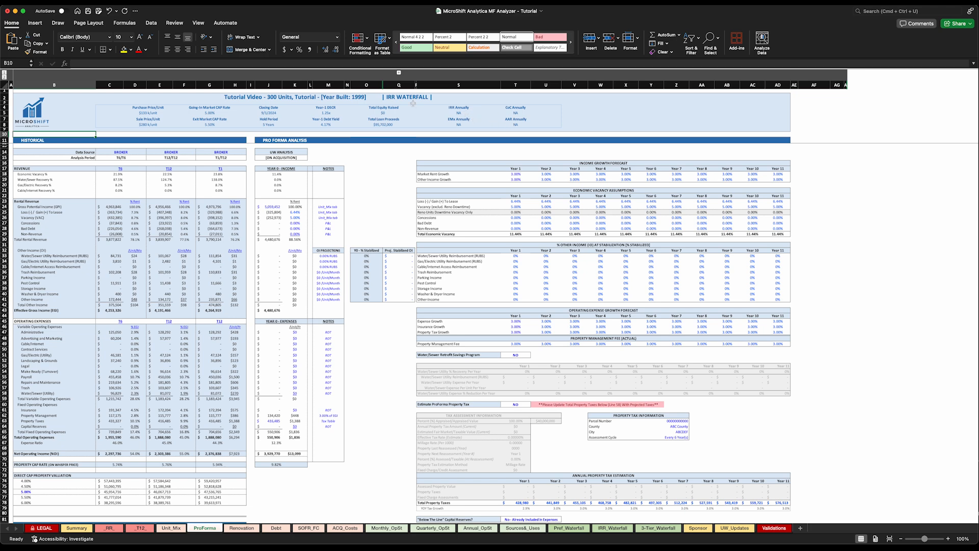
On the Summary sheet, set the equity waterfall type to PREF WATERFALL.
left_click(77, 527)
left_click(510, 284)
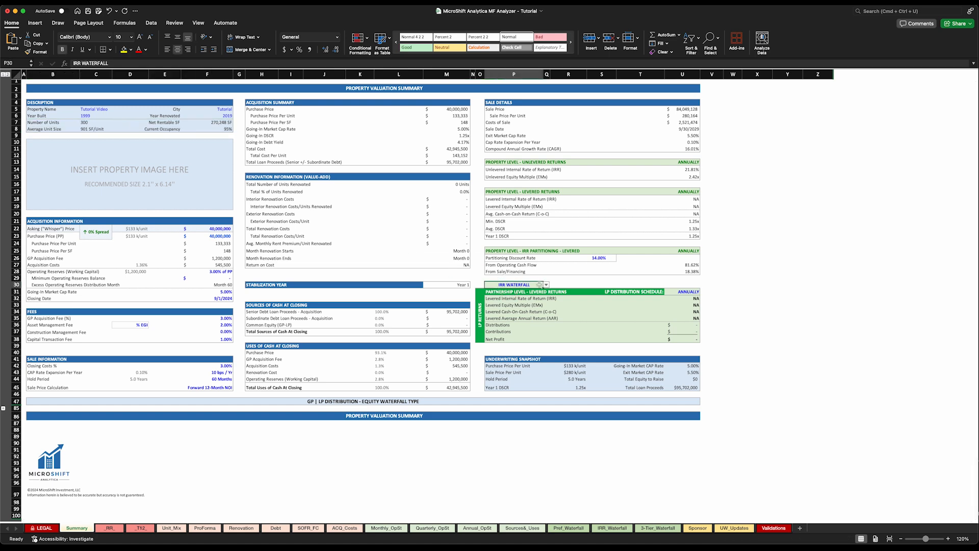
left_click(547, 285)
left_click(518, 296)
Review the ProForma sheet and the T12 sheet's annualized revenue and expense table, ending on ProForma.
left_click(204, 528)
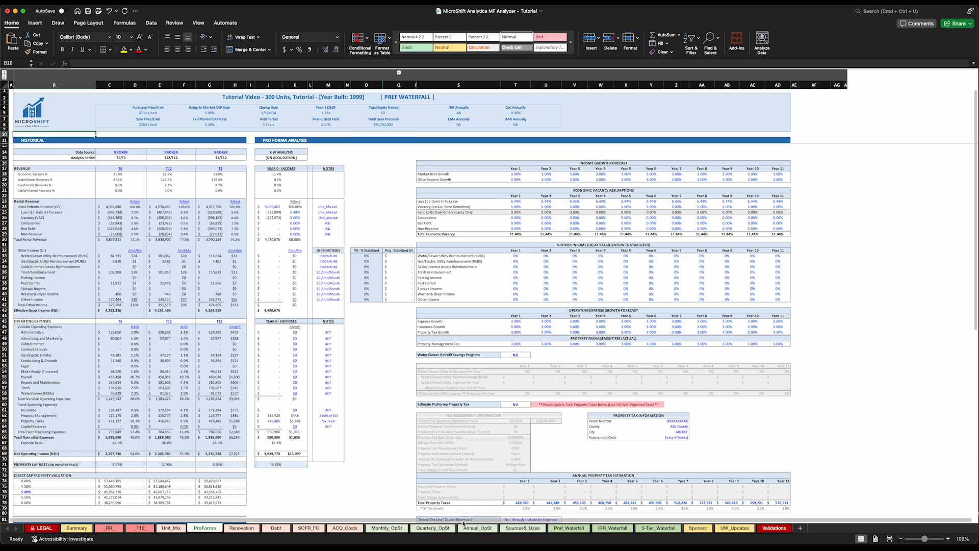
scroll(233, 206, "down", 2)
scroll(233, 206, "up", 2)
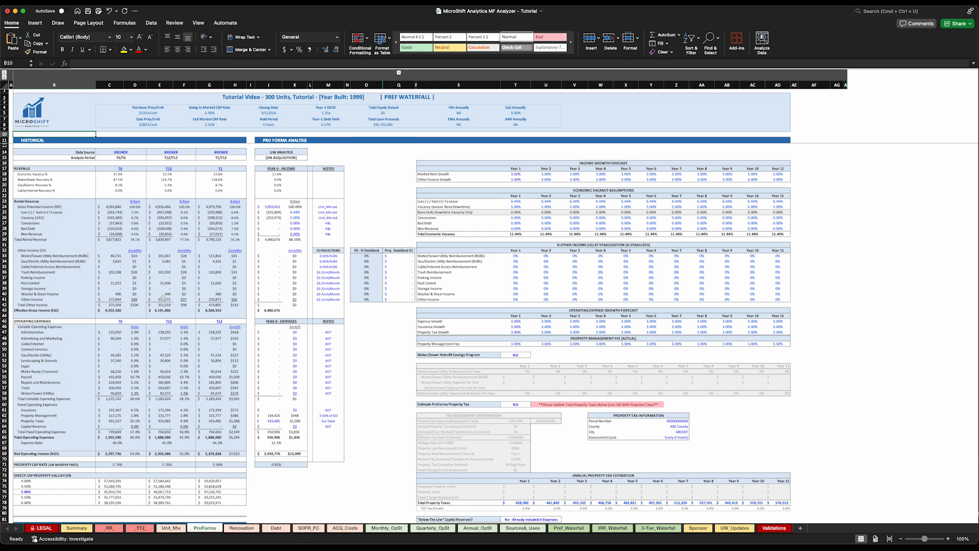
left_click(140, 528)
scroll(422, 318, "right", 10)
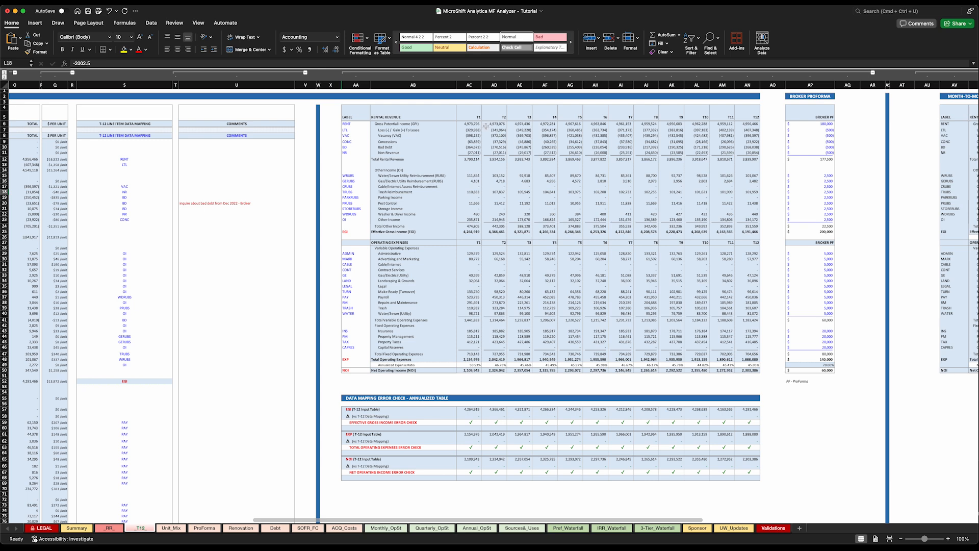
left_click(203, 528)
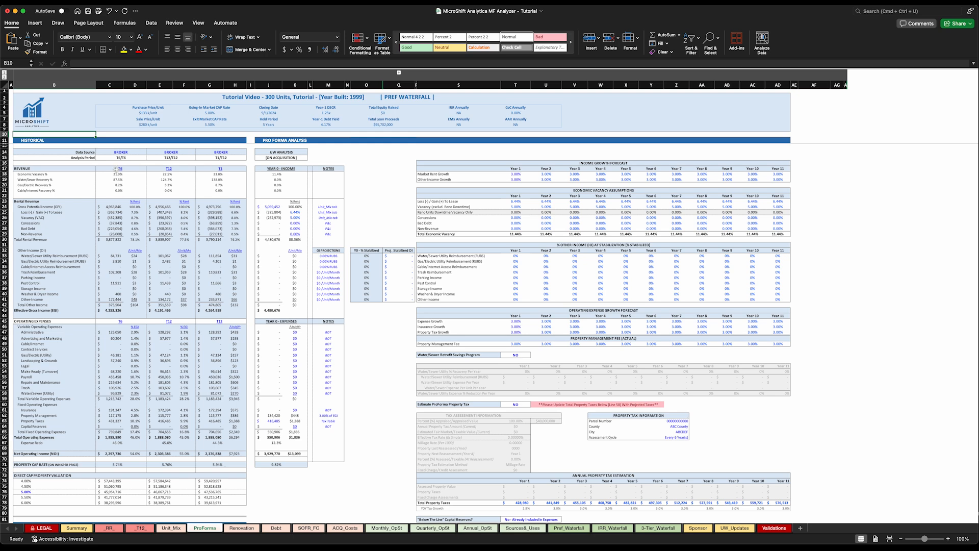
Set both the revenue and operating expense periods of the first historical column to T12.
left_click(117, 169)
left_click(126, 169)
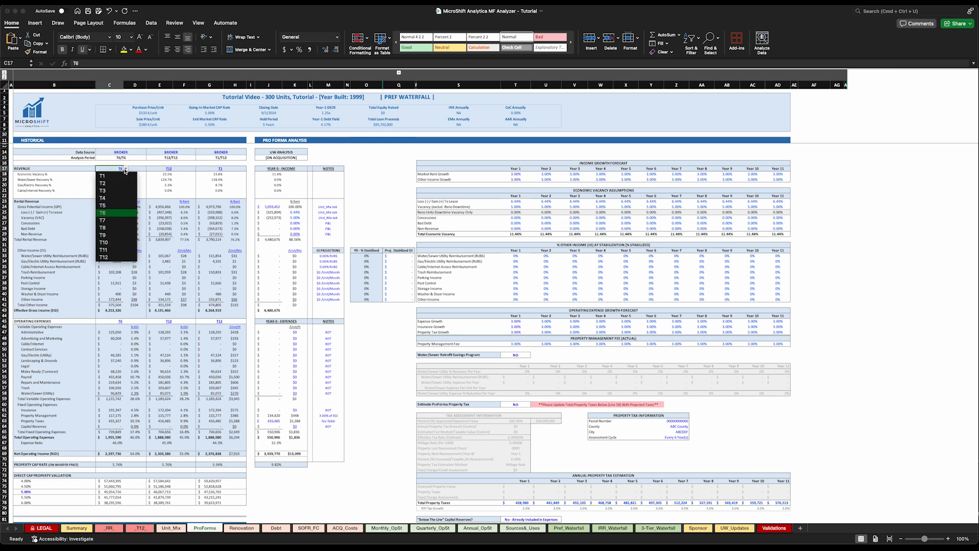
left_click(106, 257)
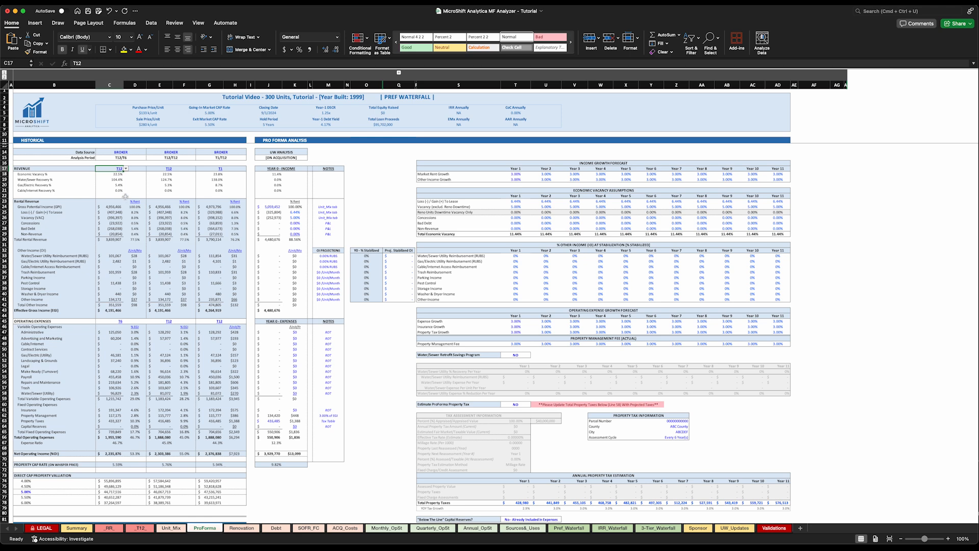
left_click(115, 323)
left_click(125, 322)
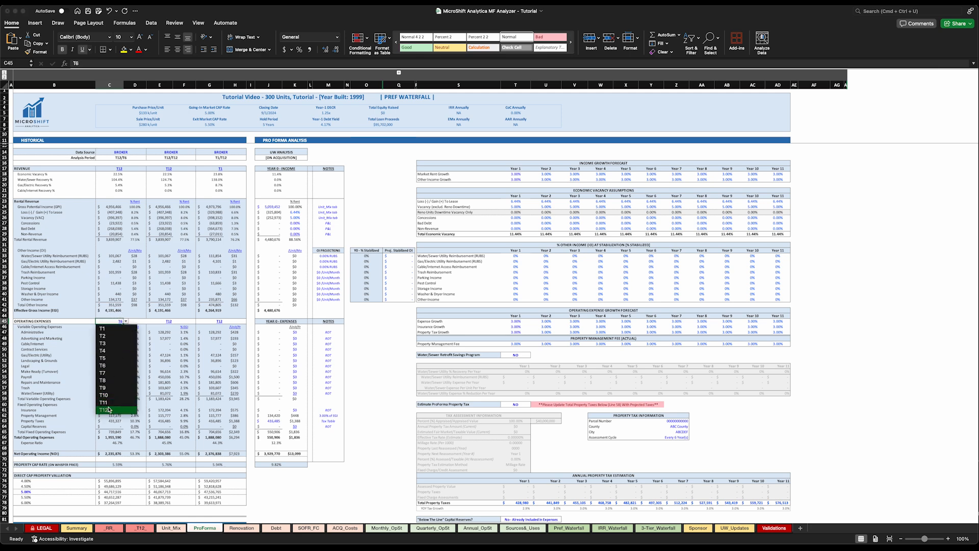
left_click(105, 409)
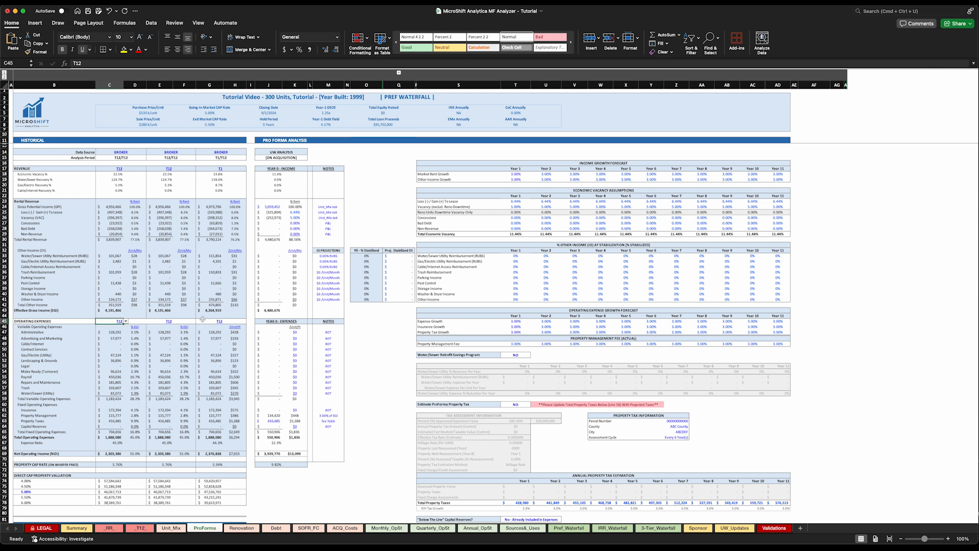
Set the revenue period to T6 in the second historical column and to T3 in the third.
left_click(167, 169)
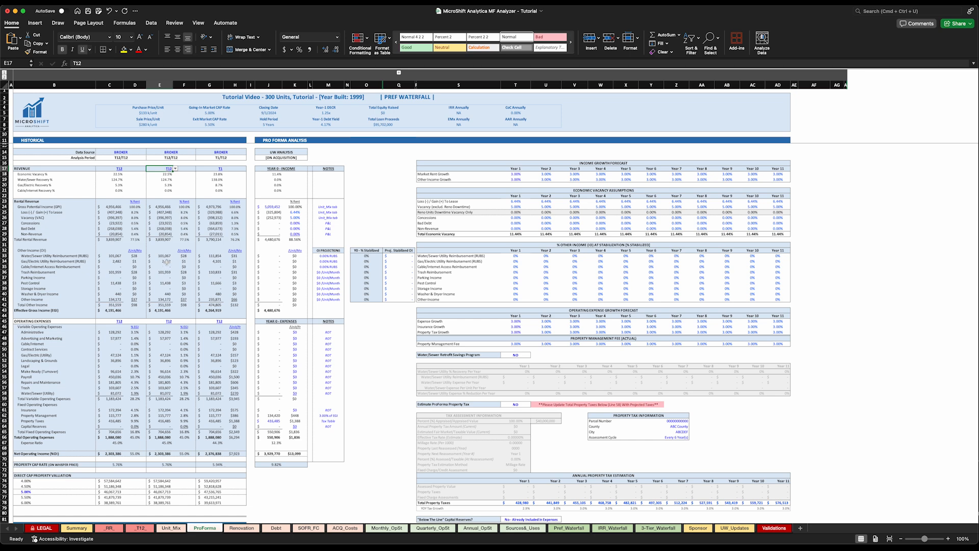
left_click(176, 168)
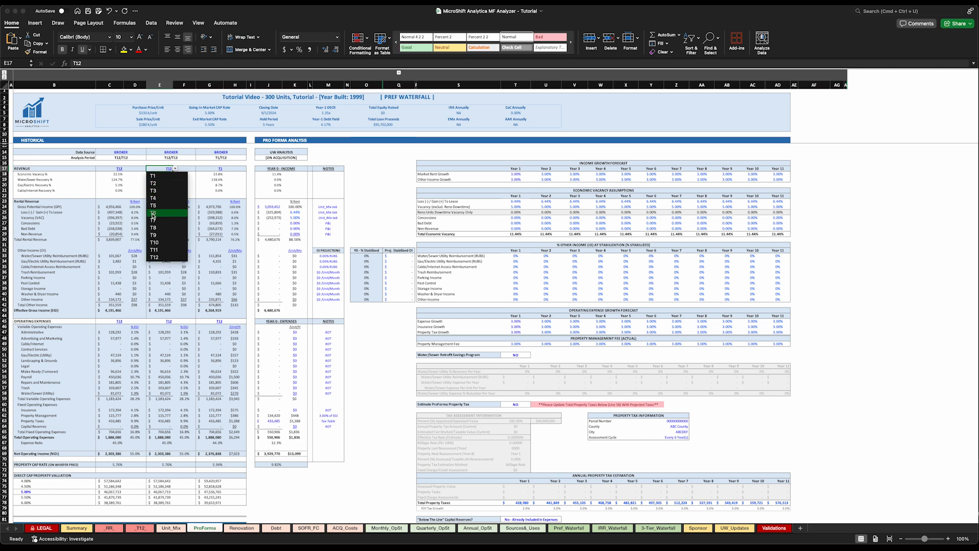
left_click(155, 214)
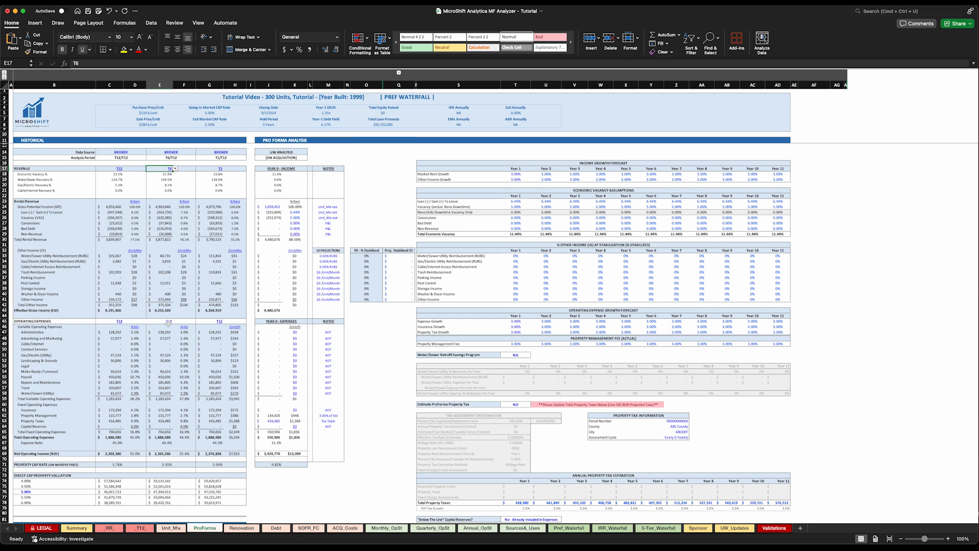
left_click(221, 170)
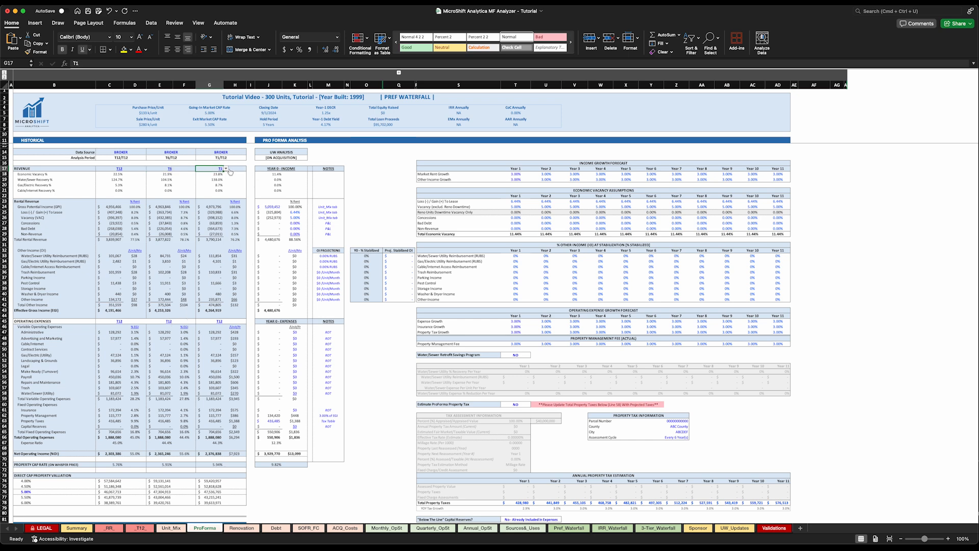
left_click(225, 168)
left_click(206, 191)
Switch the second historical column's operating expense period to T6 and back to T12.
left_click(170, 322)
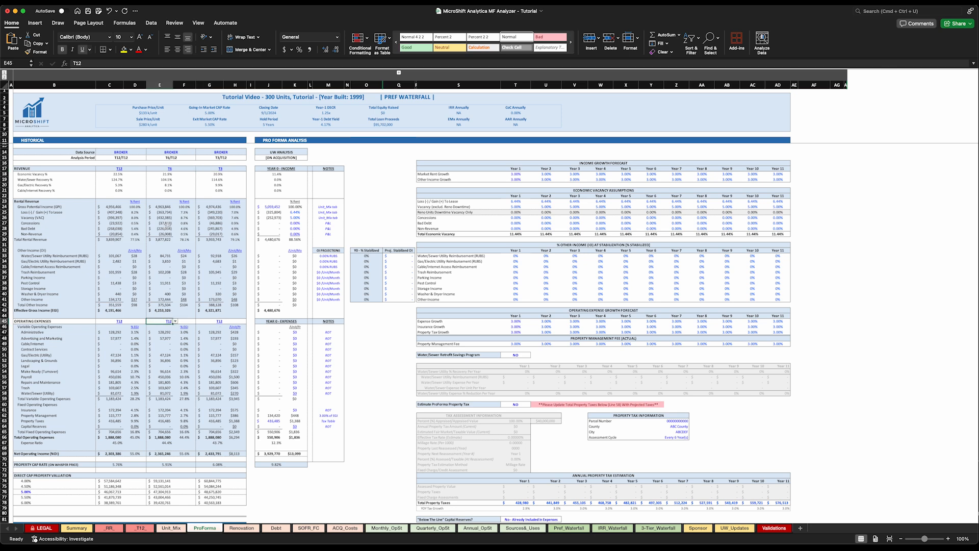
left_click(176, 322)
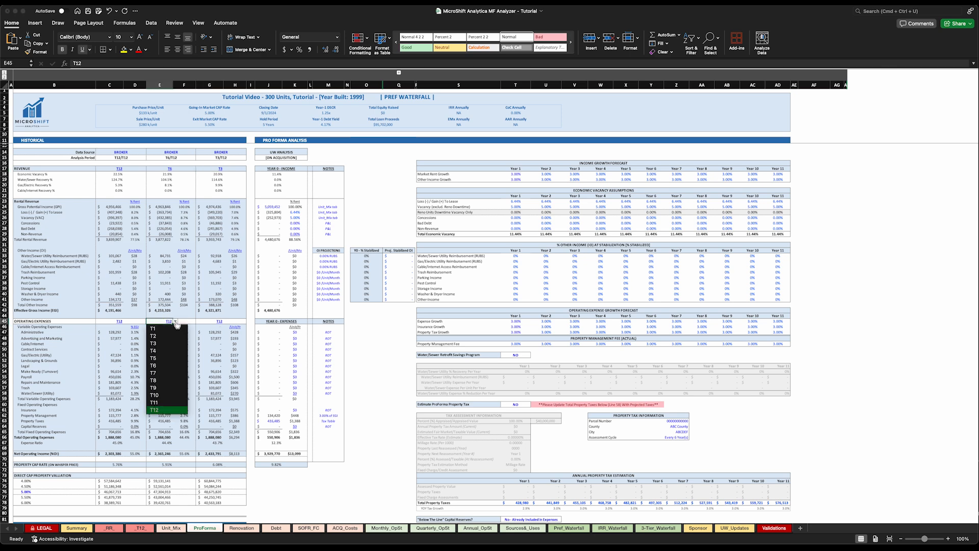
left_click(158, 365)
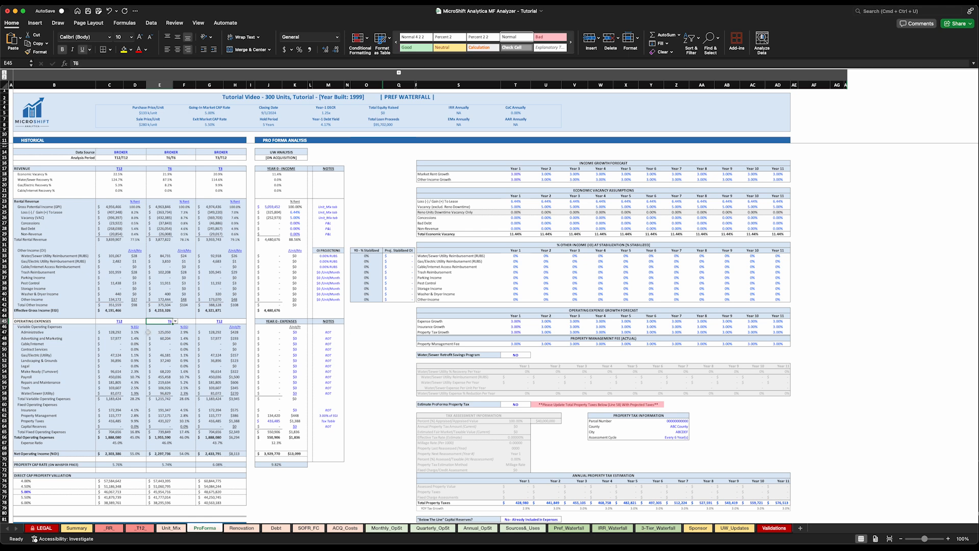
left_click(175, 321)
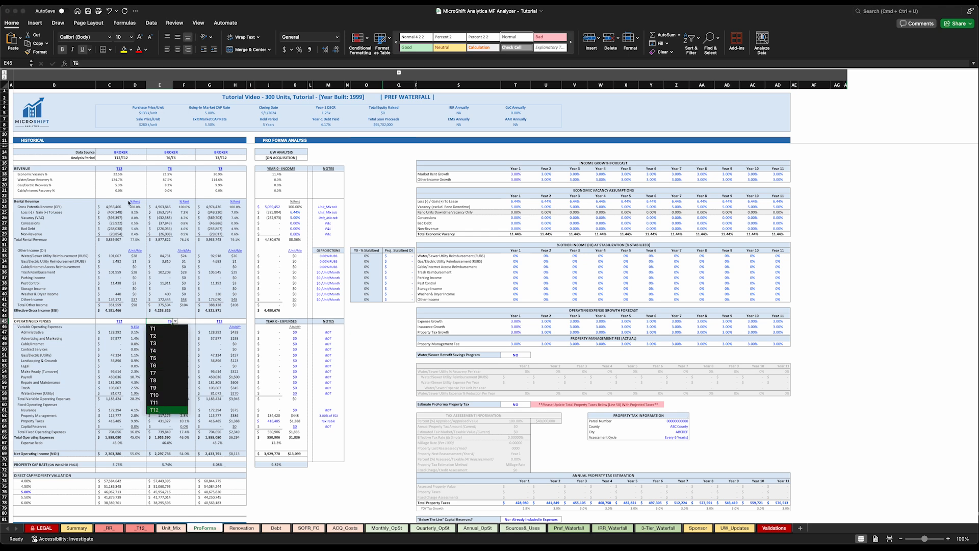
key("Return")
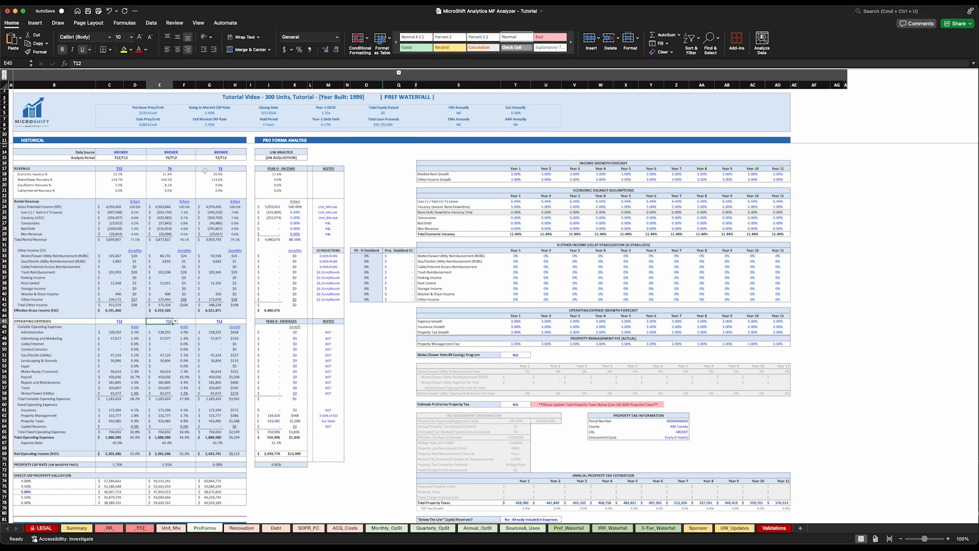
Set the second historical column's revenue period to T1.
left_click(166, 168)
left_click(174, 168)
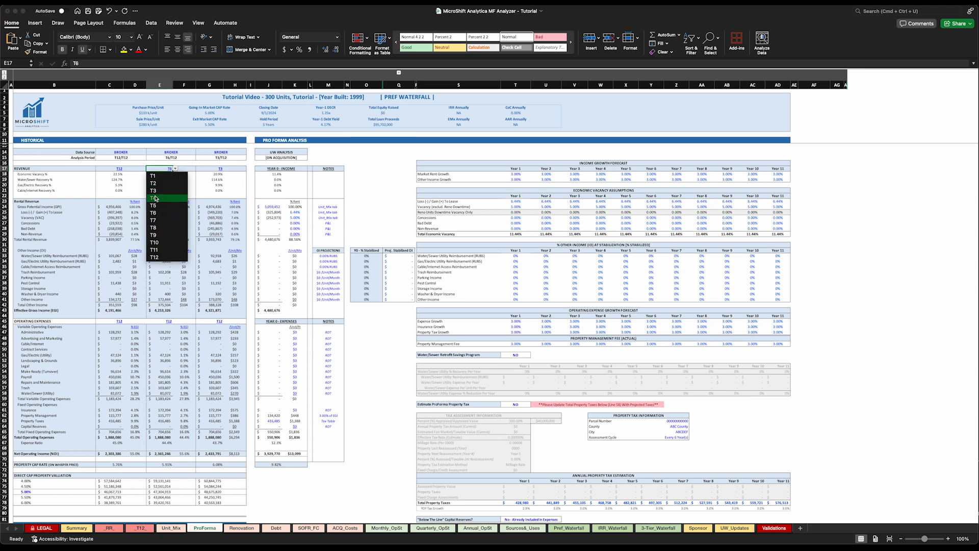
left_click(154, 176)
Examine the historical cap rates and net operating income, and check the asking price on the Summary sheet before returning to ProForma.
scroll(101, 401, "down", 1)
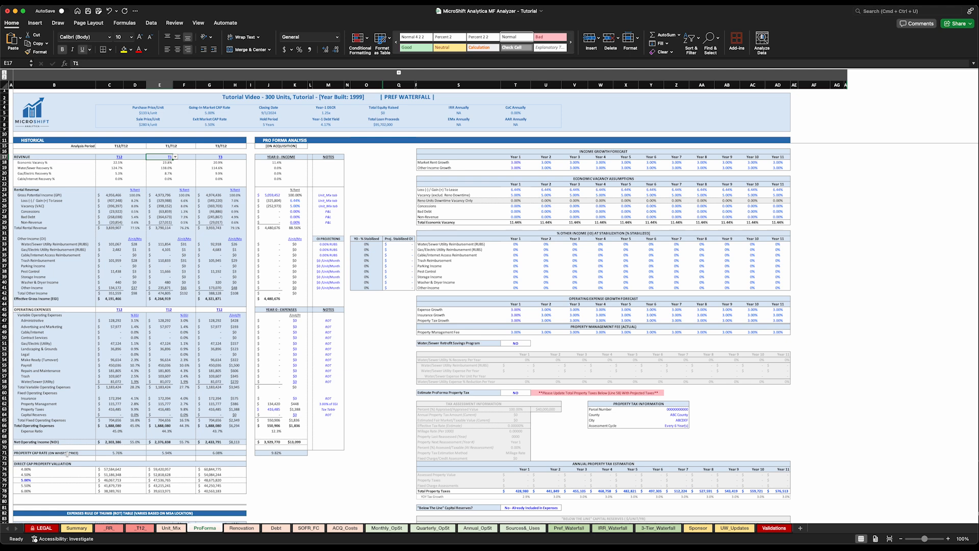
left_click(121, 453)
left_click(163, 453)
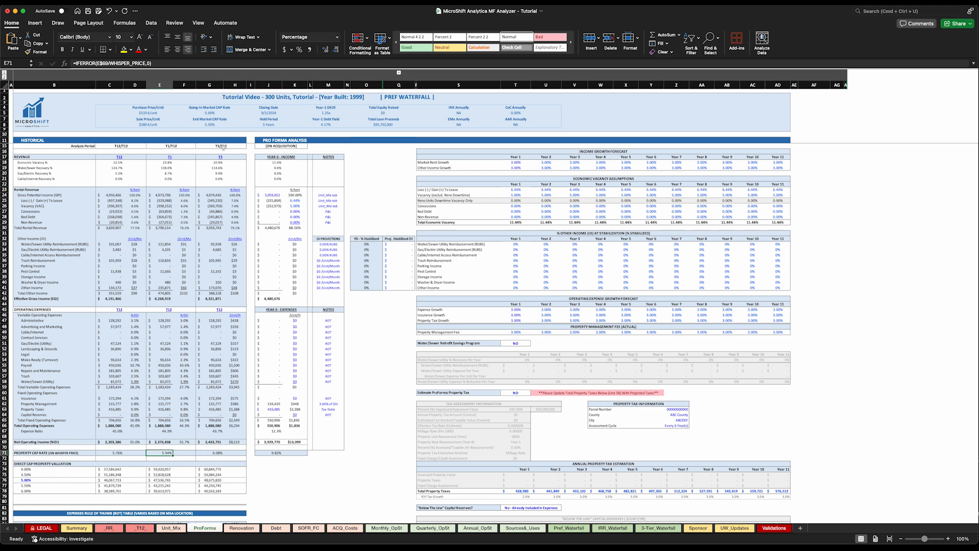
left_click(221, 442)
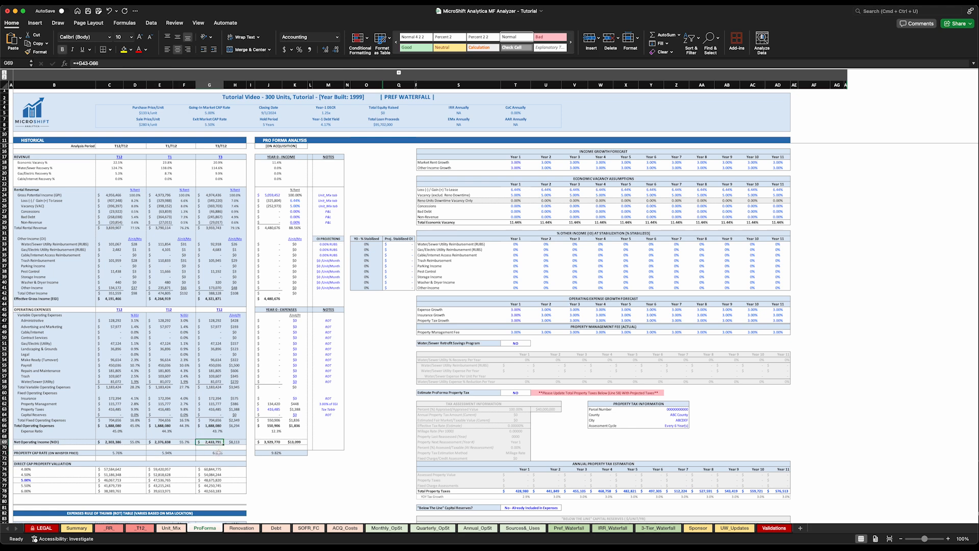
left_click(218, 452)
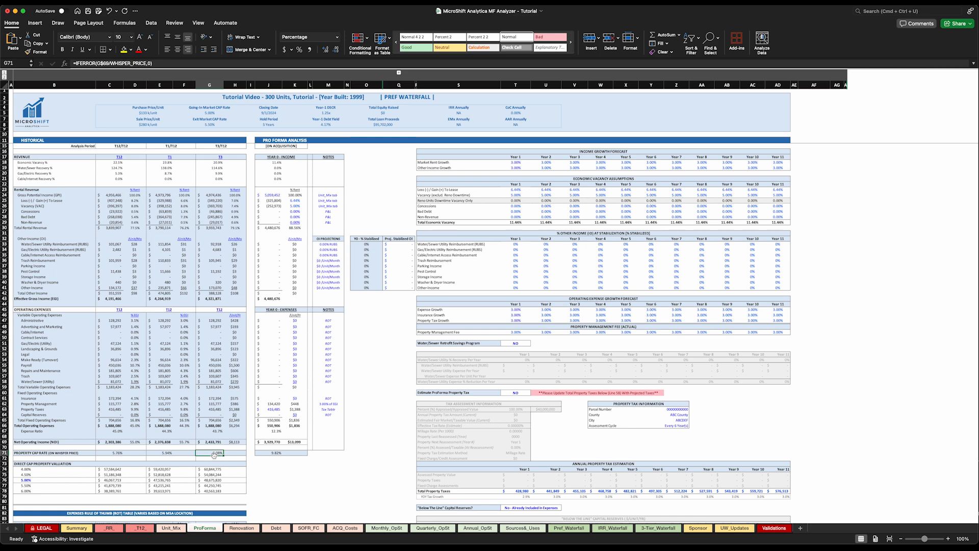
left_click(76, 528)
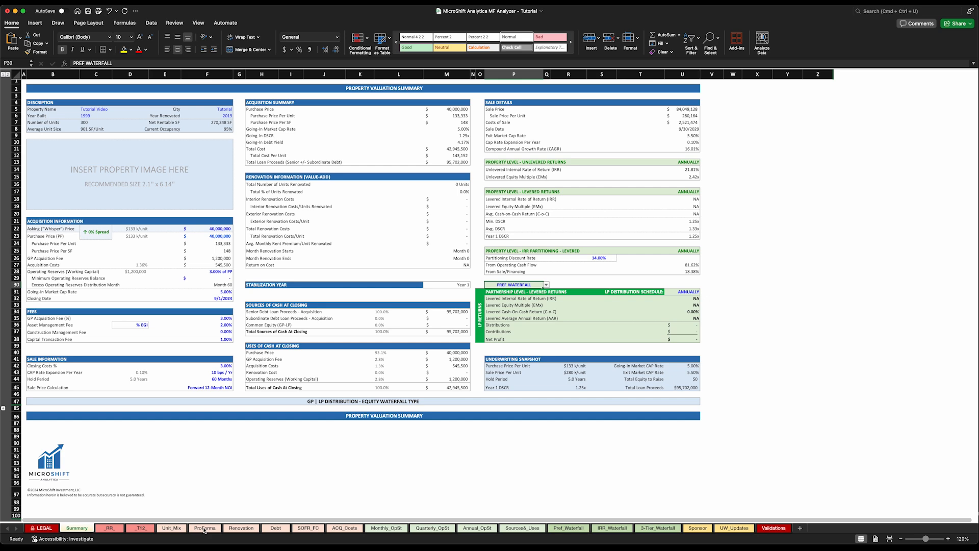
left_click(206, 528)
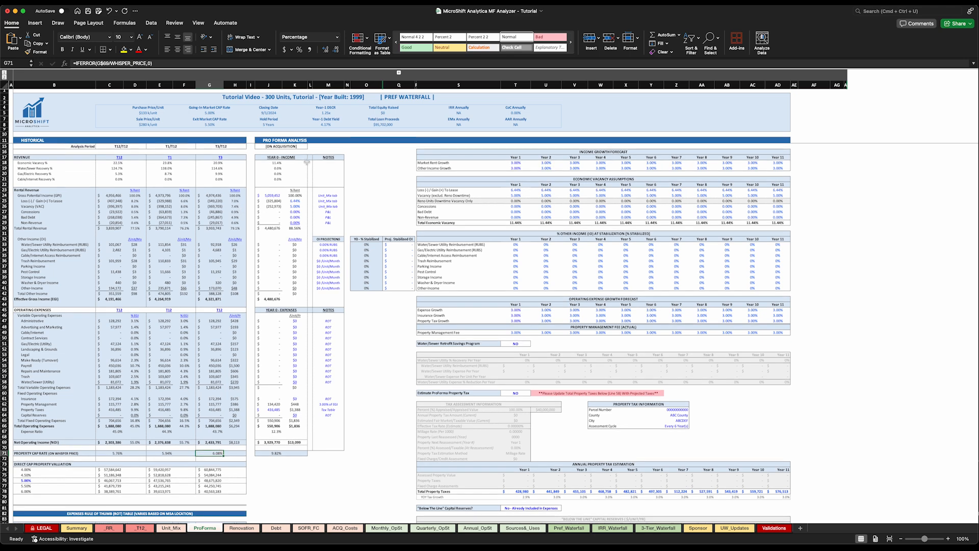
Set the middle cap rate in the Direct Cap Property Valuation table to 6%.
scroll(303, 209, "down", 3)
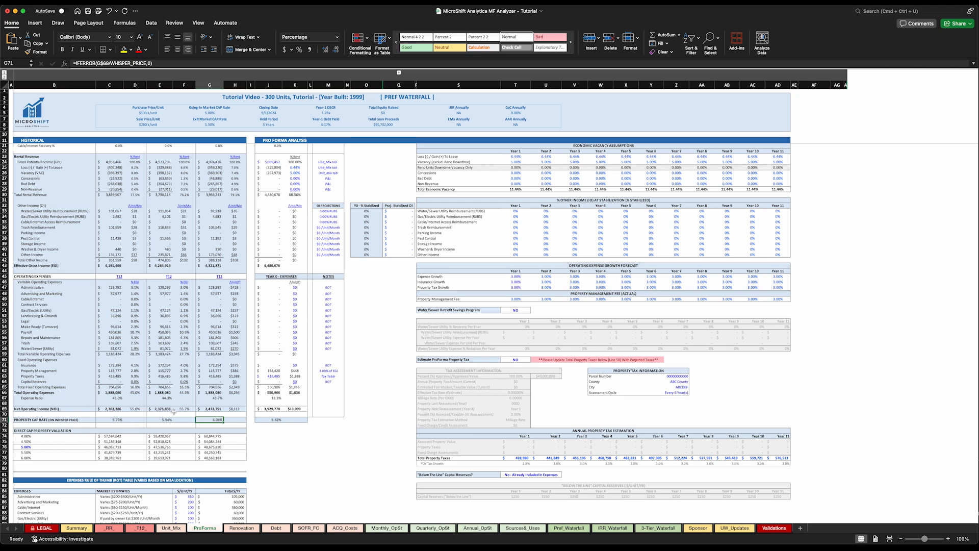
left_click(20, 447)
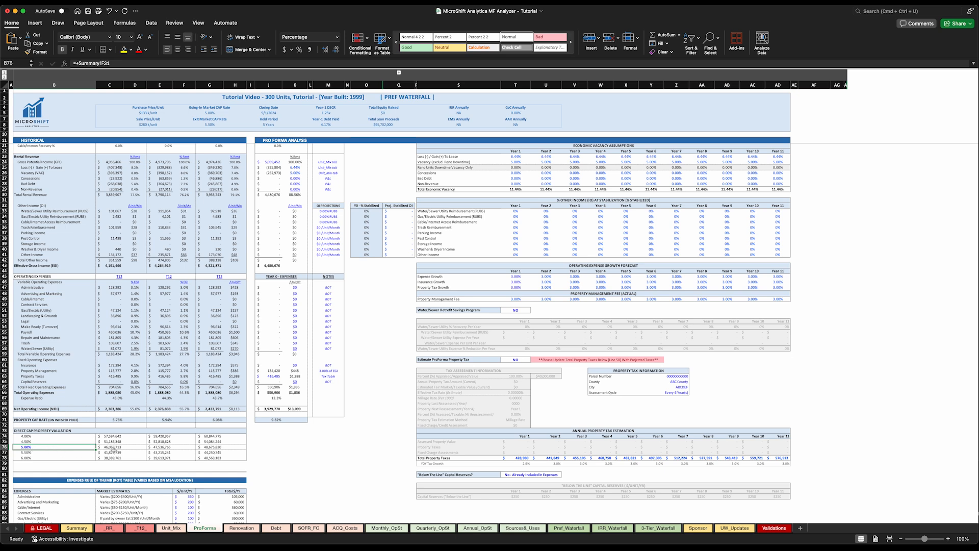
scroll(113, 451, "up", 2)
scroll(161, 459, "up", 2)
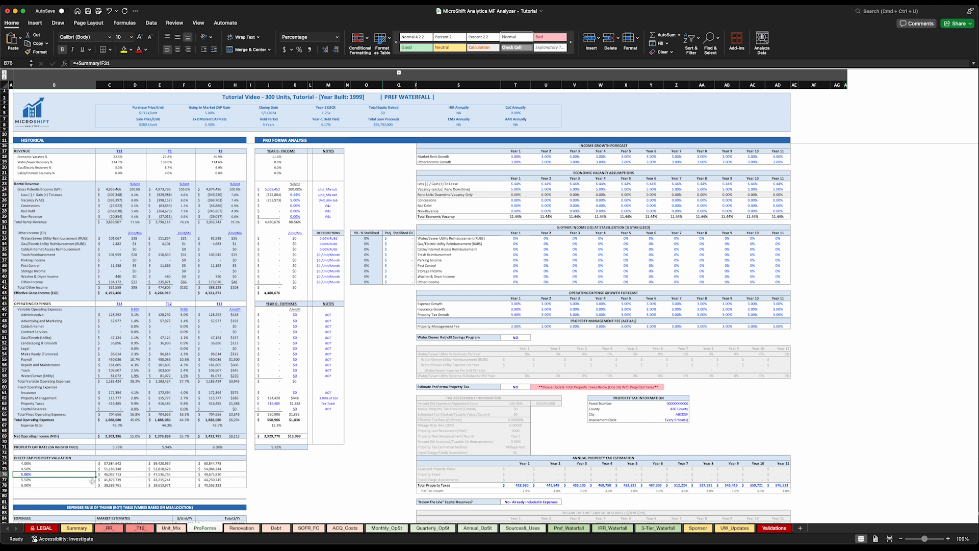
type("6%")
key("Return")
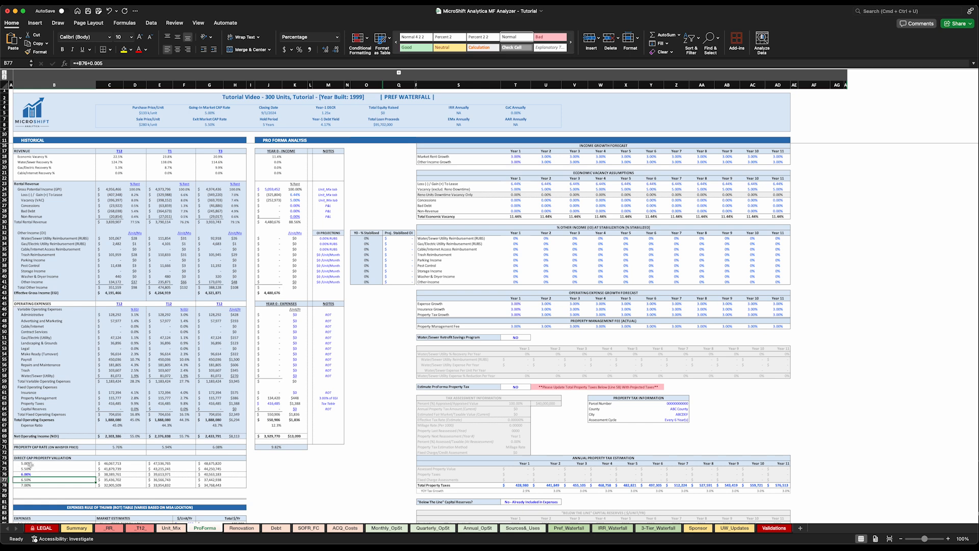
Examine the property valuations across the cap rate rows of the Direct Cap table.
left_click_drag(26, 463, 213, 465)
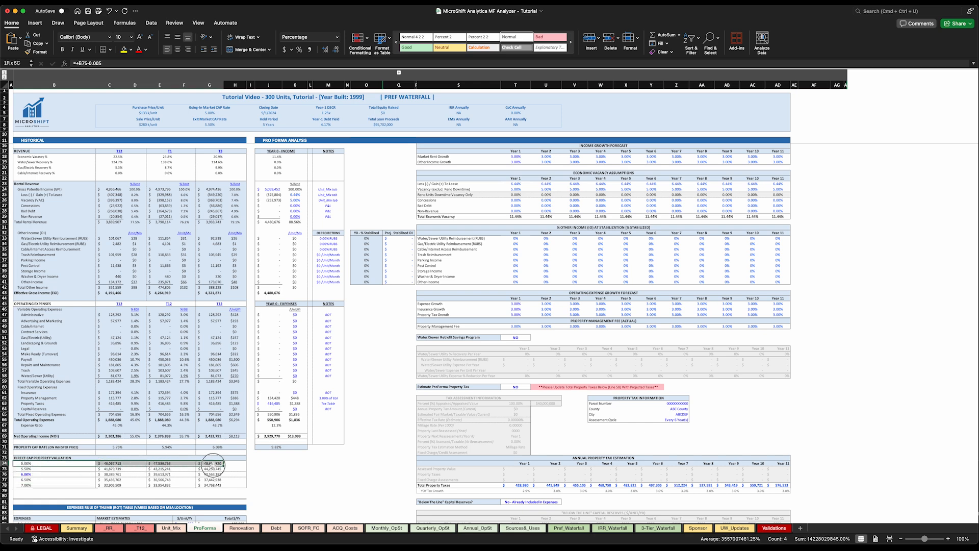
left_click(26, 474)
left_click(23, 485)
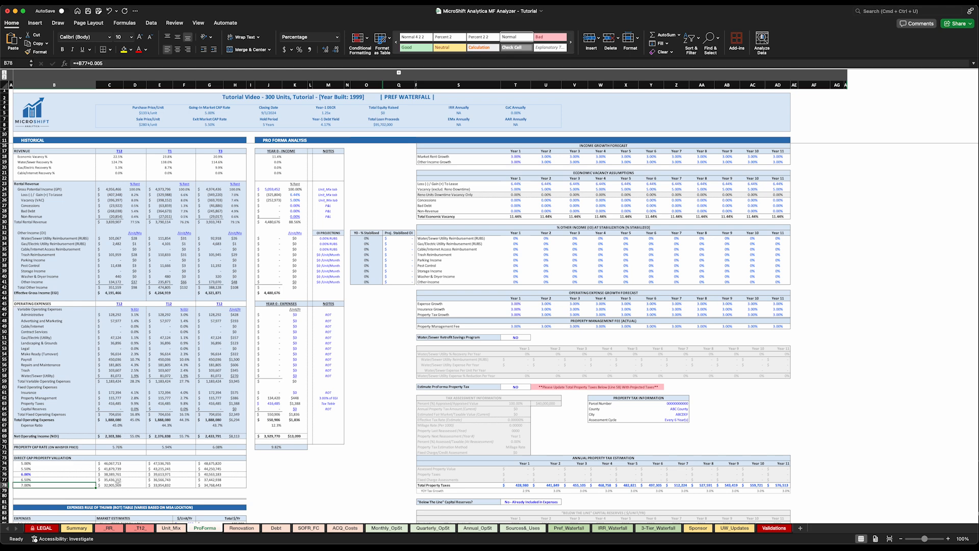
Inspect the Year 0 loss-to-lease percentage and the source notes for loss to lease and vacancy.
scroll(172, 474, "up", 3)
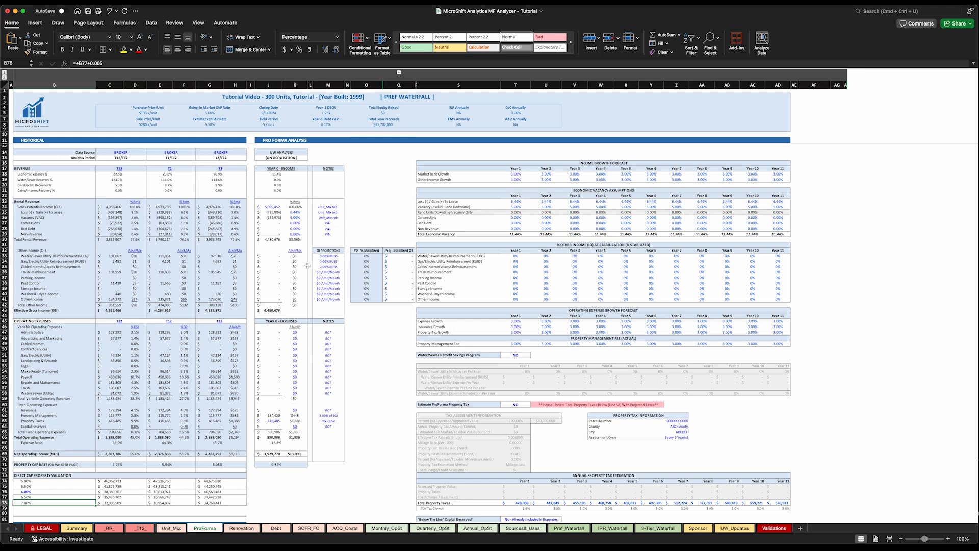
left_click(295, 212)
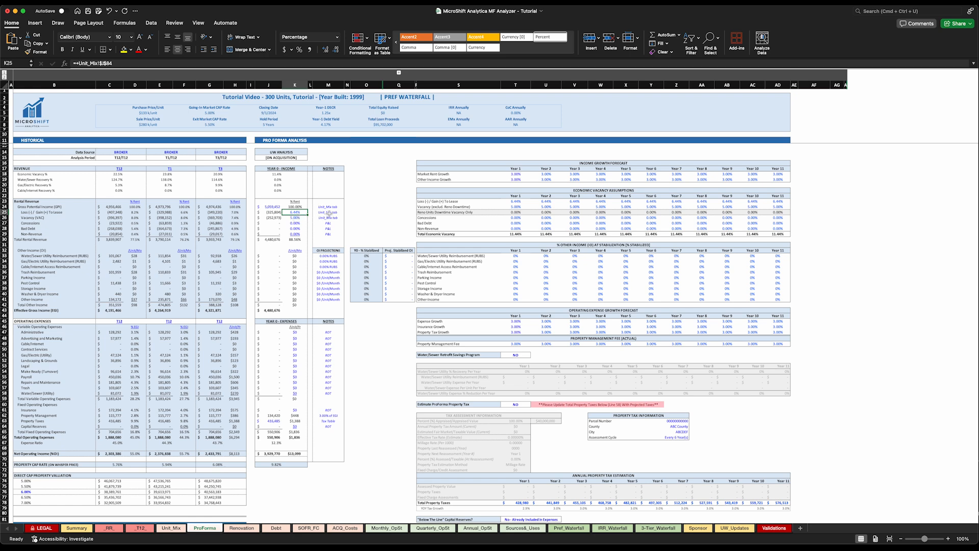
left_click(329, 213)
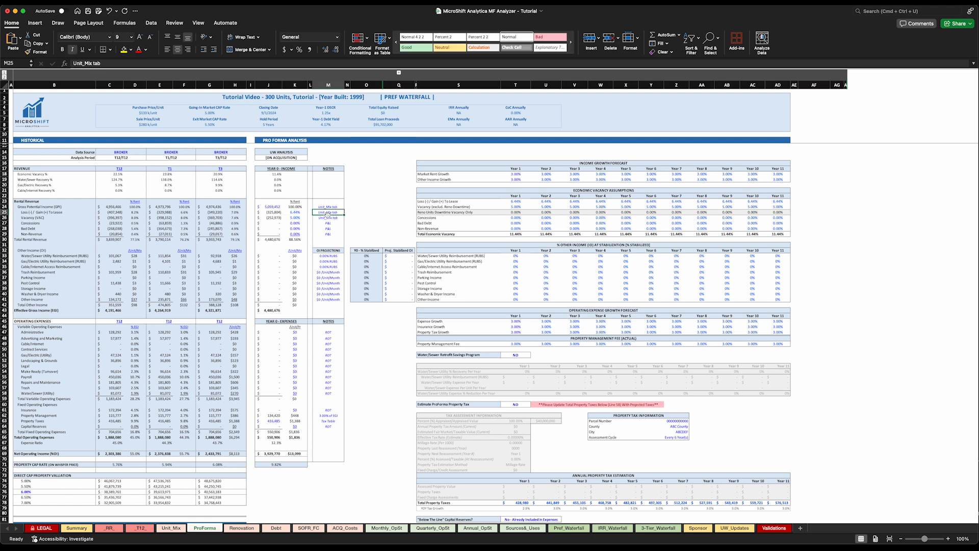
left_click(323, 218)
left_click(297, 213)
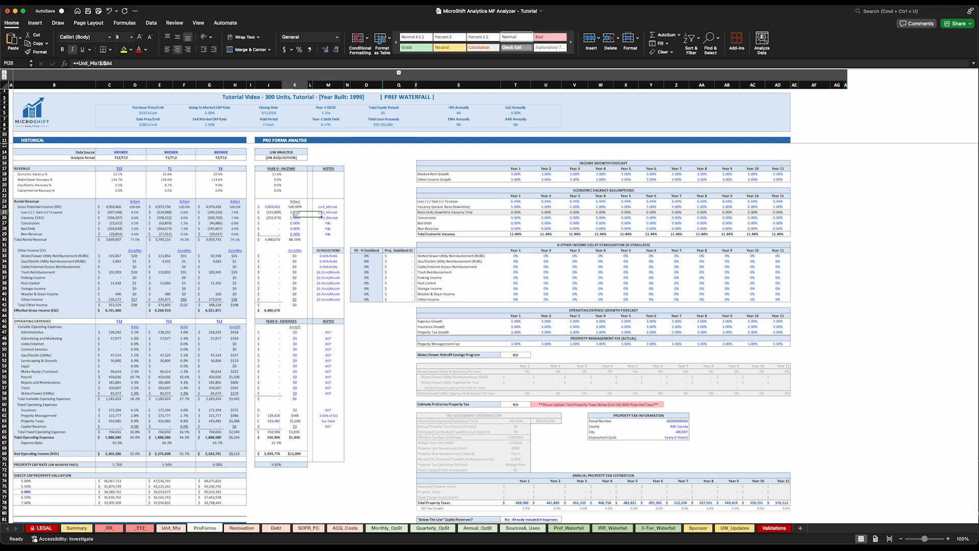
Check the current loss-to-lease and vacancy percentages in the Unit_Mix summary table, and return to the ProForma sheet.
left_click(170, 528)
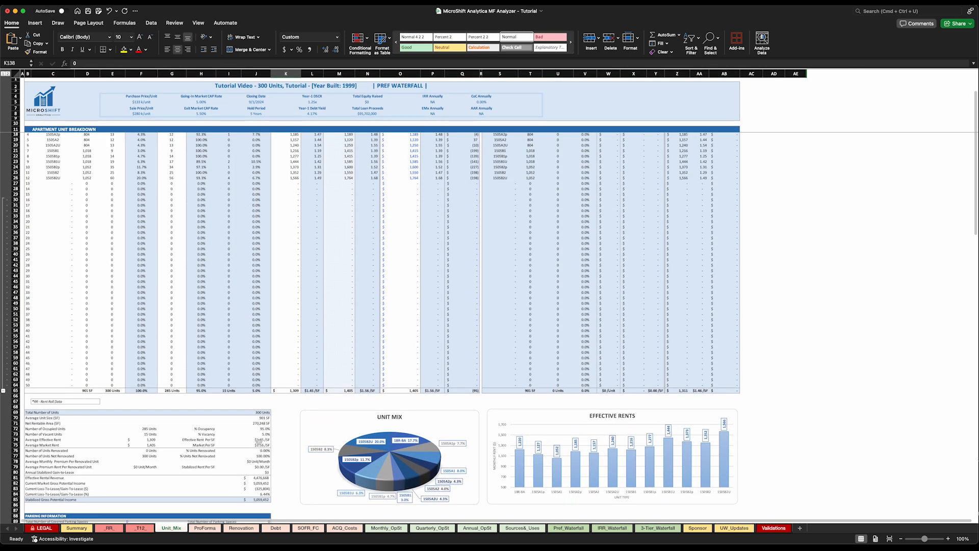
scroll(262, 441, "down", 3)
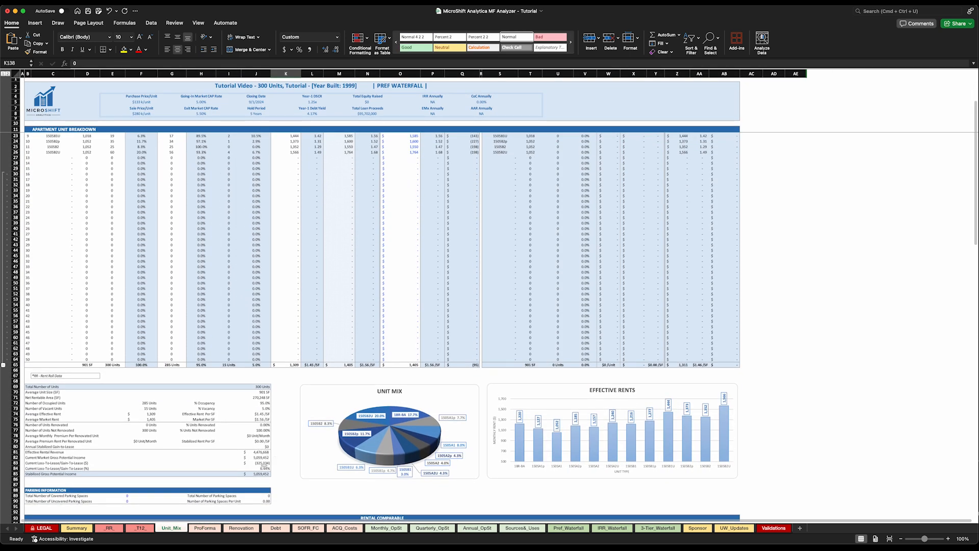
left_click(261, 466)
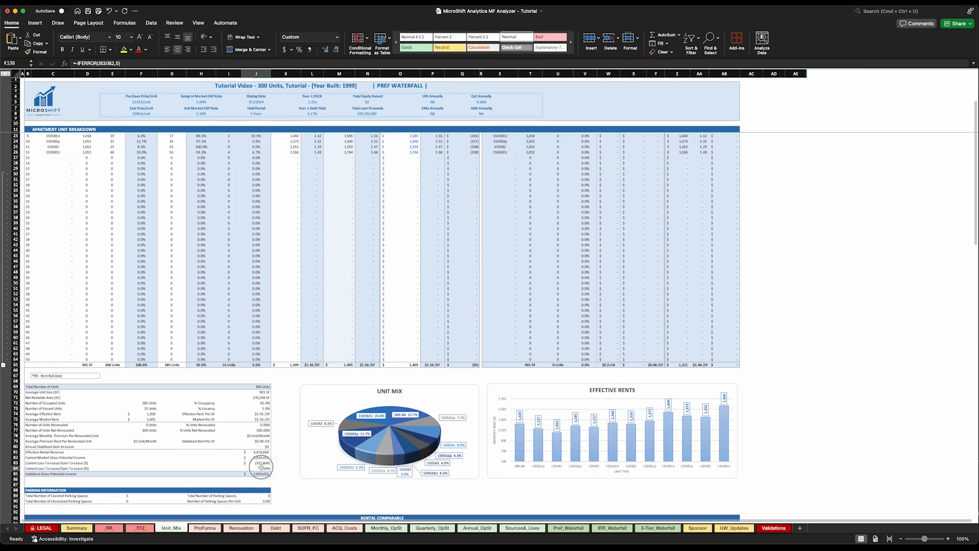
left_click(265, 409)
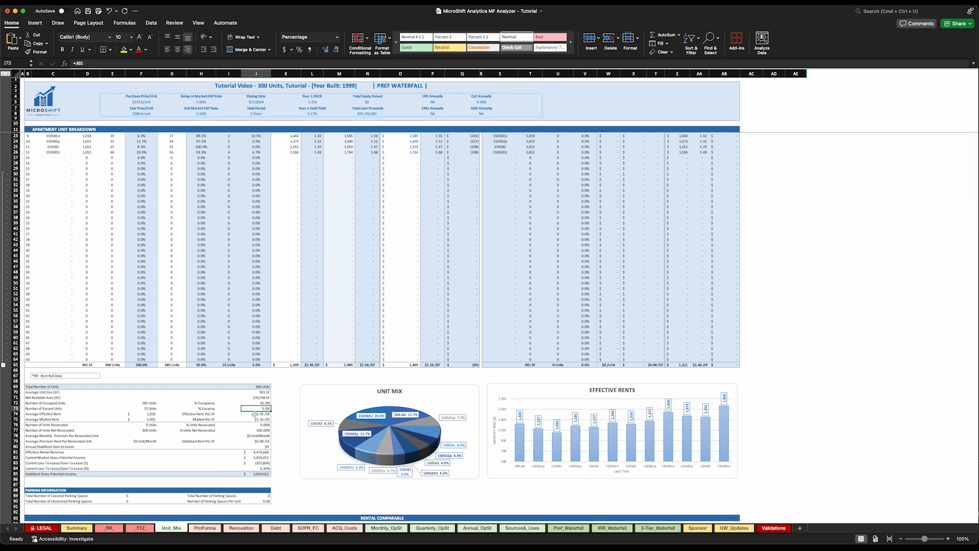
left_click(206, 529)
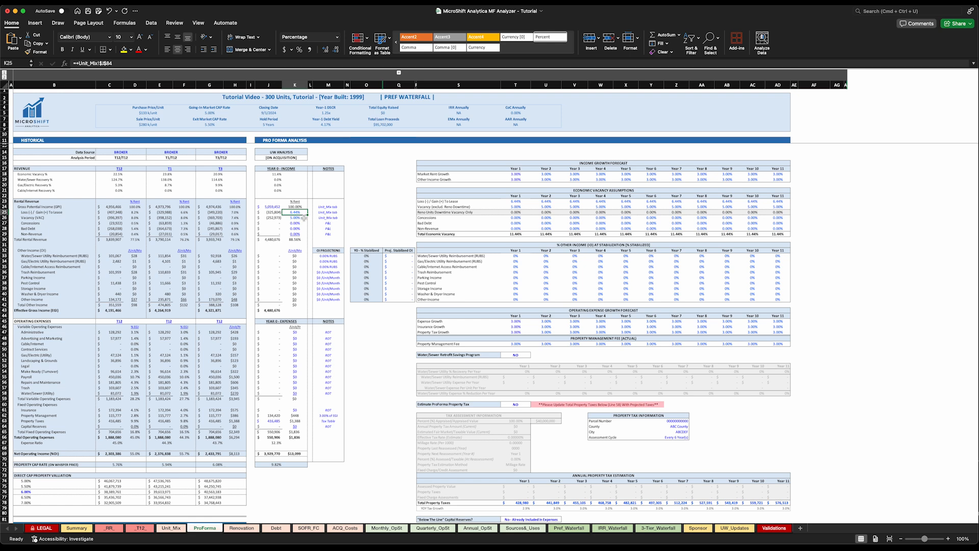
Inspect the Year 0 loss-to-lease, vacancy, concessions and non-revenue percentages in the rental revenue section.
left_click(296, 218)
left_click(294, 212)
left_click(294, 218)
left_click(294, 223)
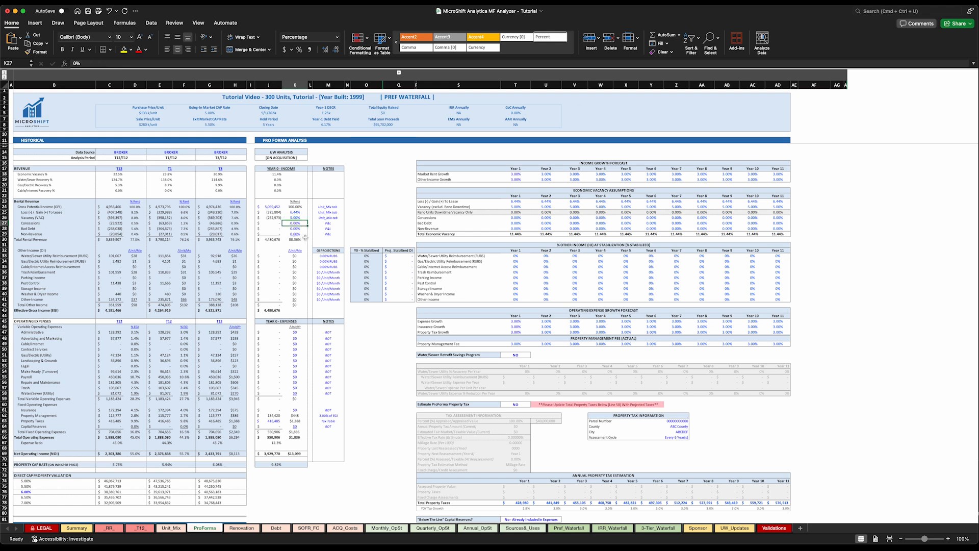
left_click(301, 234)
Inspect the Year 1 other income growth, reno downtime vacancy and concessions assumptions against the Year 0 loss-to-lease input.
left_click(511, 182)
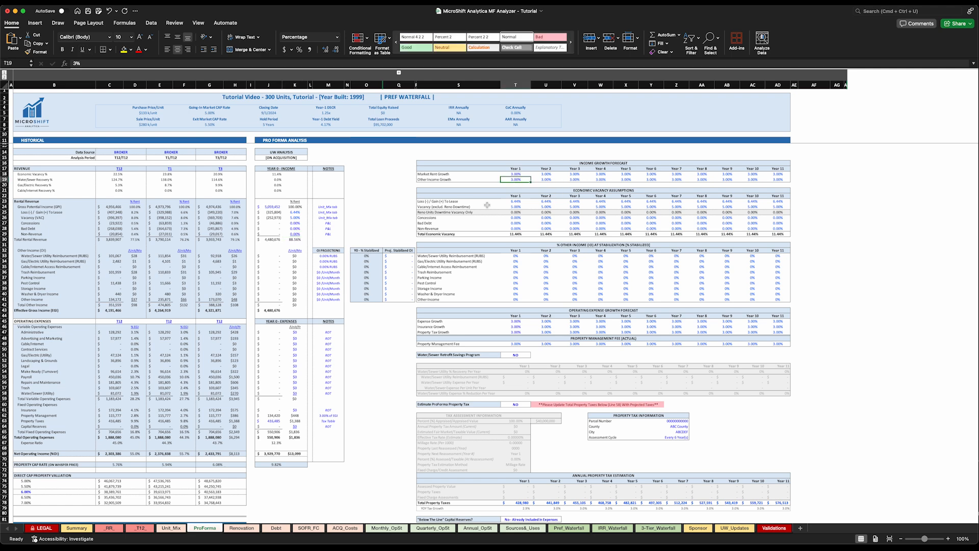
left_click(517, 213)
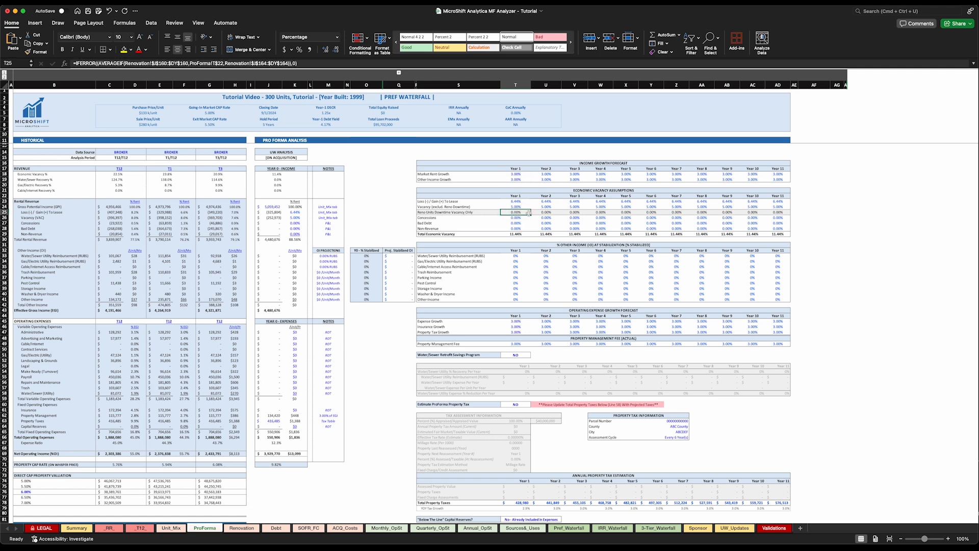
left_click(516, 218)
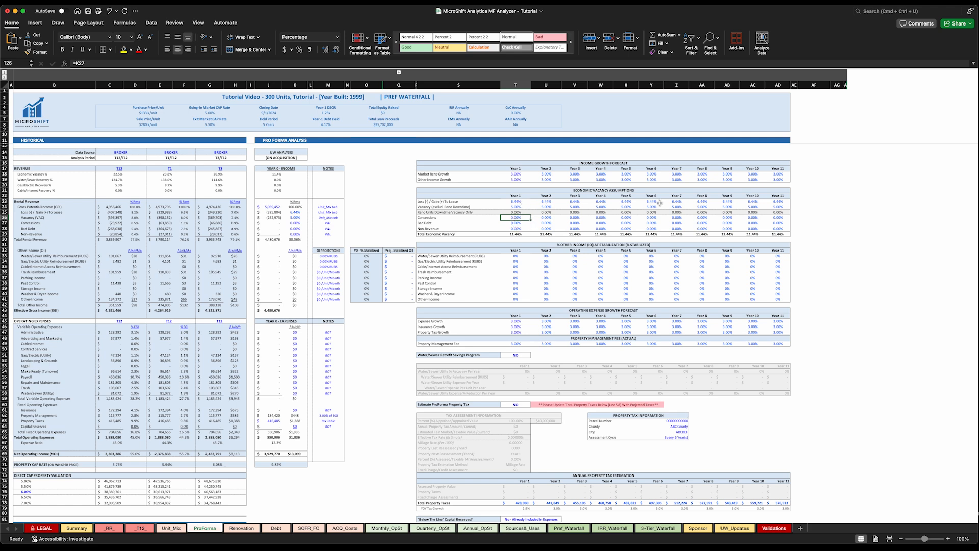
left_click(300, 212)
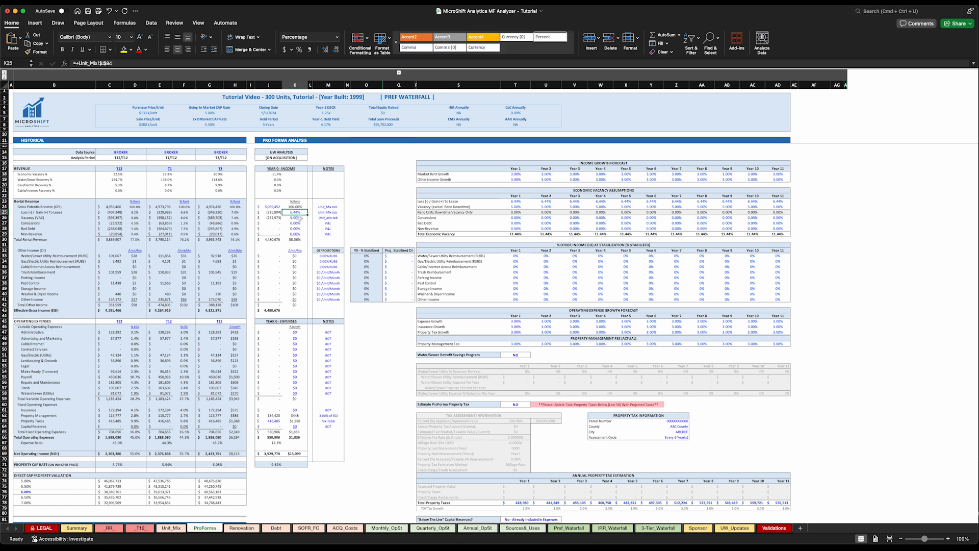
Set the loss-to-lease assumption to 4% for Year 1 and 2% for Year 2 in Economic Vacancy Assumptions.
left_click(519, 201)
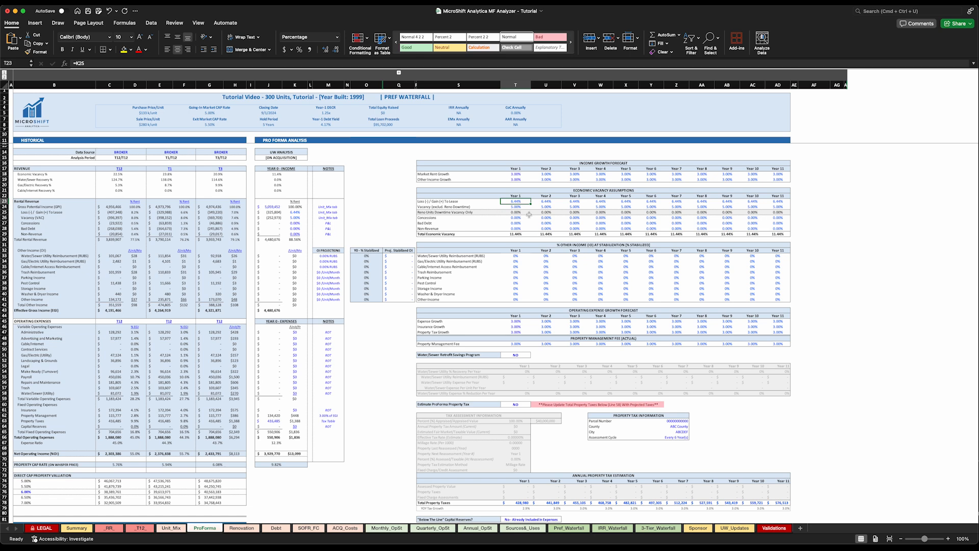
type("4")
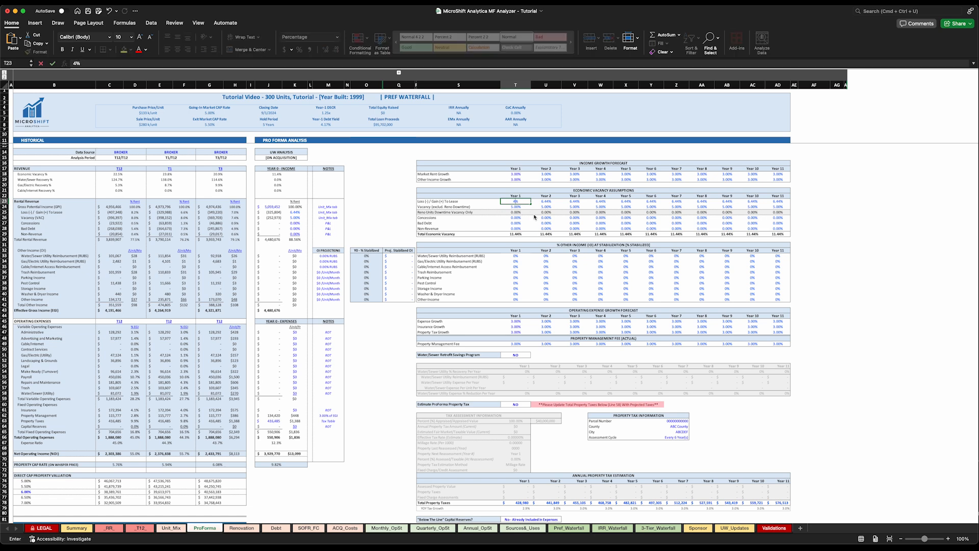
key("Tab")
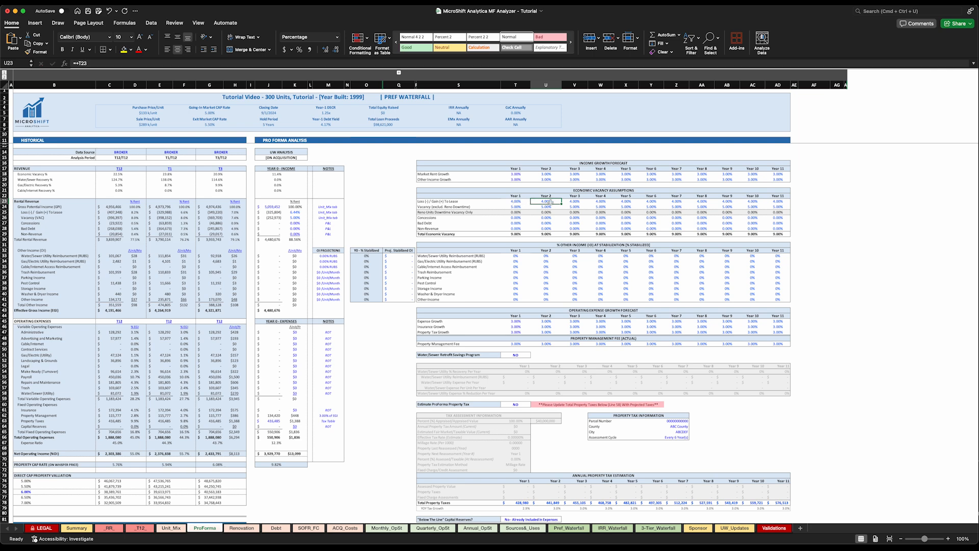
type("2")
key("Tab")
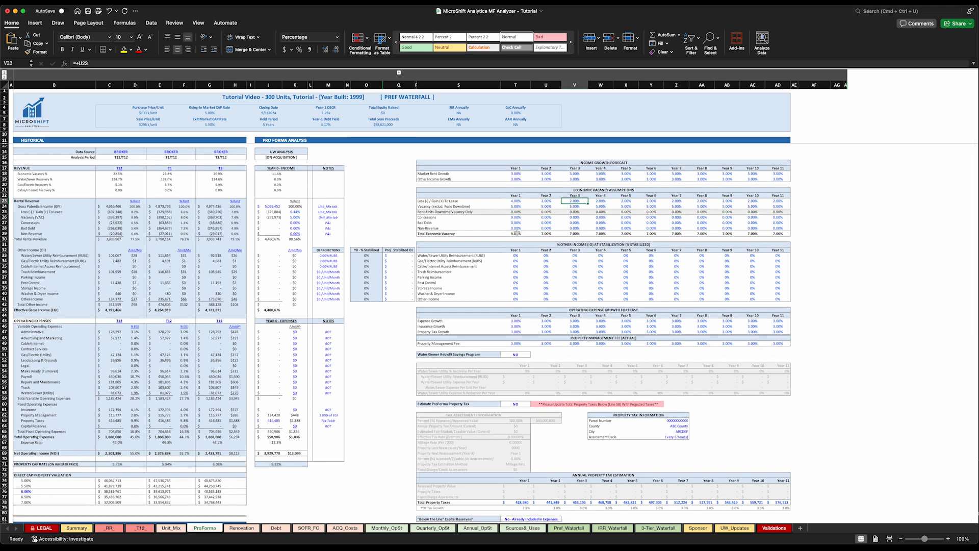
Examine the historical water/sewer and gas/electric recovery percentages alongside the water/sewer reimbursement projection and the other income stabilization table.
scroll(520, 205, "down", 1)
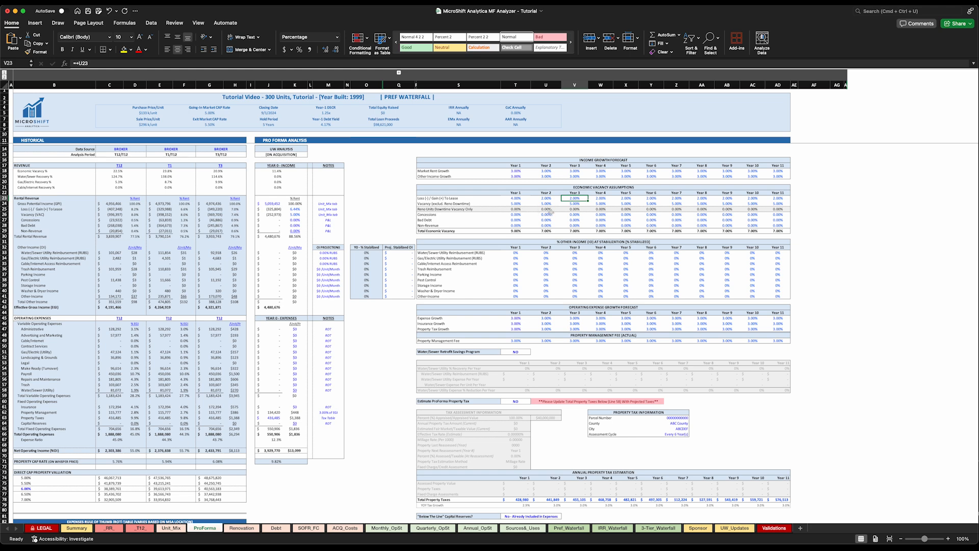
scroll(520, 219, "down", 3)
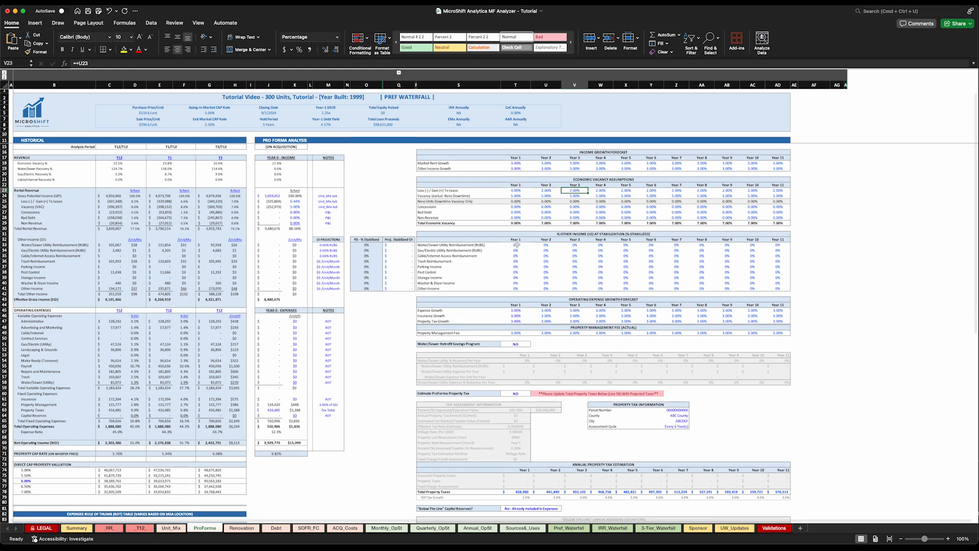
scroll(505, 230, "up", 3)
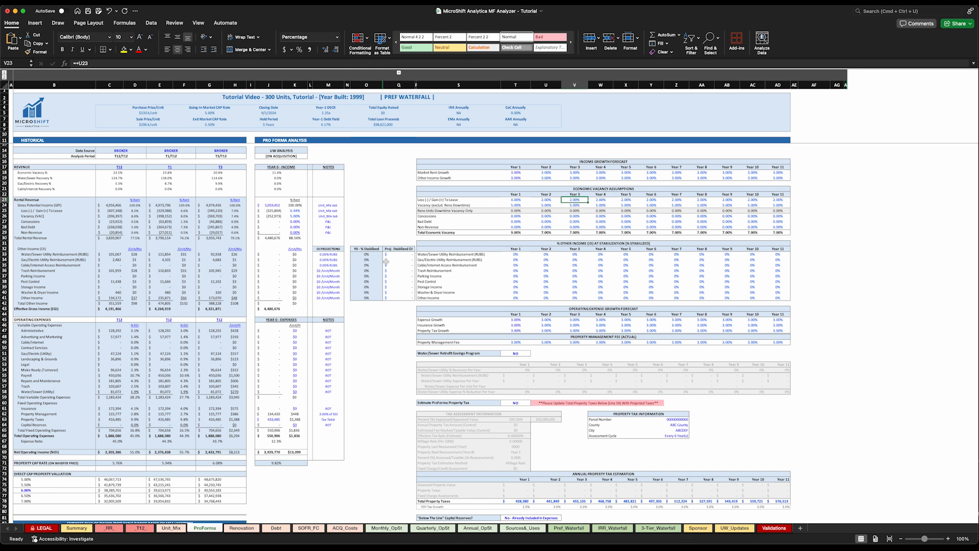
left_click(124, 178)
left_click_drag(123, 179, 213, 179)
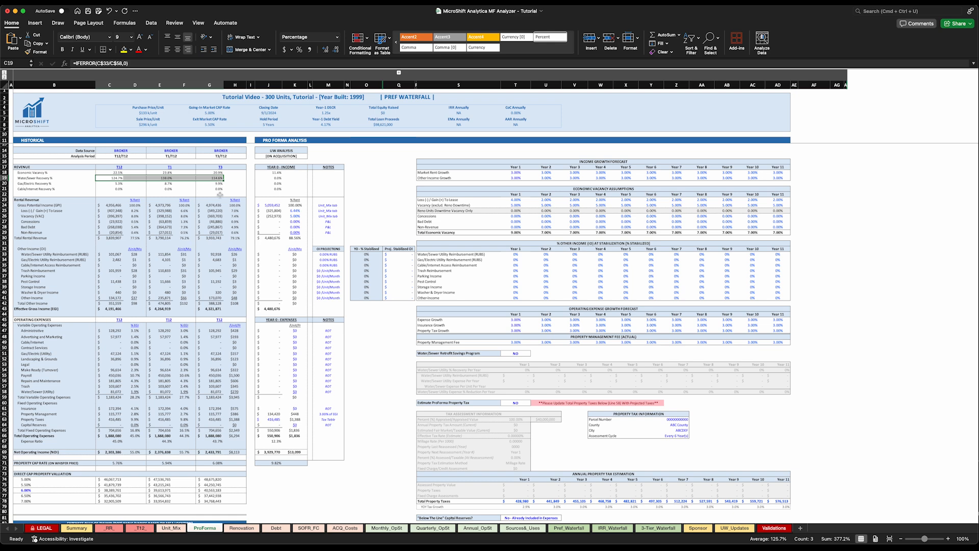
left_click(120, 184)
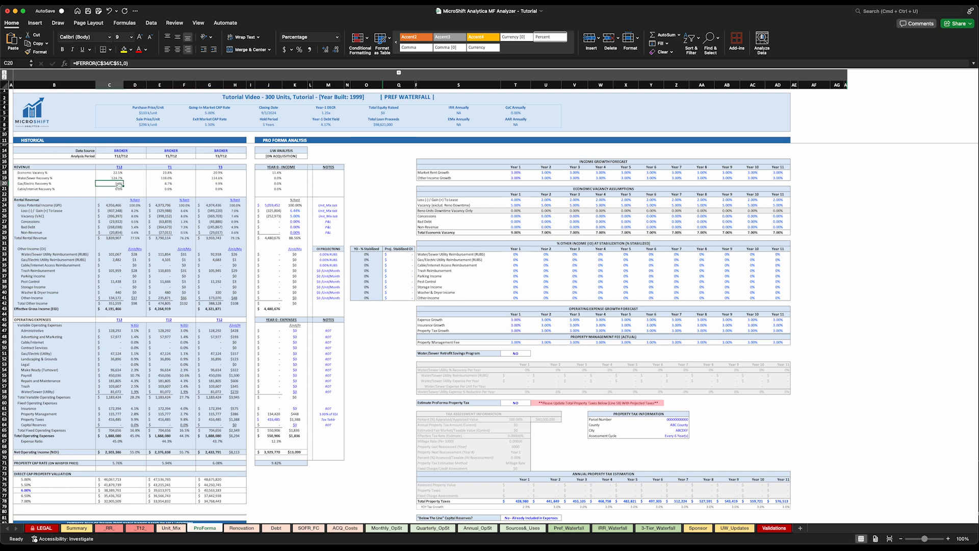
left_click(214, 183)
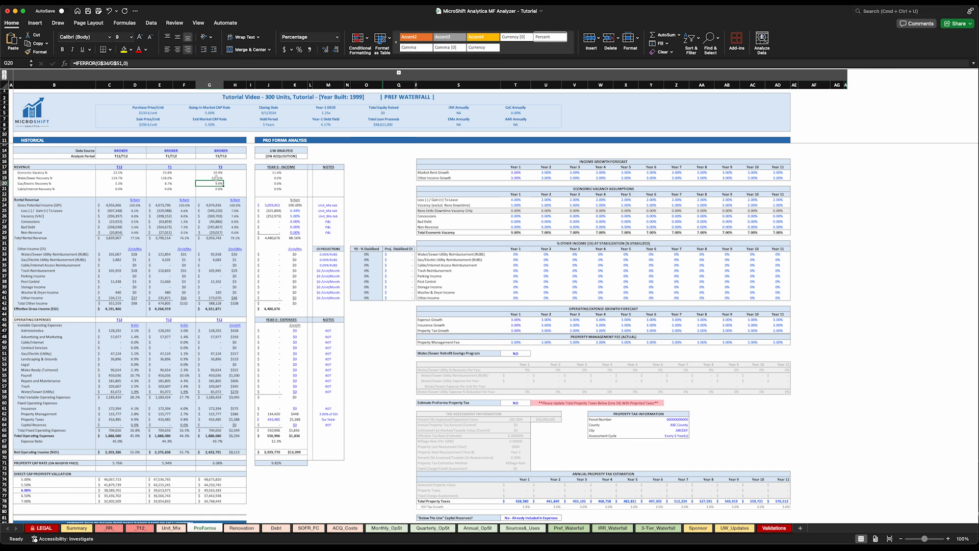
left_click(220, 178)
left_click(218, 183)
left_click(214, 178)
left_click(325, 256)
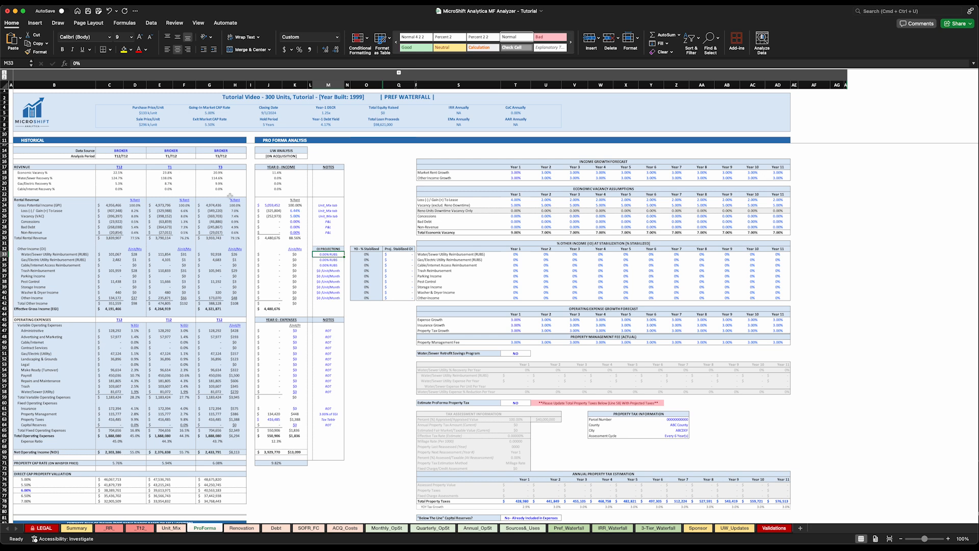
left_click(214, 179)
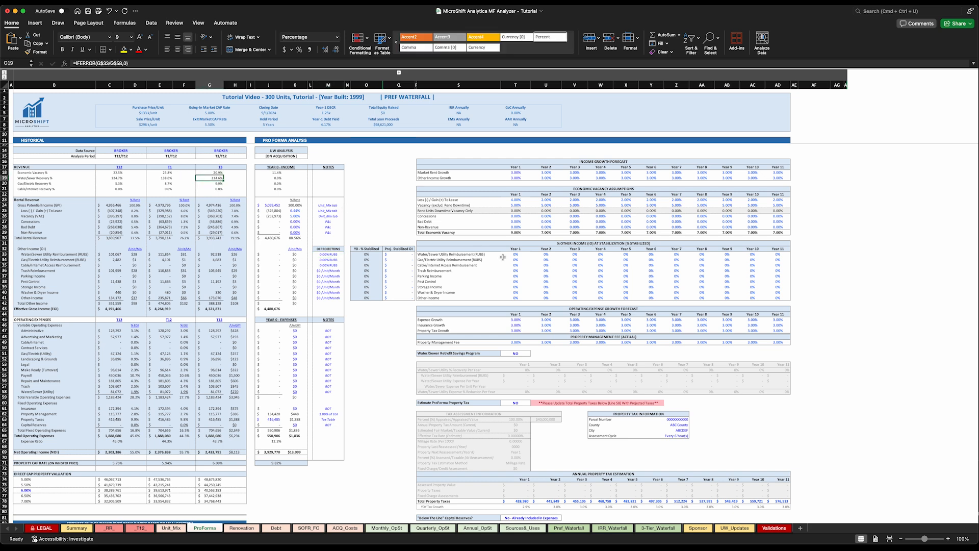
Examine the expense, insurance and property tax growth rates and the management fee in the Operating Expense Growth Forecast area.
scroll(500, 255, "down", 3)
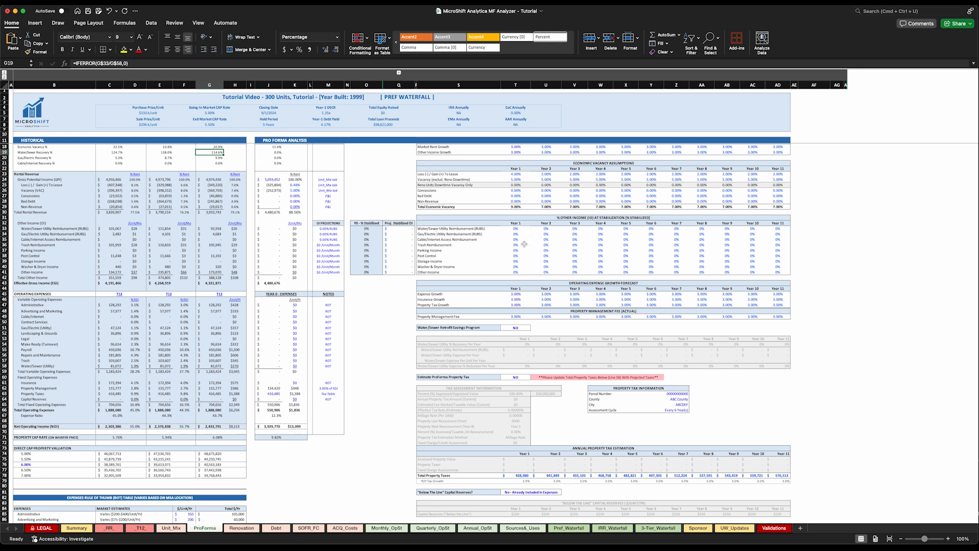
scroll(521, 269, "down", 4)
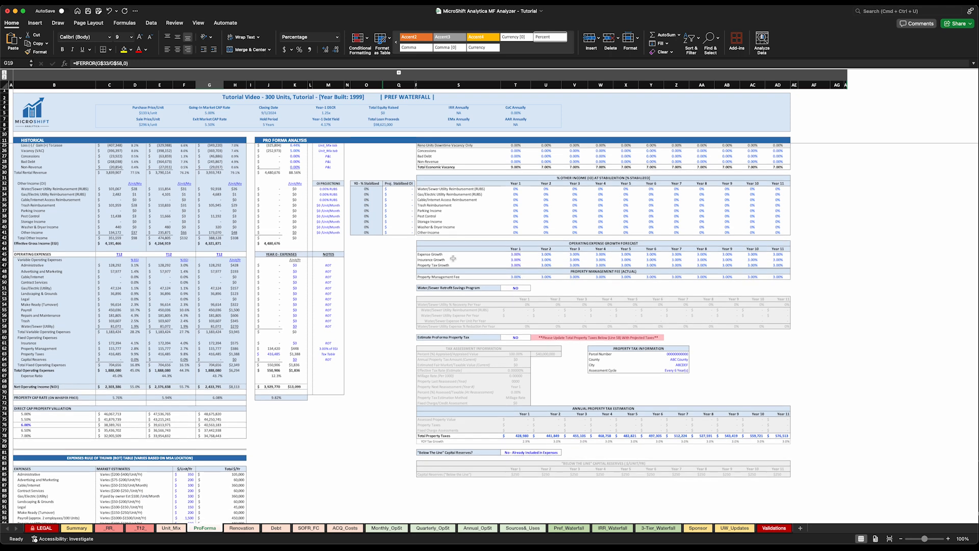
left_click(512, 255)
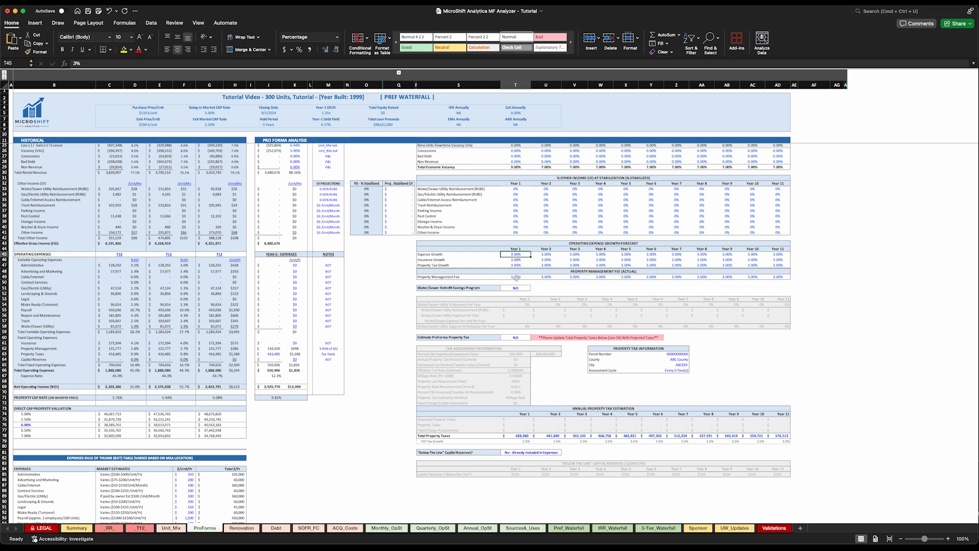
left_click_drag(516, 260, 516, 276)
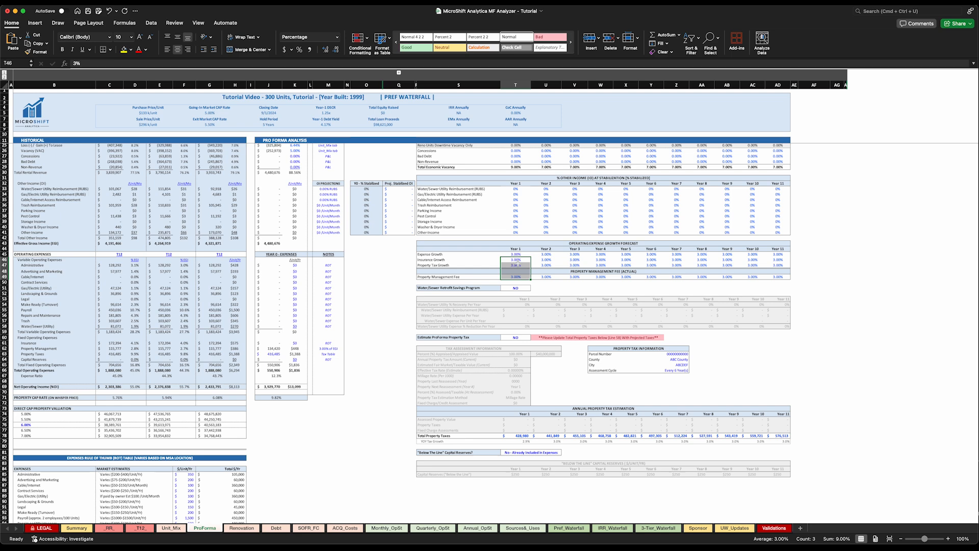
left_click(446, 259)
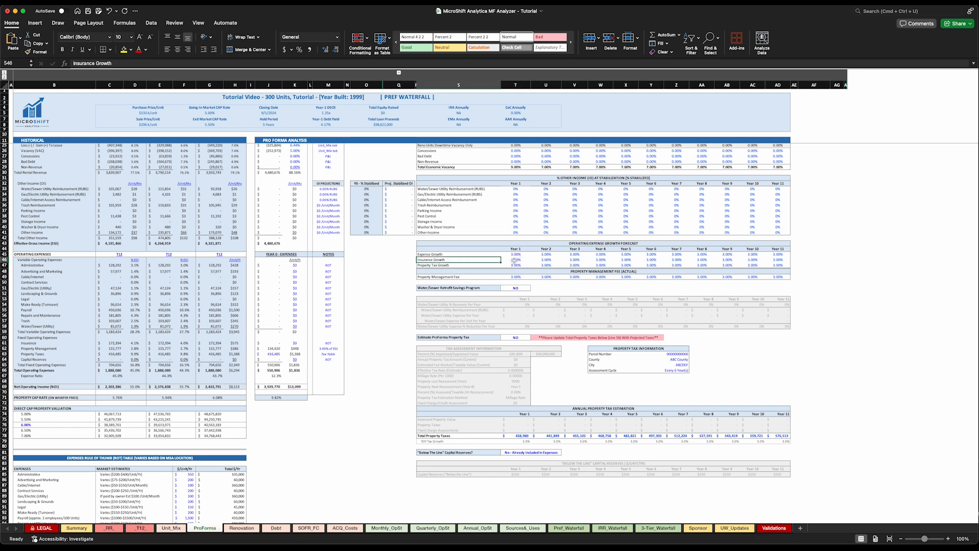
left_click(515, 265)
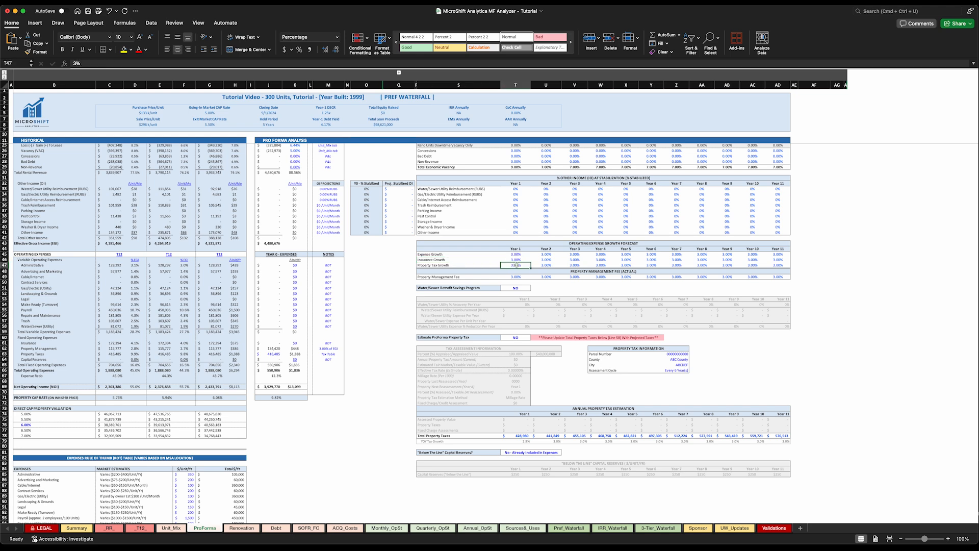
left_click(541, 265)
left_click(515, 260)
left_click(517, 254)
Set the Water/Sewer Retrofit Savings Program option to YES.
scroll(449, 279, "down", 2)
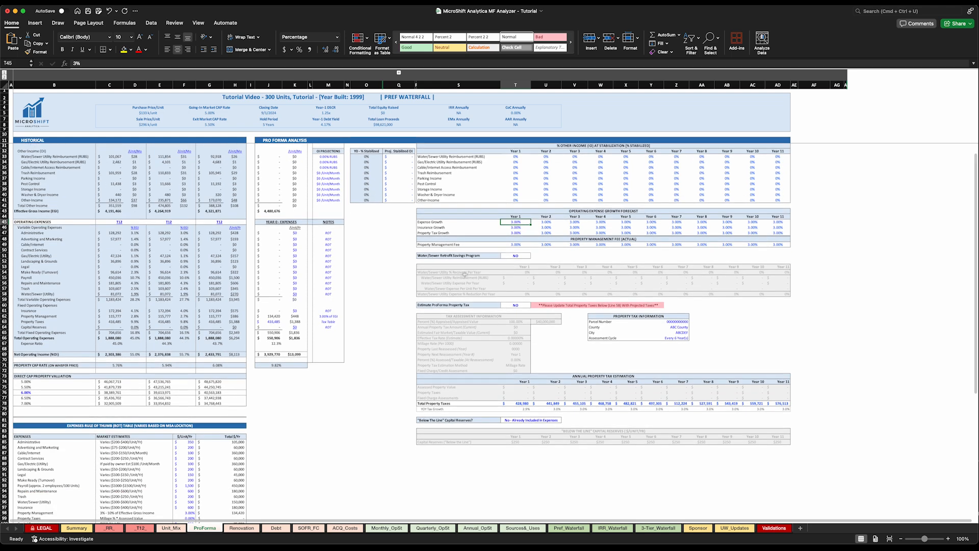
left_click(527, 257)
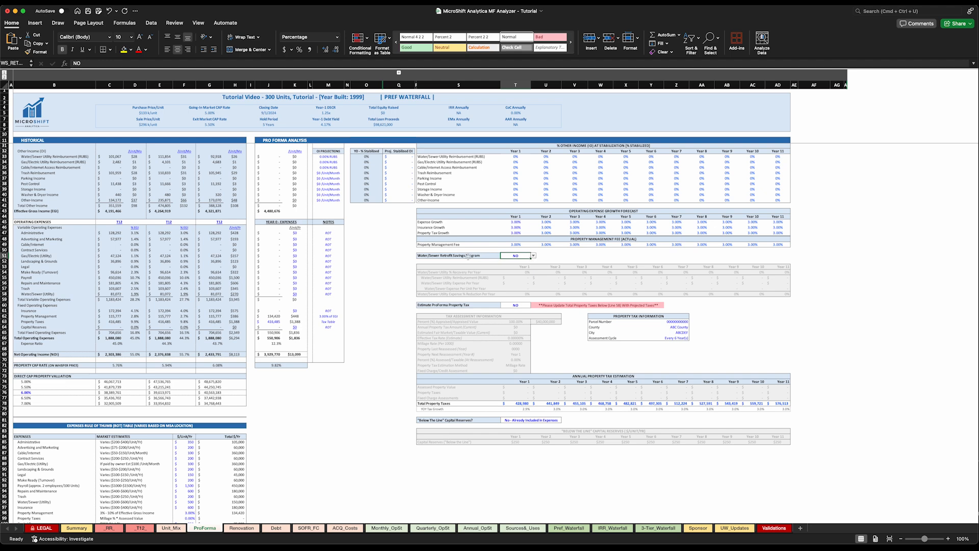
left_click(533, 256)
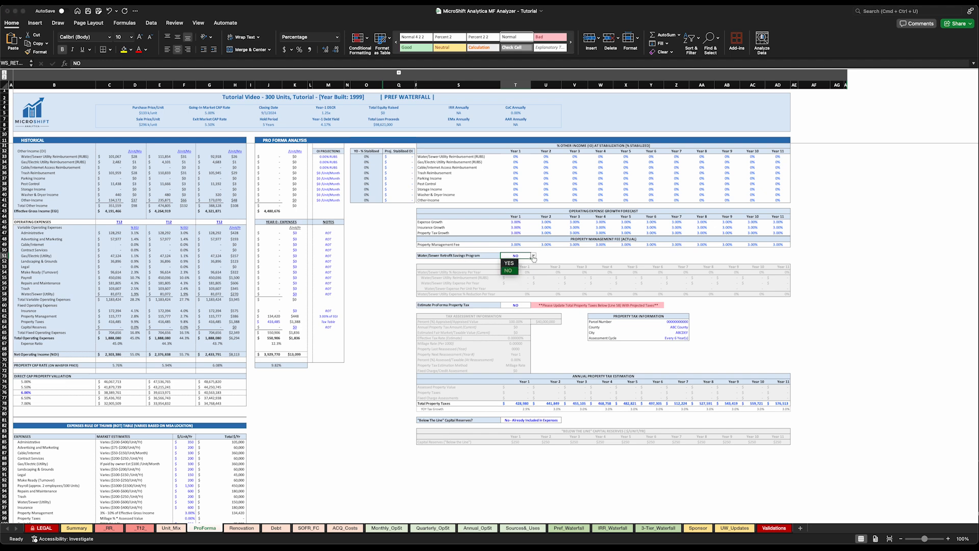
left_click(510, 264)
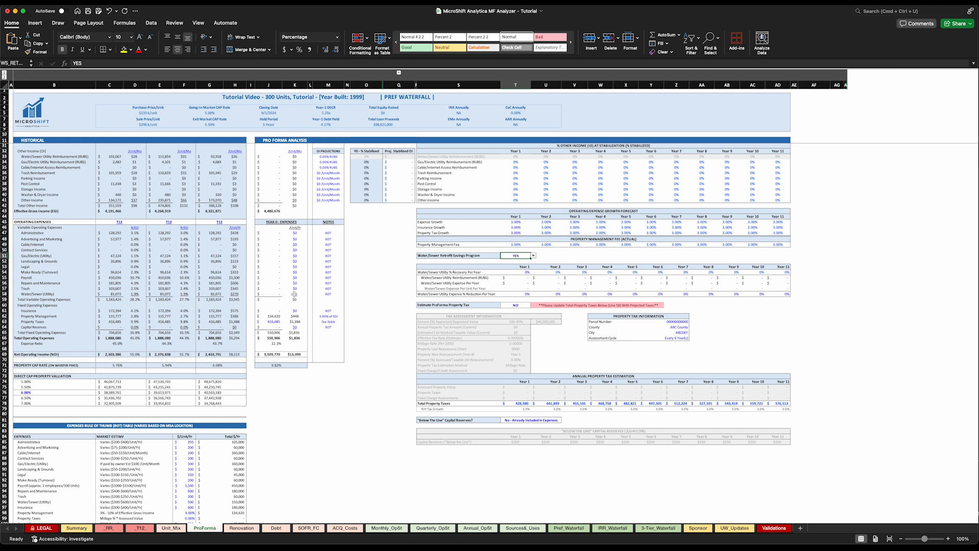
Inspect the retrofit program's yearly recovery and expense reduction inputs and the water/sewer row in the other income table.
left_click(521, 294)
left_click(526, 273)
scroll(521, 275, "up", 2)
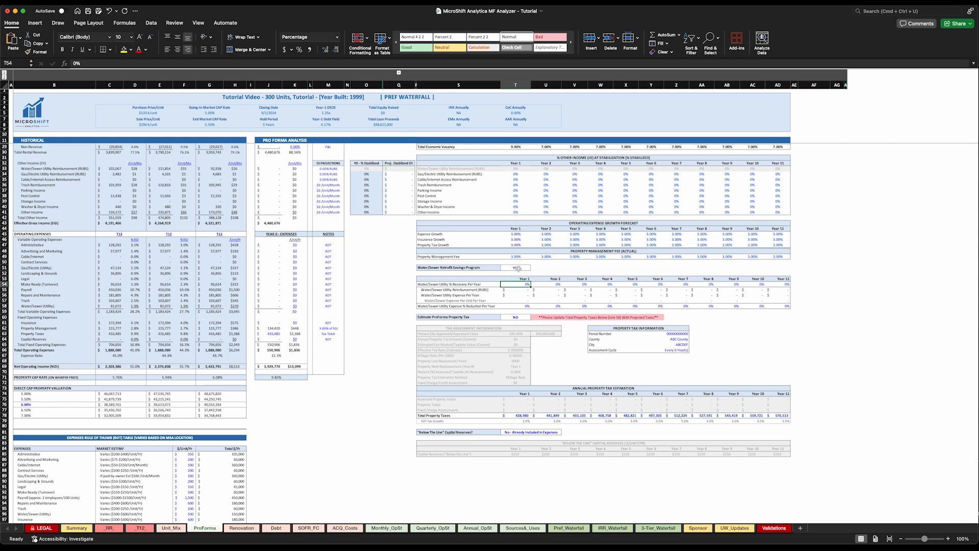
left_click(517, 267)
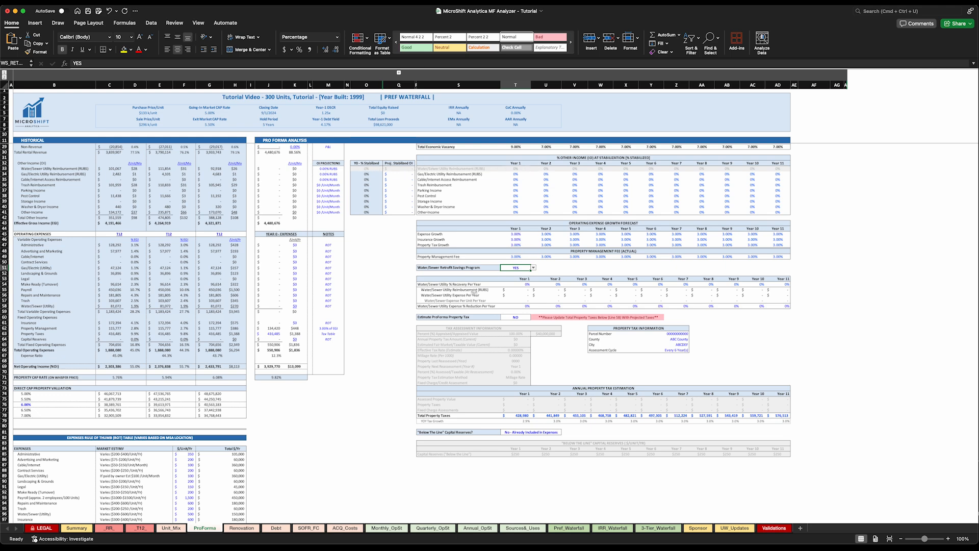
scroll(646, 291, "up", 3)
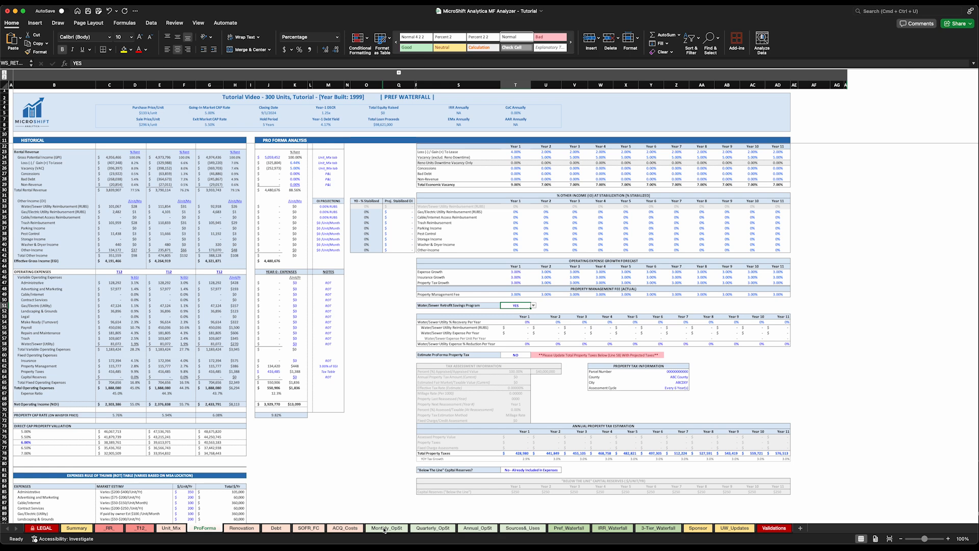
Set the Water/Sewer Retrofit Savings Program option to NO on the ProForma sheet.
left_click(383, 528)
left_click(204, 528)
left_click(533, 305)
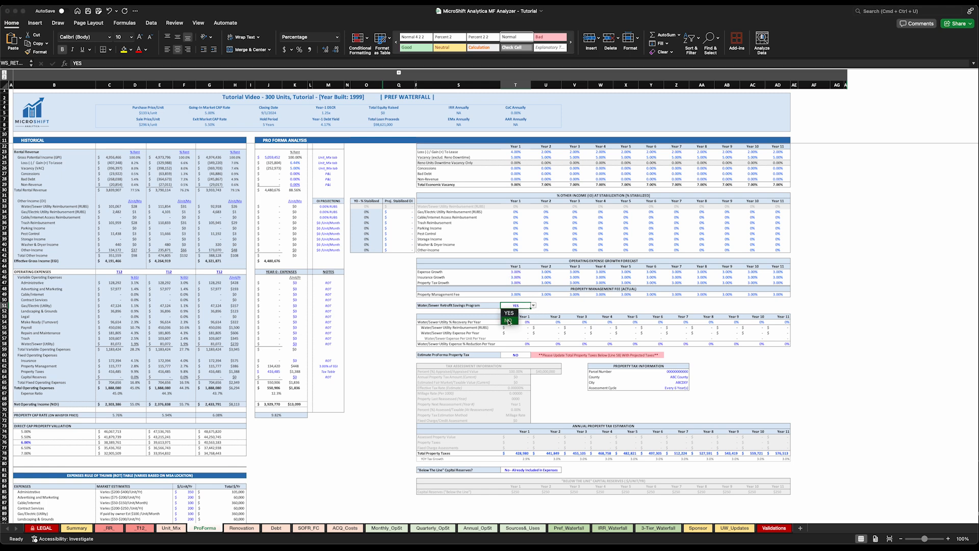
left_click(508, 320)
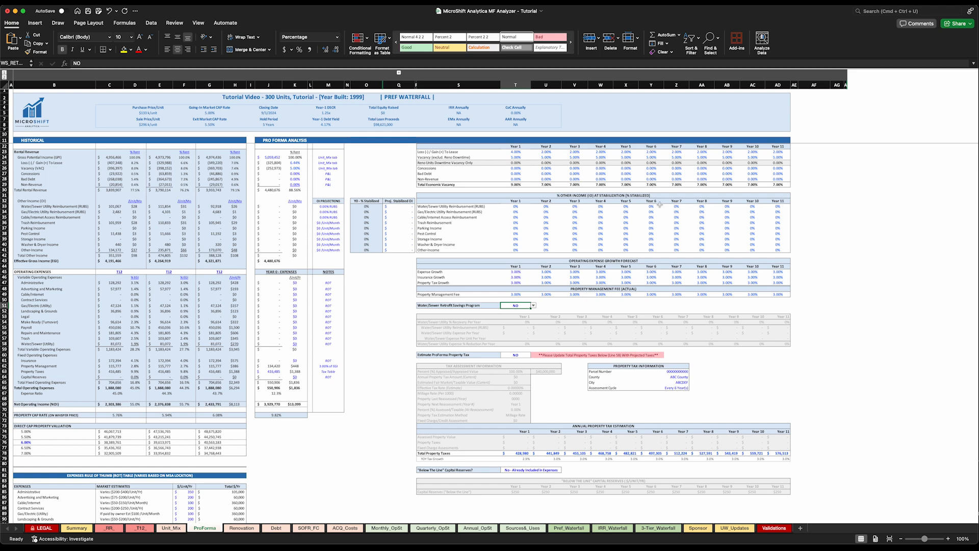
Trace how the Year 0 property tax expense, its historical source and Year 1 property tax growth feed the Total Property Taxes row.
scroll(519, 280, "down", 4)
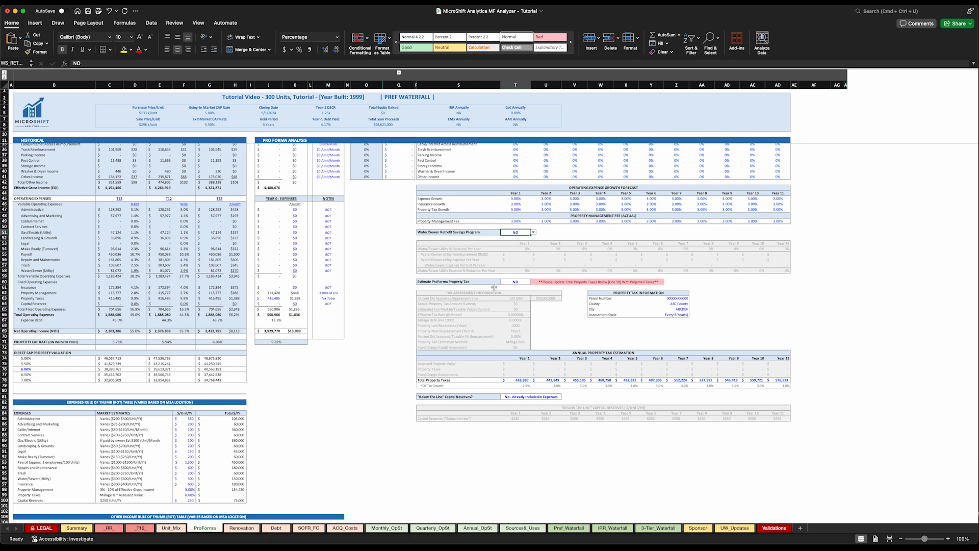
left_click(277, 300)
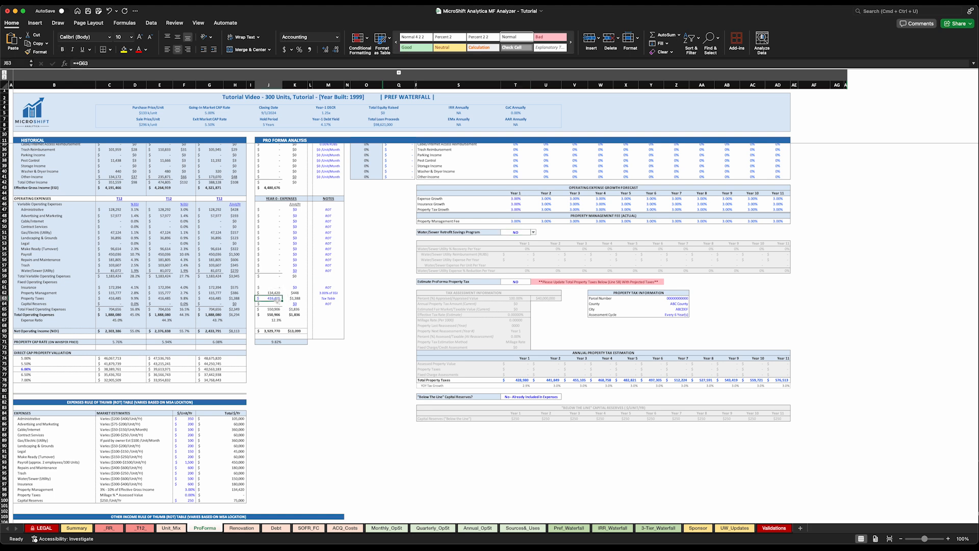
left_click(516, 209)
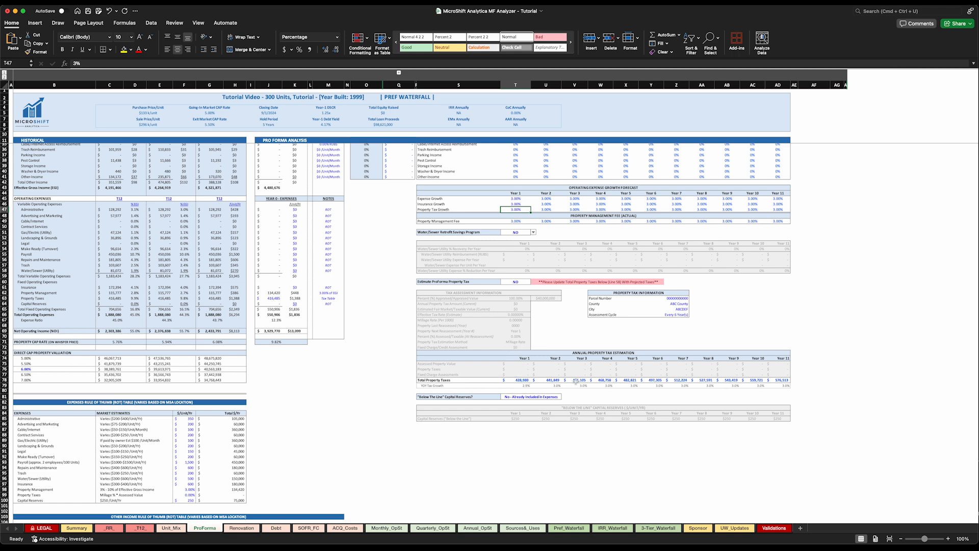
left_click(521, 380)
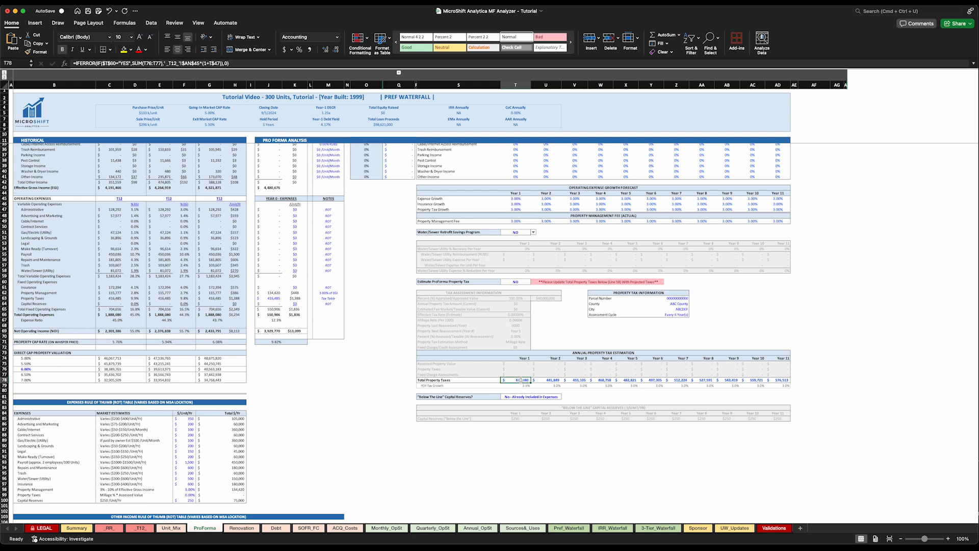
left_click(270, 298)
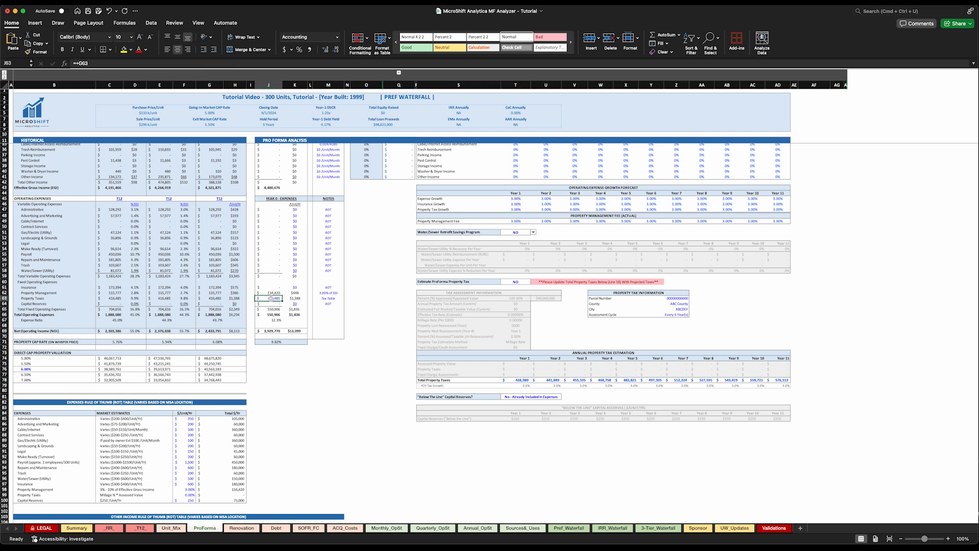
left_click(213, 298)
Compare the Year 0 property tax expense with the Year 1 and Year 2 property tax growth rates.
scroll(226, 325, "up", 5)
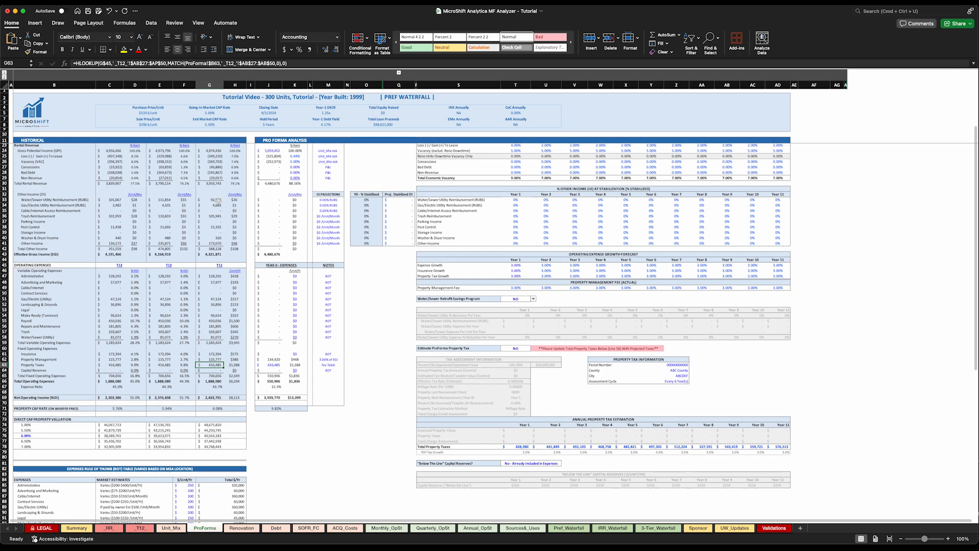
scroll(223, 278, "down", 1)
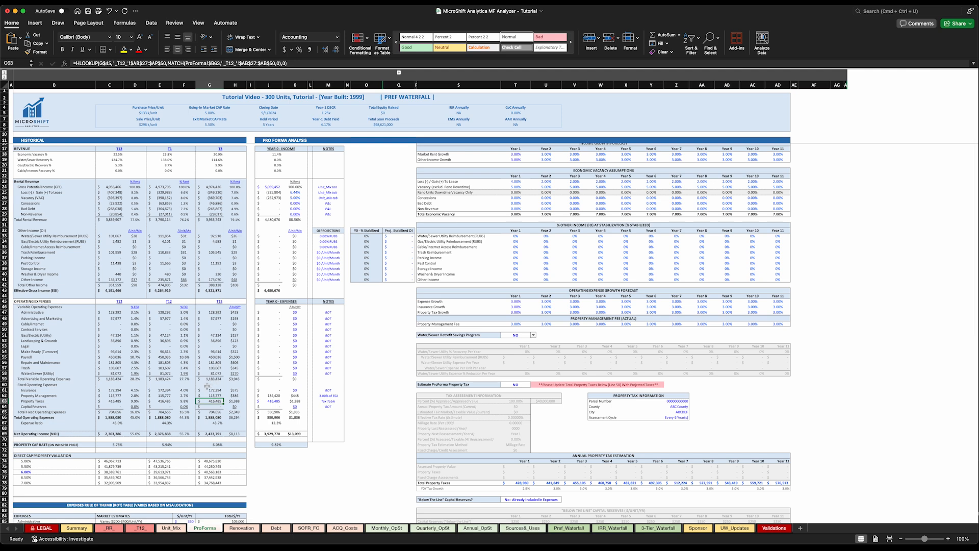
left_click(268, 401)
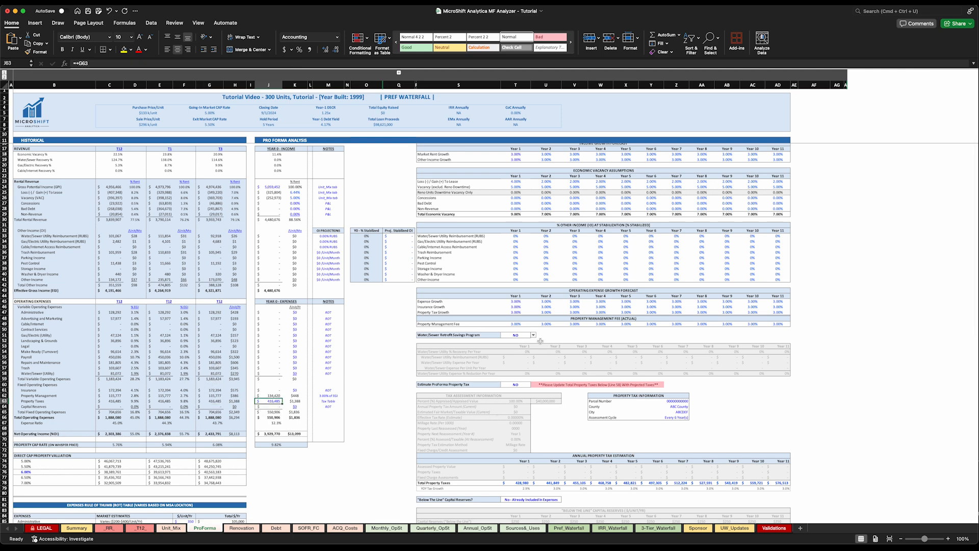
left_click(517, 313)
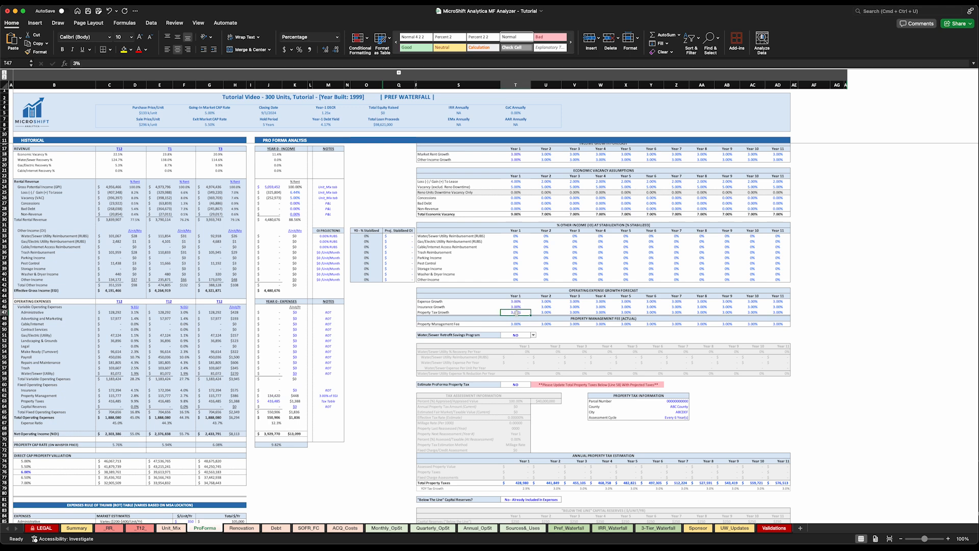
left_click(263, 403)
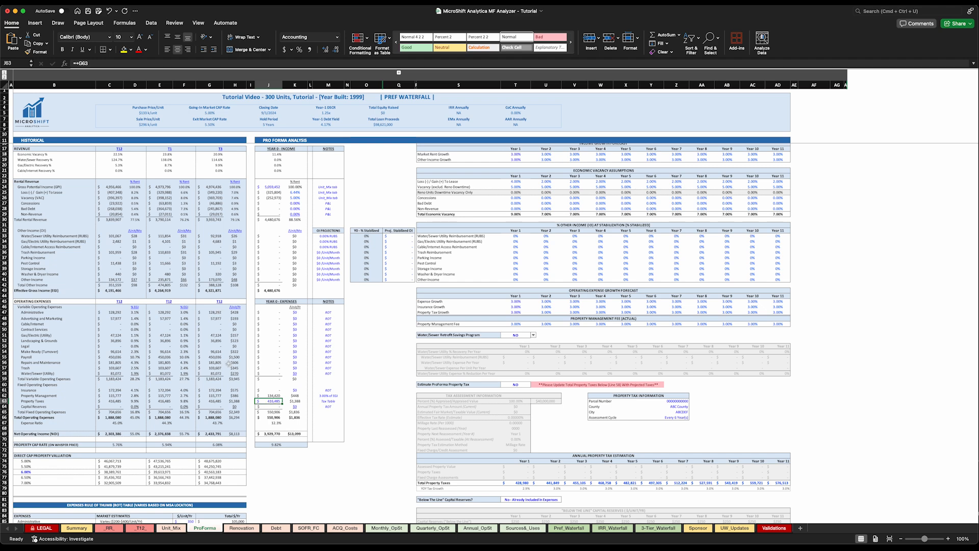
scroll(356, 432, "down", 3)
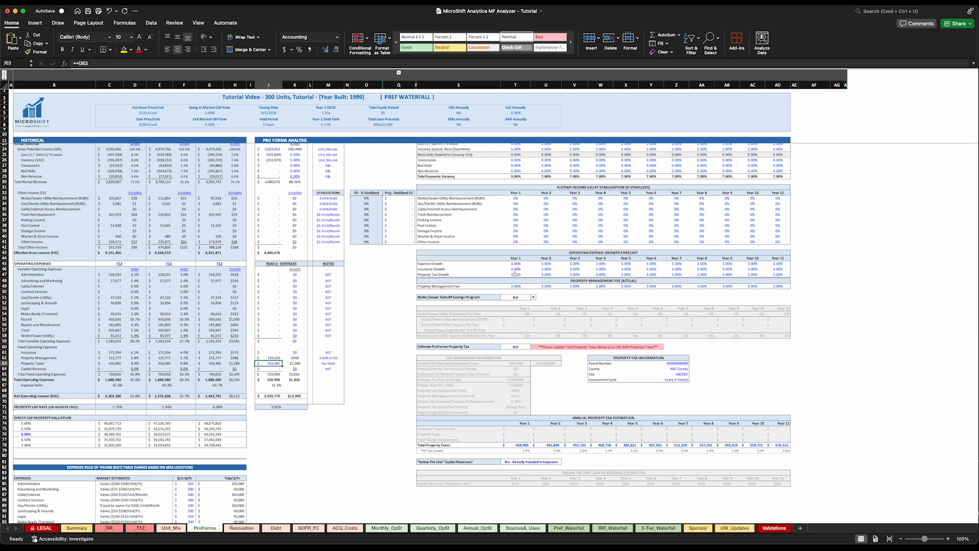
left_click(547, 275)
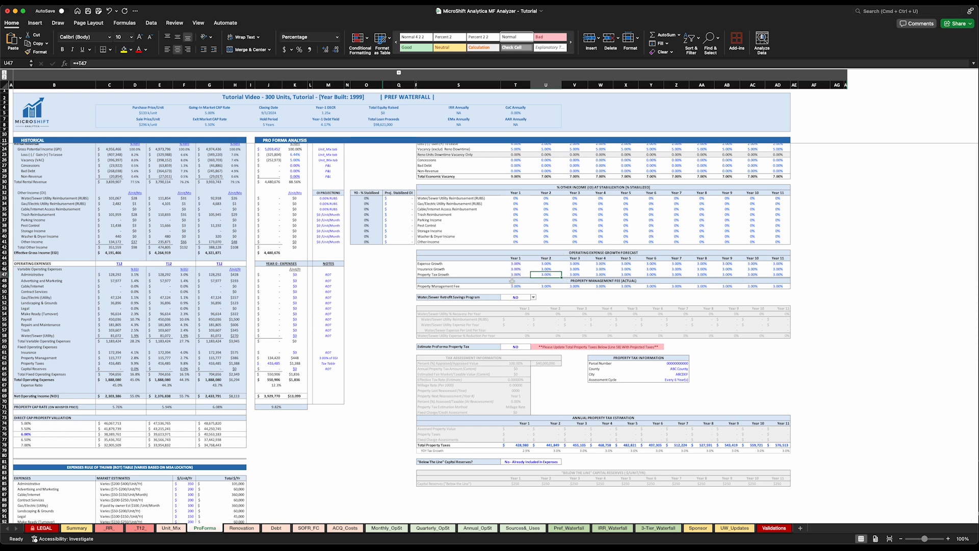
Set the Estimate Proforma Property Tax option to YES.
scroll(535, 359, "down", 3)
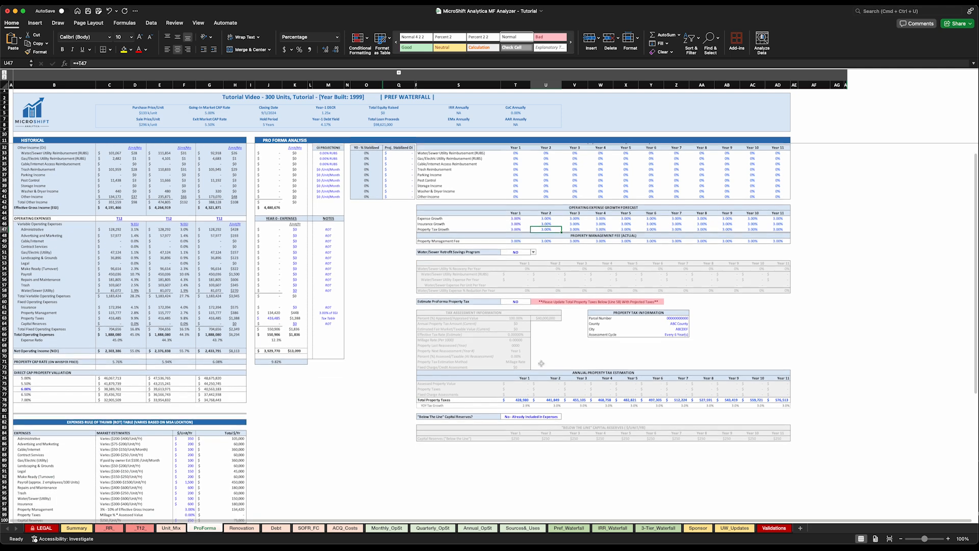
left_click(528, 301)
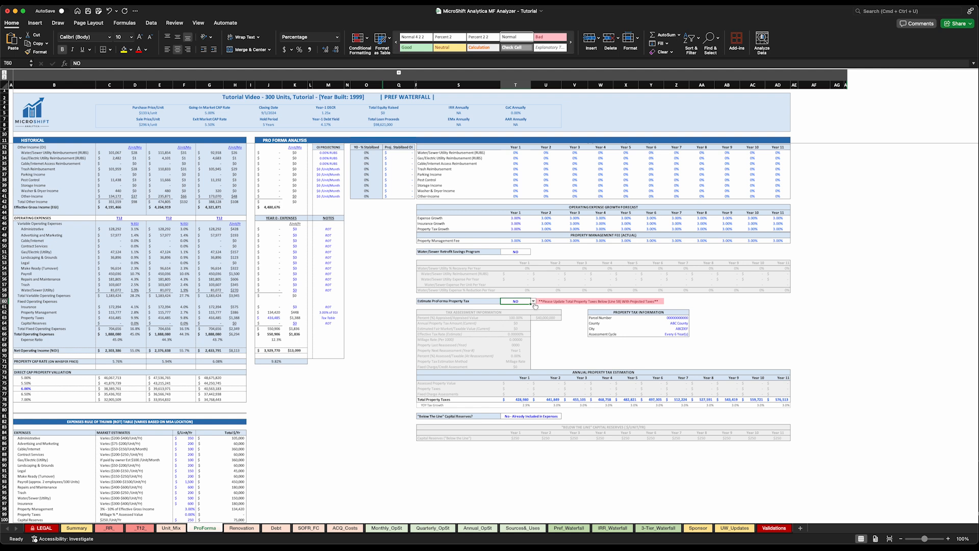
left_click(532, 302)
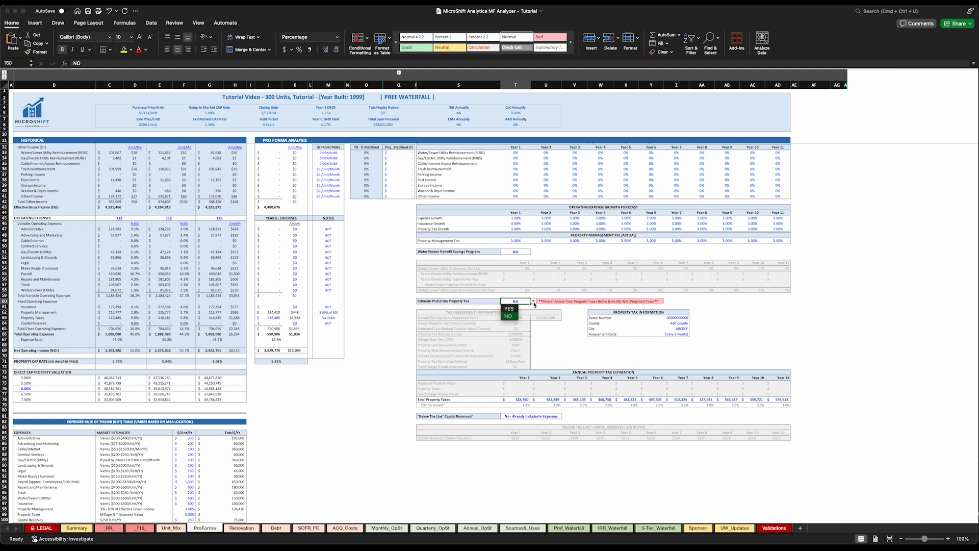
left_click(509, 308)
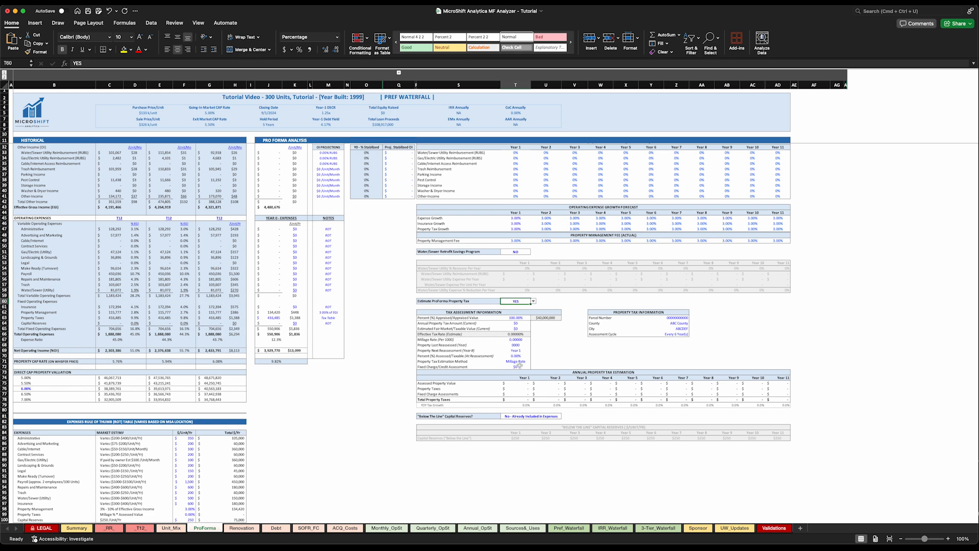
Examine the Tax Assessment Information inputs for appraised value percentage, current tax amount, fair market value, effective tax rate and millage rate.
scroll(511, 346, "down", 2)
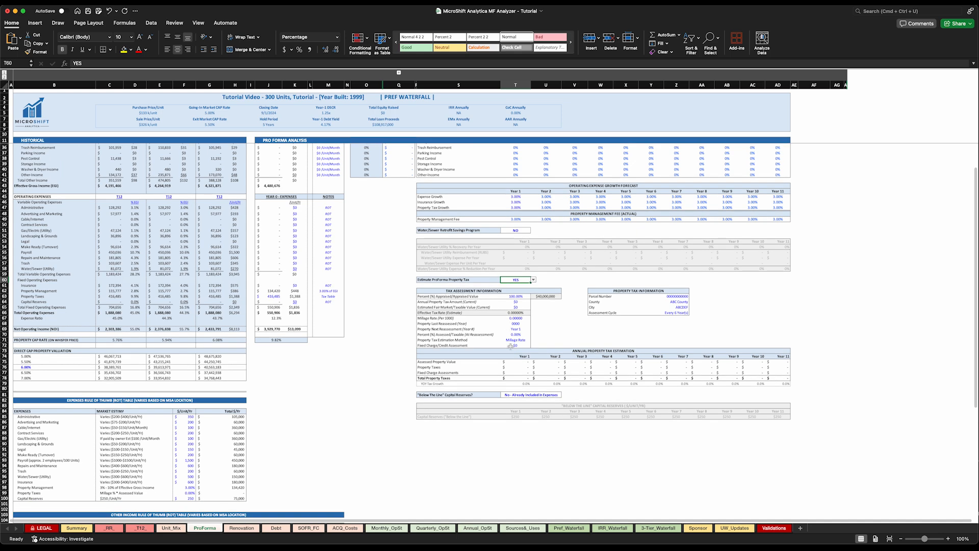
left_click(518, 296)
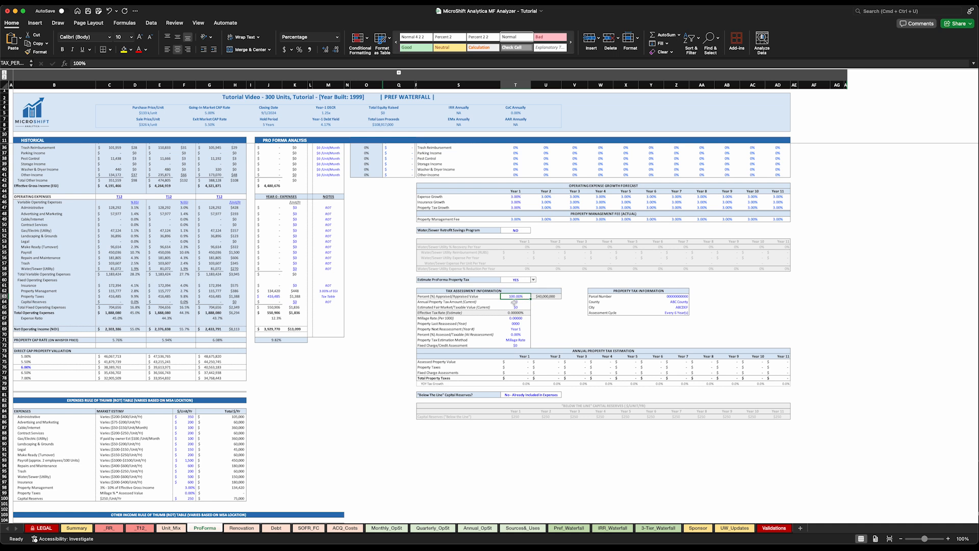
left_click(515, 302)
left_click(453, 302)
left_click(508, 308)
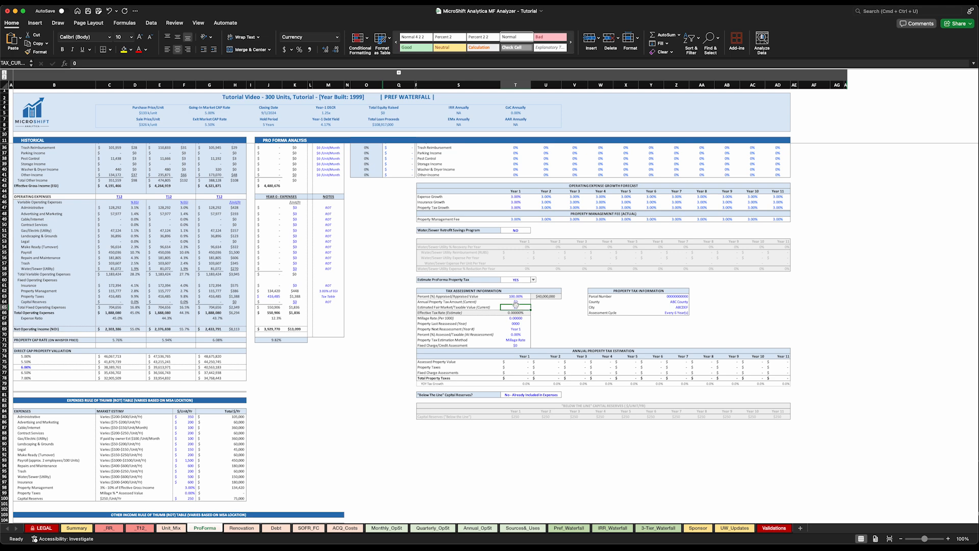
scroll(518, 306, "down", 3)
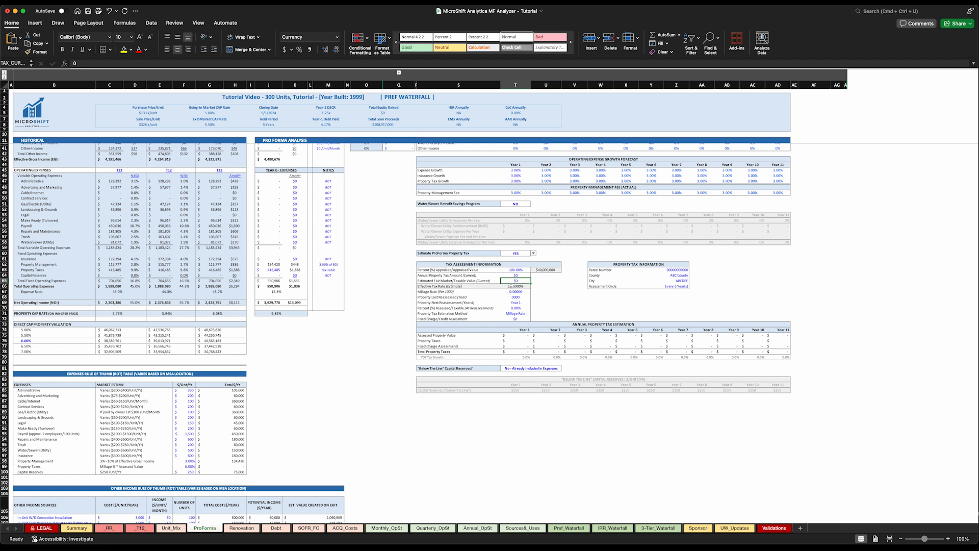
left_click(522, 286)
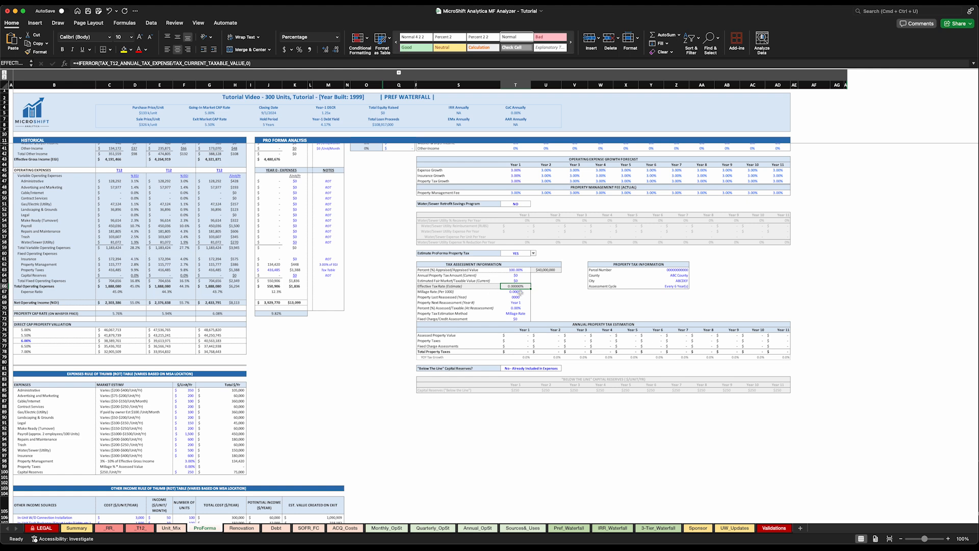
left_click(515, 292)
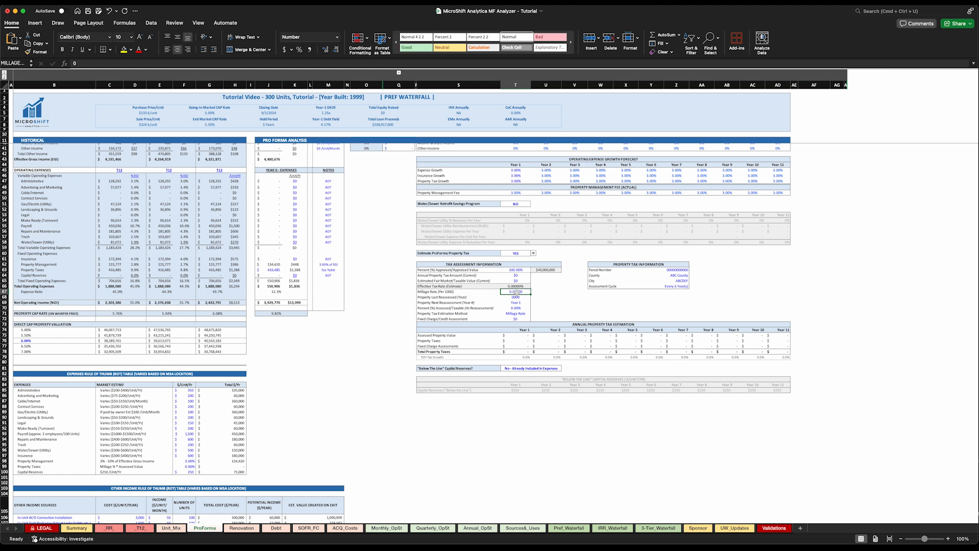
Inspect the tax estimation method choices together with the current tax and taxable values, reassessment years and percent assessed.
left_click(517, 314)
left_click_drag(516, 275, 513, 280)
left_click(516, 313)
left_click(533, 314)
left_click(519, 326)
left_click(516, 298)
left_click(517, 302)
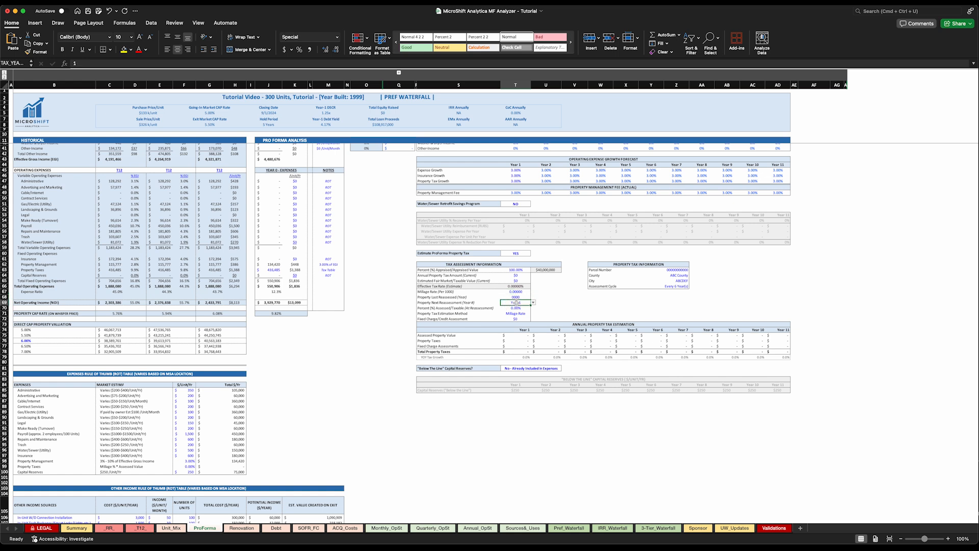
left_click(517, 308)
left_click(516, 313)
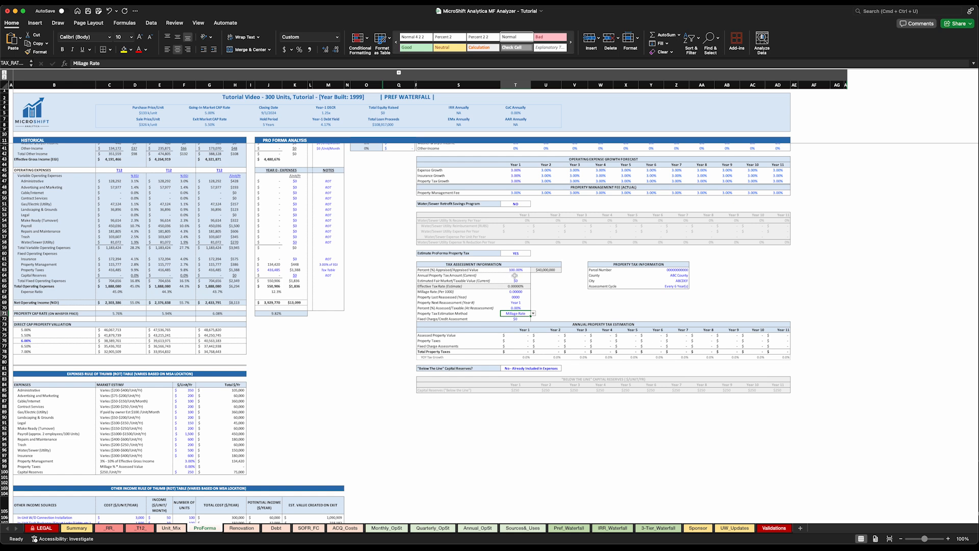
left_click(516, 276)
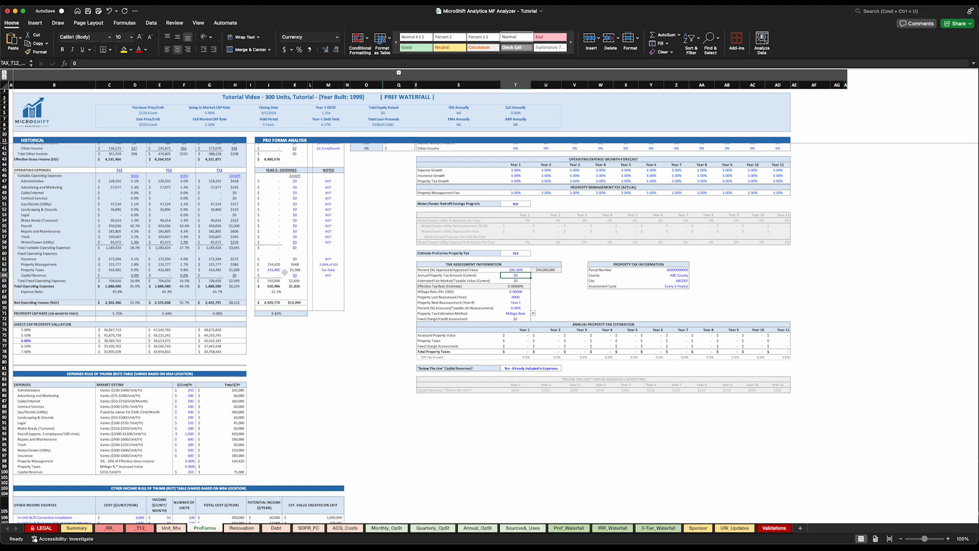
left_click(516, 281)
left_click(517, 298)
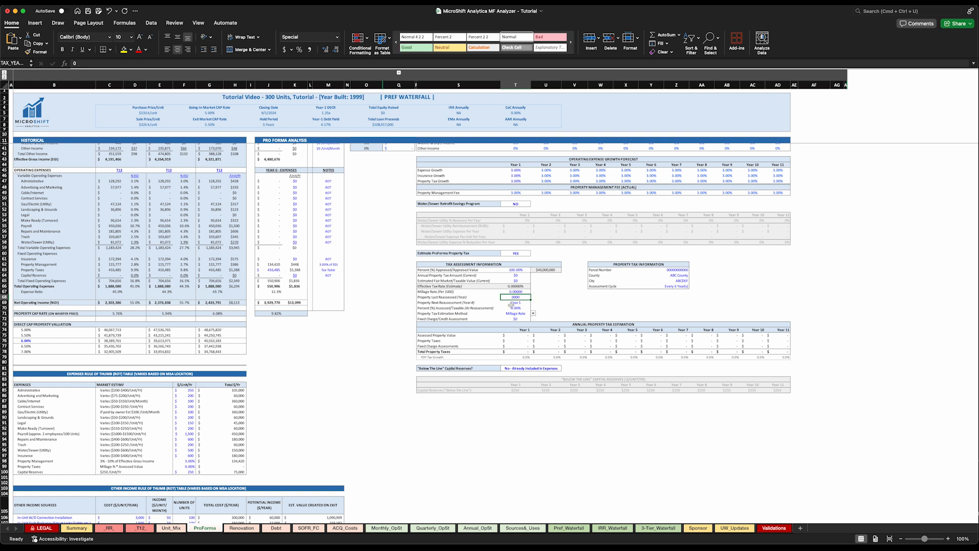
Set the property's next reassessment year to 3 in the tax assessment inputs.
left_click(516, 302)
left_click(534, 303)
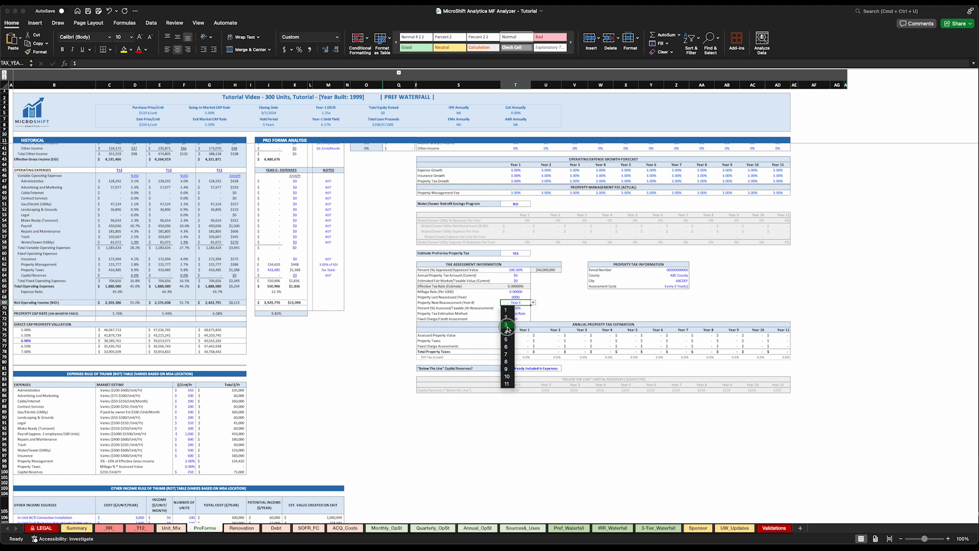
left_click(506, 327)
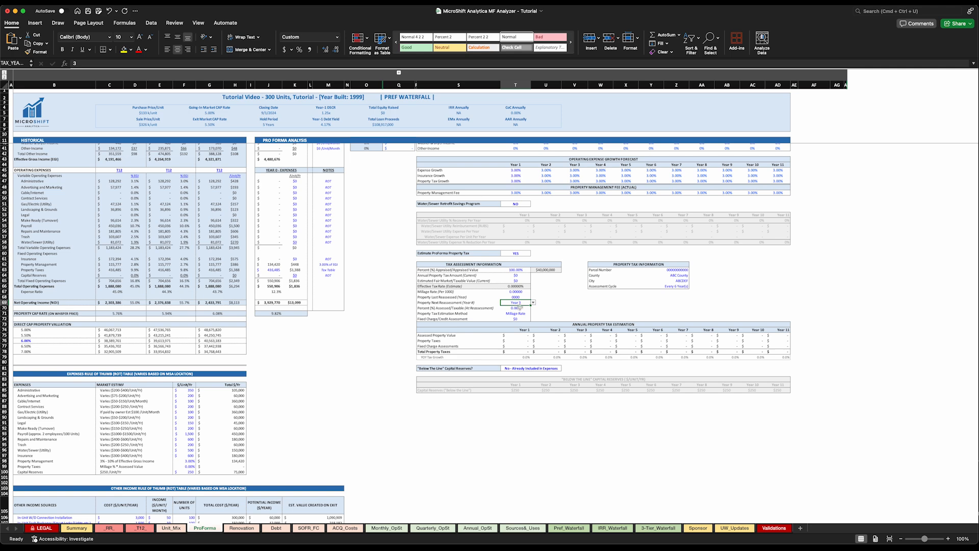
Set the property's next reassessment back to Year 1.
scroll(541, 329, "up", 2)
left_click(533, 322)
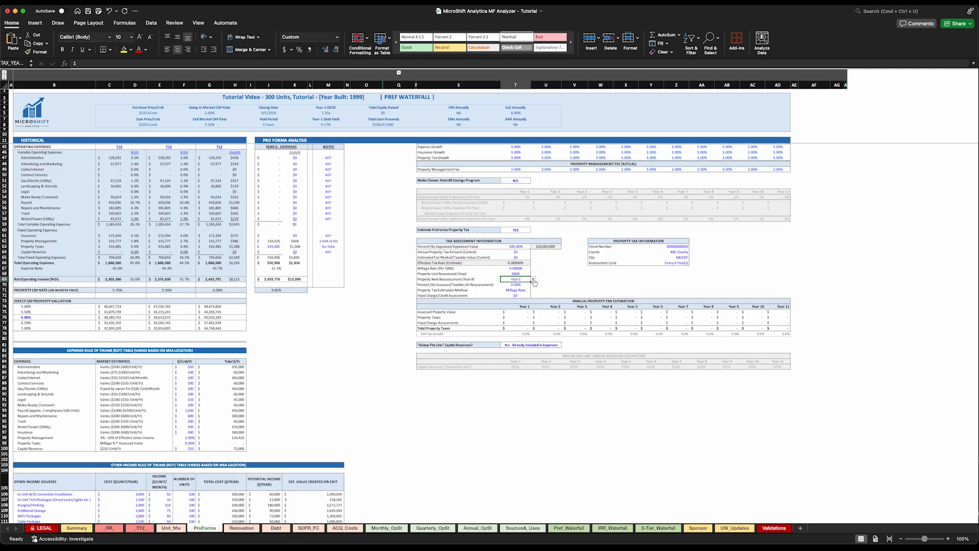
left_click(533, 279)
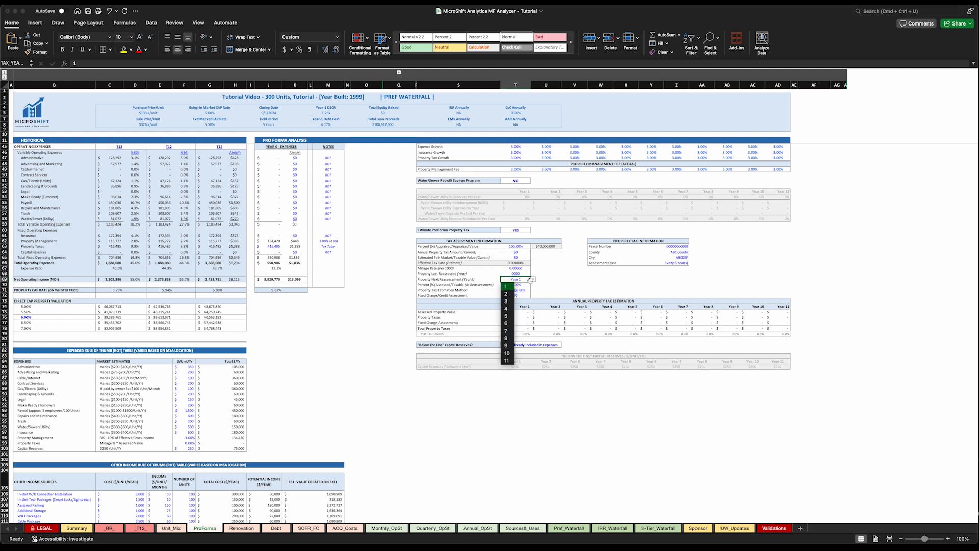
Set the property tax estimation method to Effective Tax Rate and check the effective tax rate estimate cell it relies on.
left_click(518, 285)
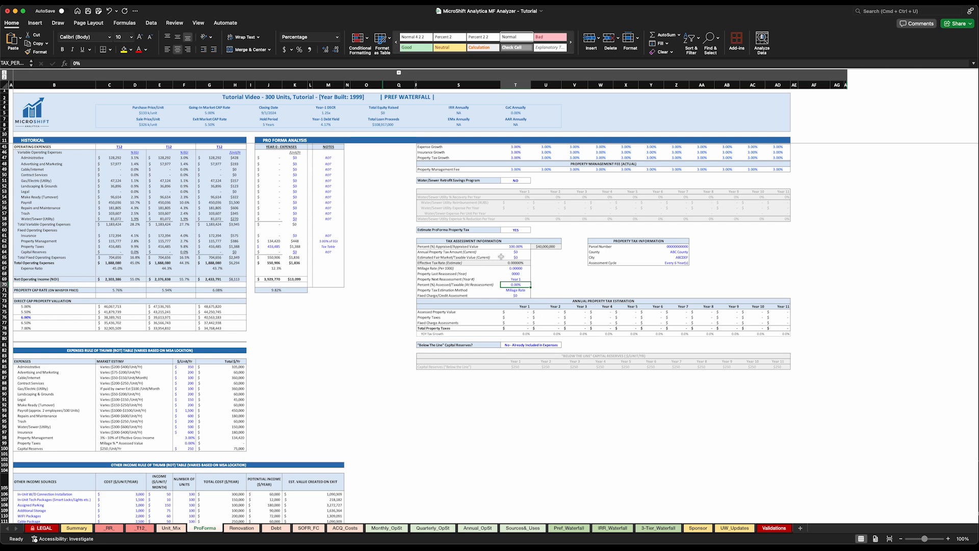
left_click(520, 290)
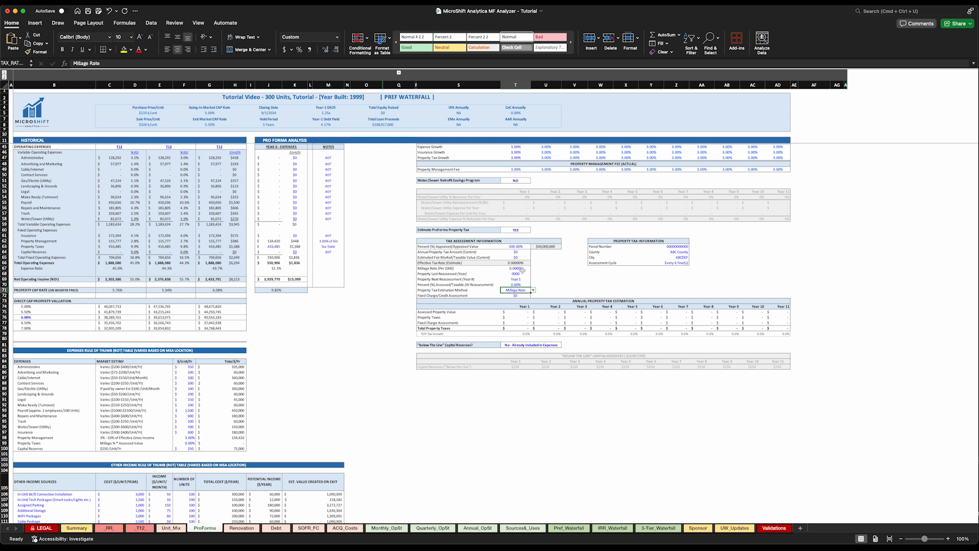
left_click(534, 290)
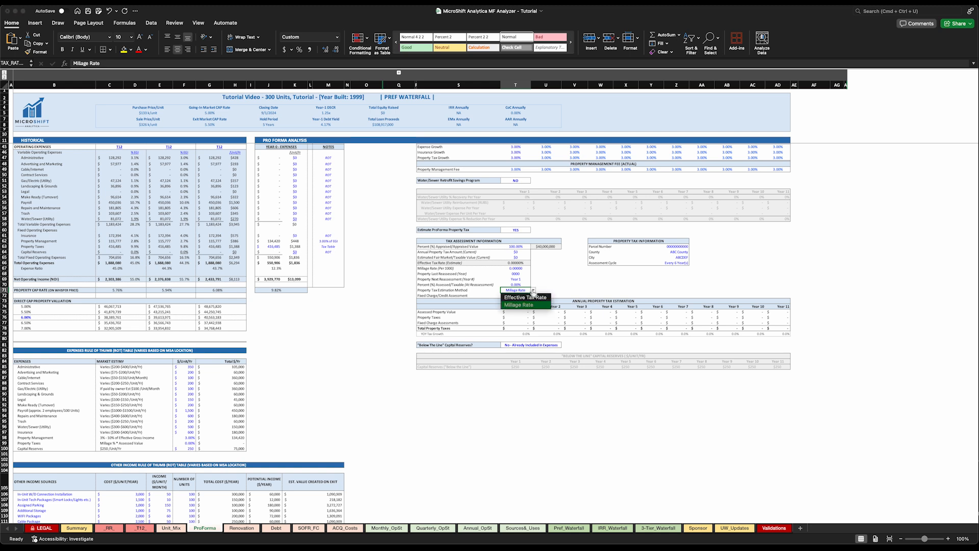
left_click(519, 298)
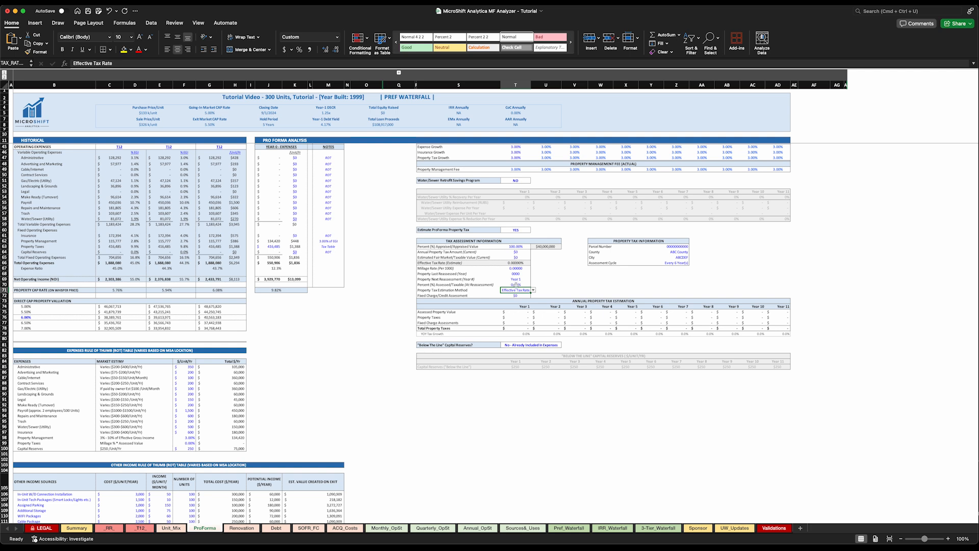
left_click(517, 263)
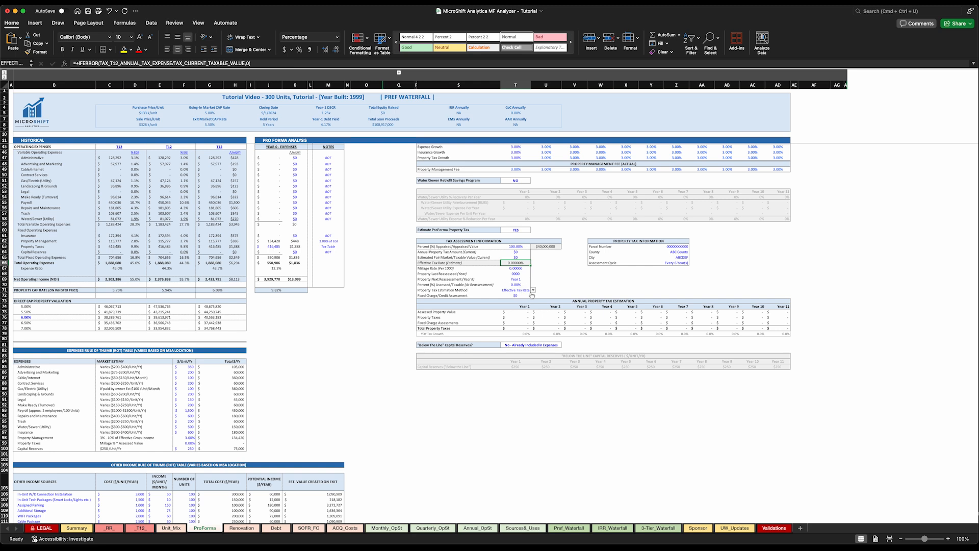
left_click(518, 280)
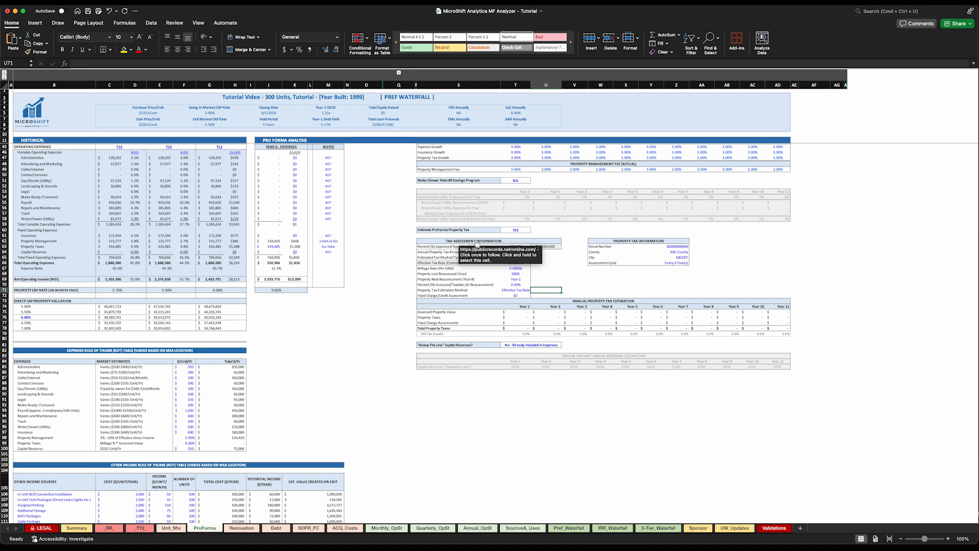
Follow the Tax Assessment Information link to the NETR Online public records directory in the browser and choose Georgia.
left_click(474, 243)
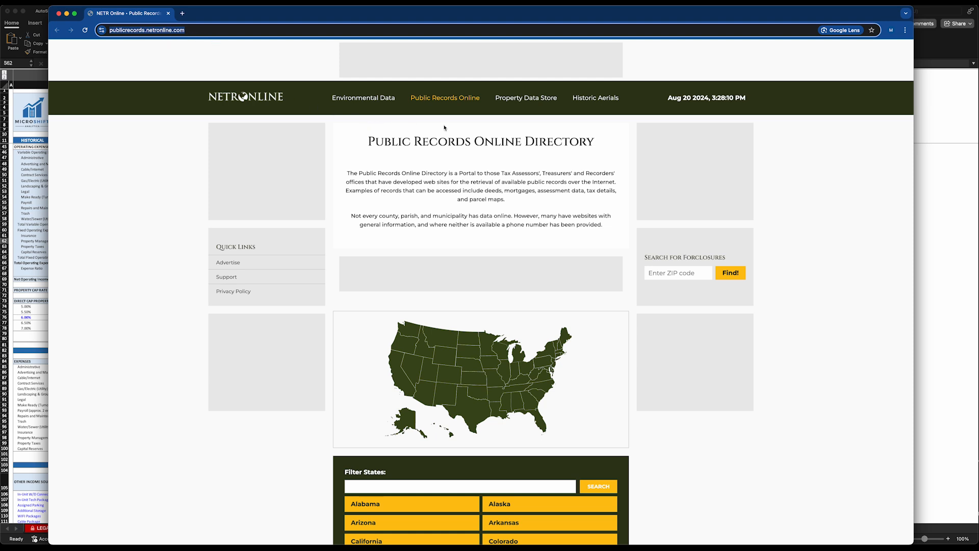
left_click(449, 98)
scroll(520, 274, "down", 3)
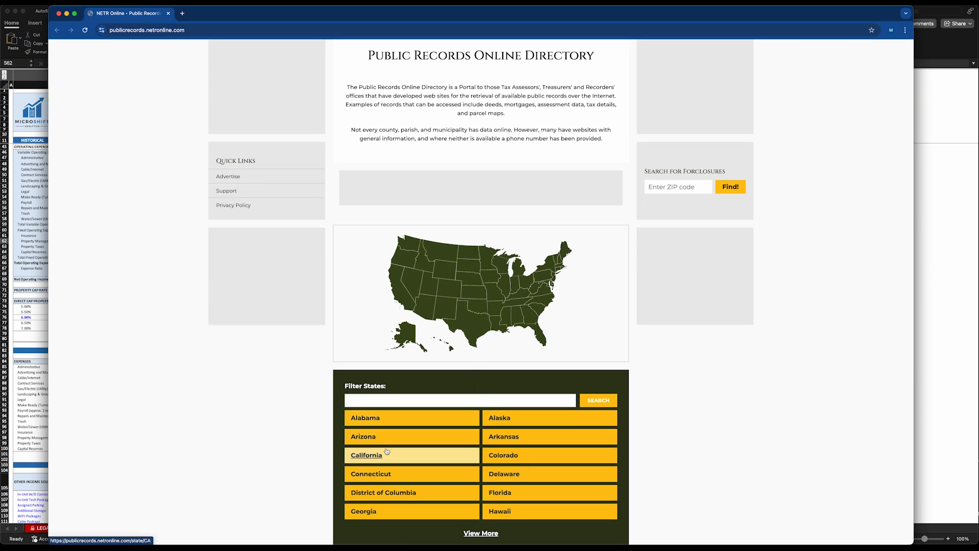
scroll(388, 454, "down", 3)
left_click(479, 467)
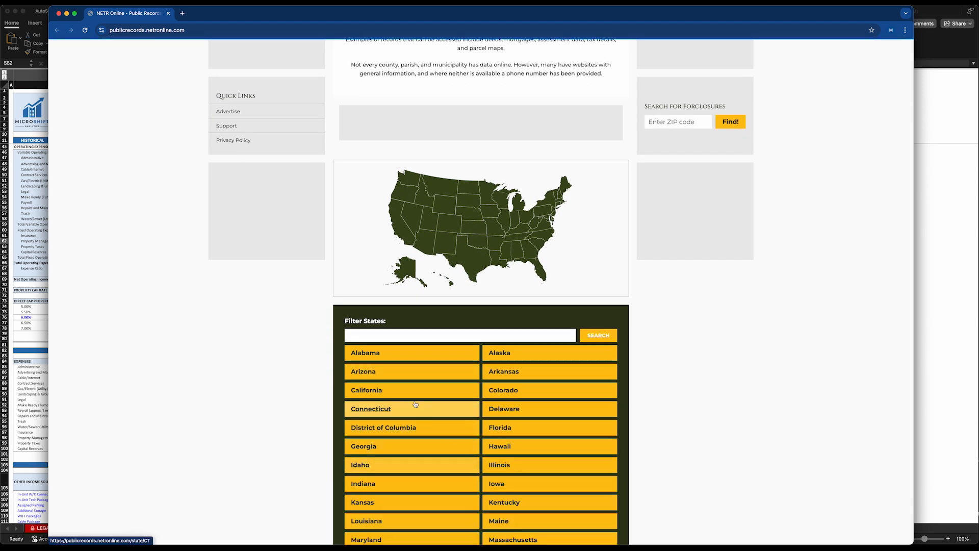
scroll(387, 408, "down", 5)
left_click(360, 319)
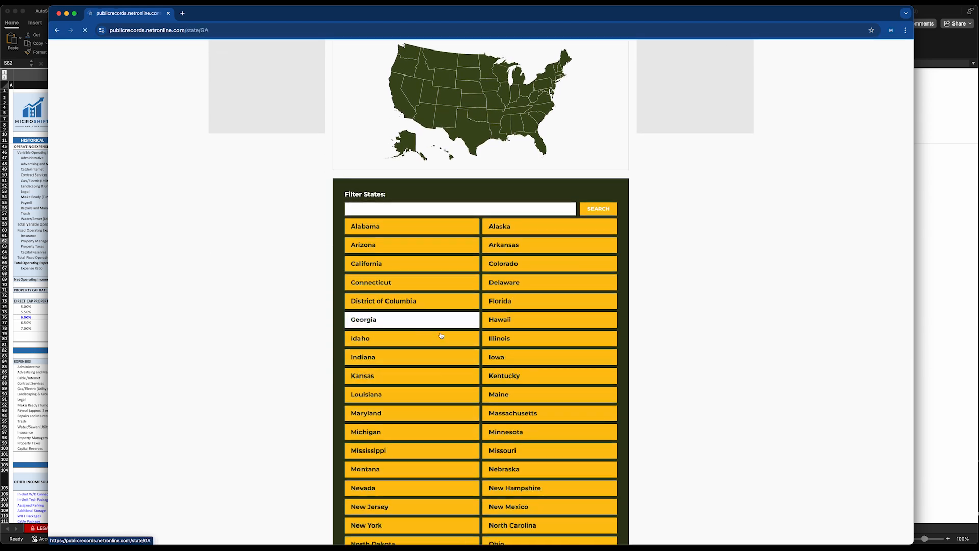
Expand the full list of Georgia counties and open the DeKalb County public records page.
scroll(432, 281, "down", 2)
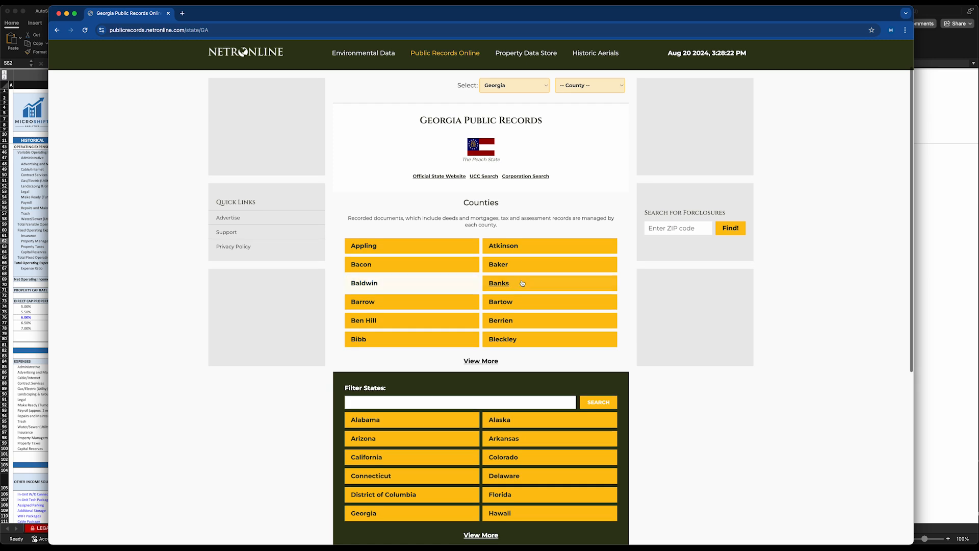
left_click(475, 361)
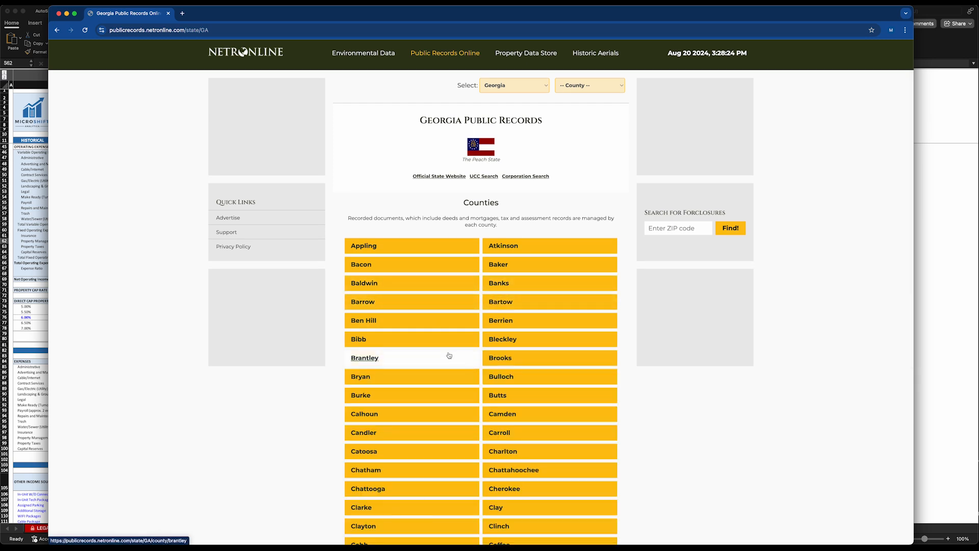
scroll(433, 356, "down", 3)
scroll(509, 306, "down", 15)
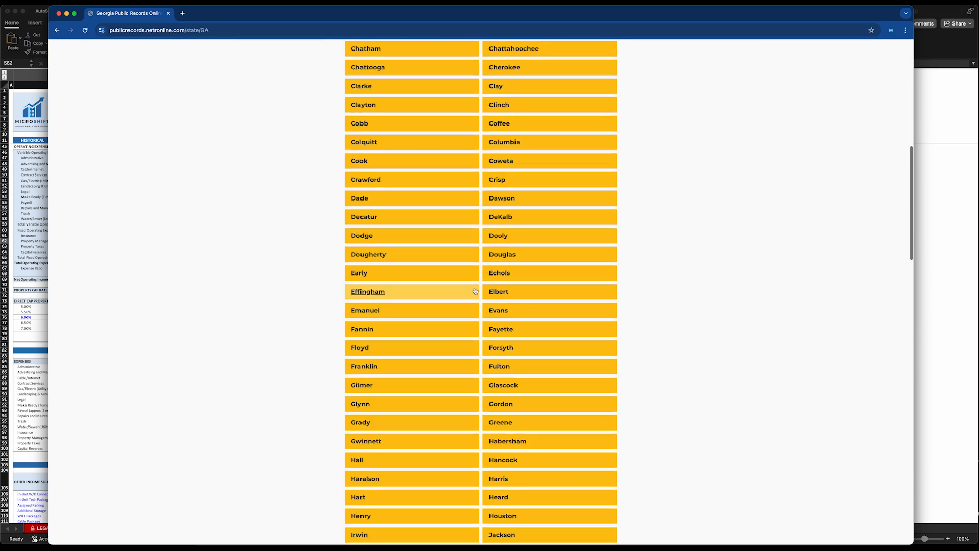
left_click(504, 213)
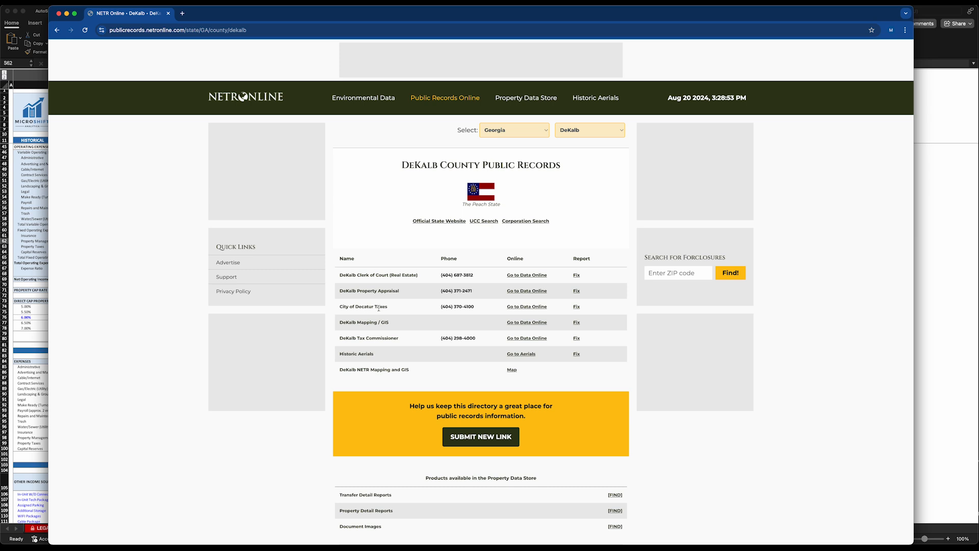
Open the City of Decatur Taxes online data and accept the disclaimer to reach the tax search page.
left_click(535, 308)
left_click(338, 175)
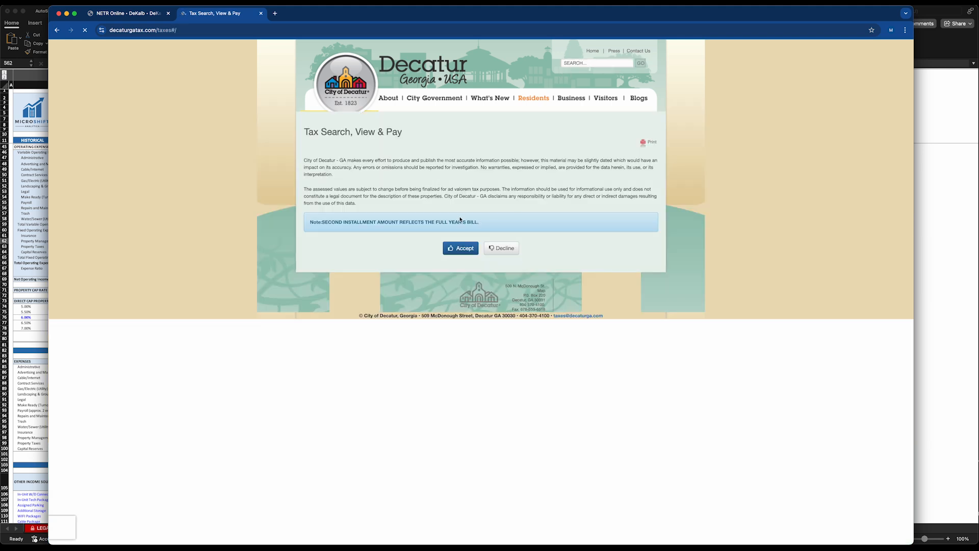
left_click(461, 248)
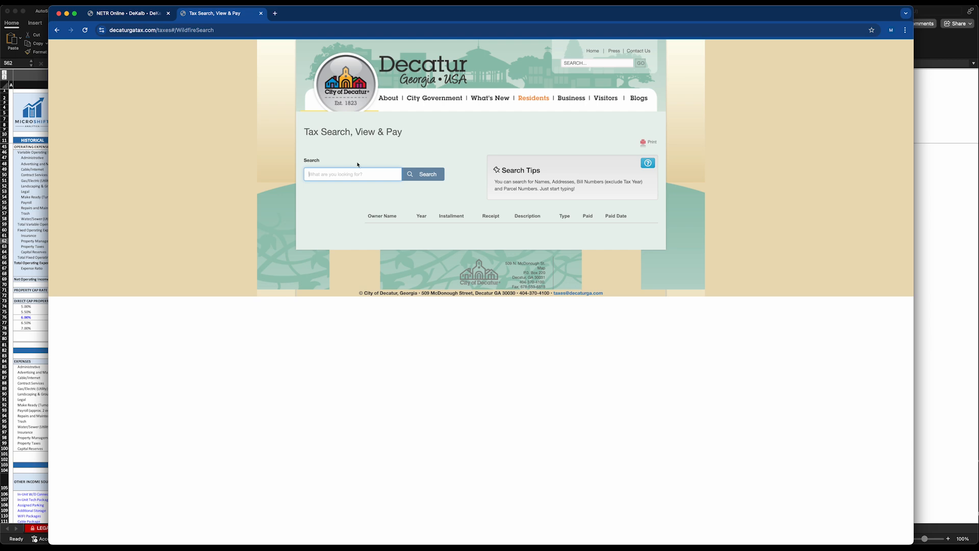
Return to the Excel workbook and examine the Property Tax Information, the assessment cycle and the Annual Property Tax Estimation table.
left_click(67, 15)
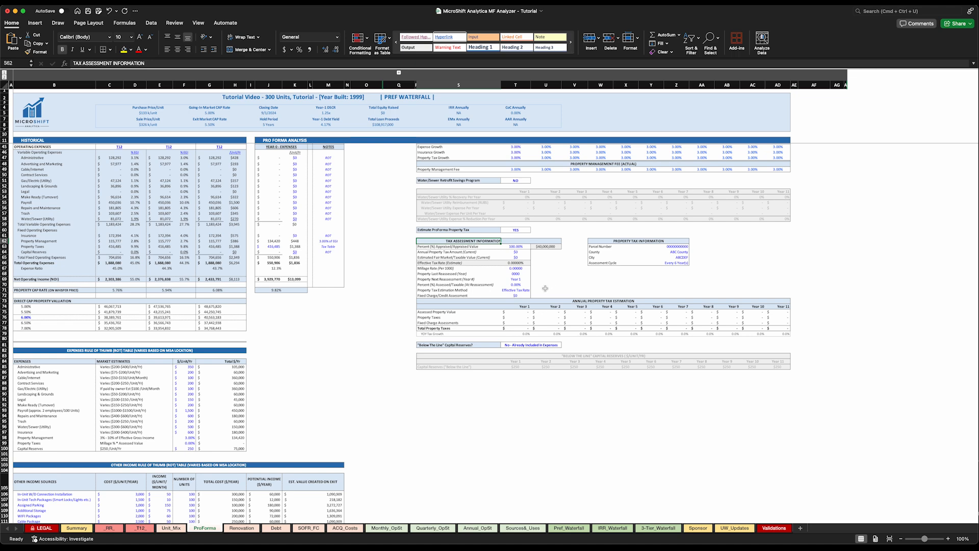
scroll(546, 287, "down", 3)
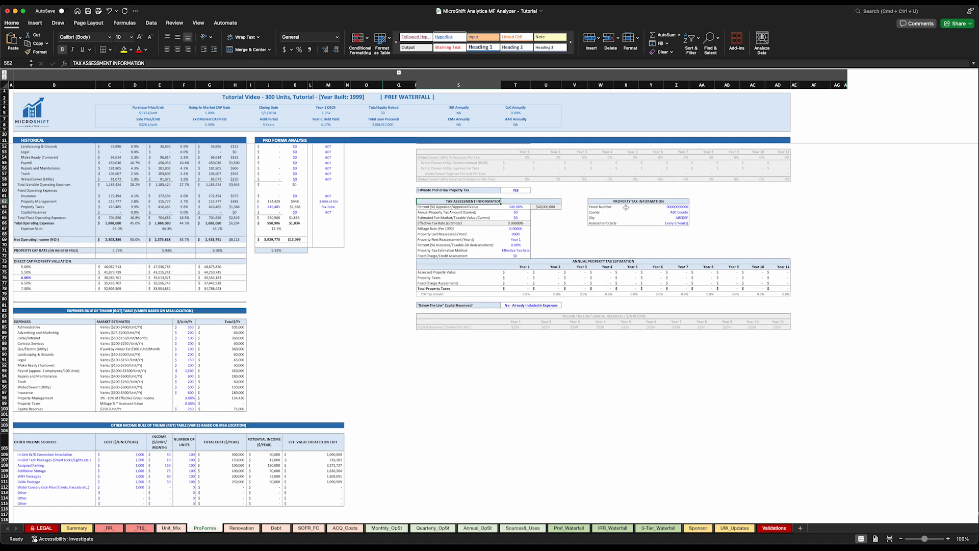
left_click(632, 203)
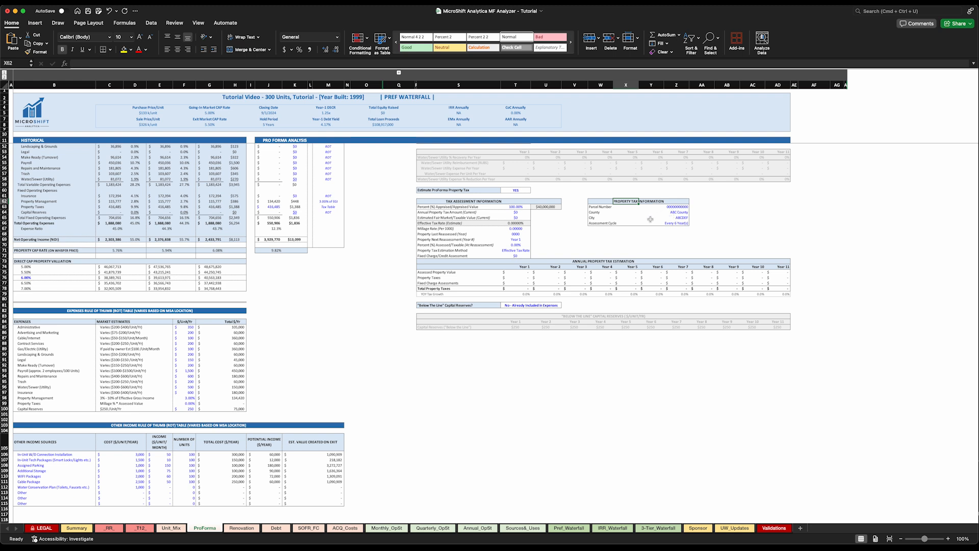
left_click(678, 223)
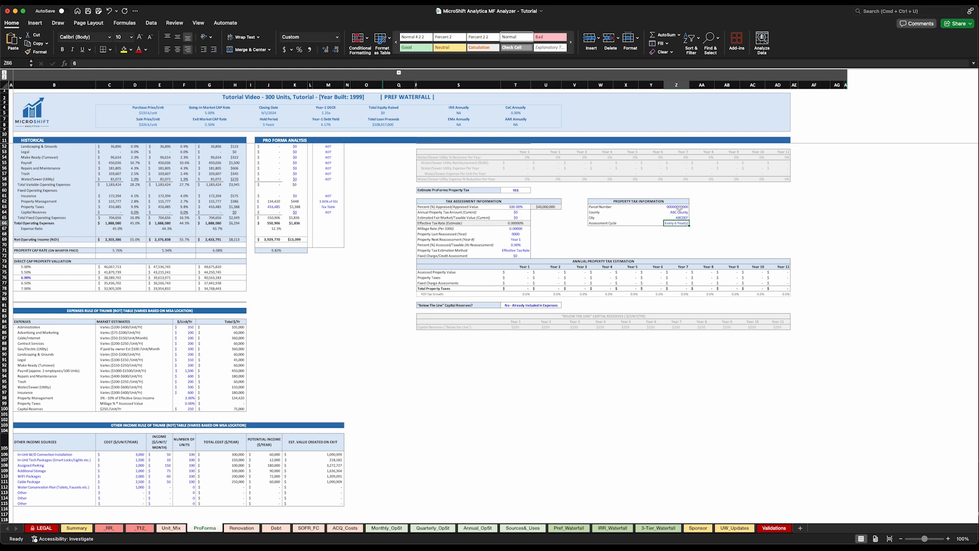
scroll(679, 210, "down", 2)
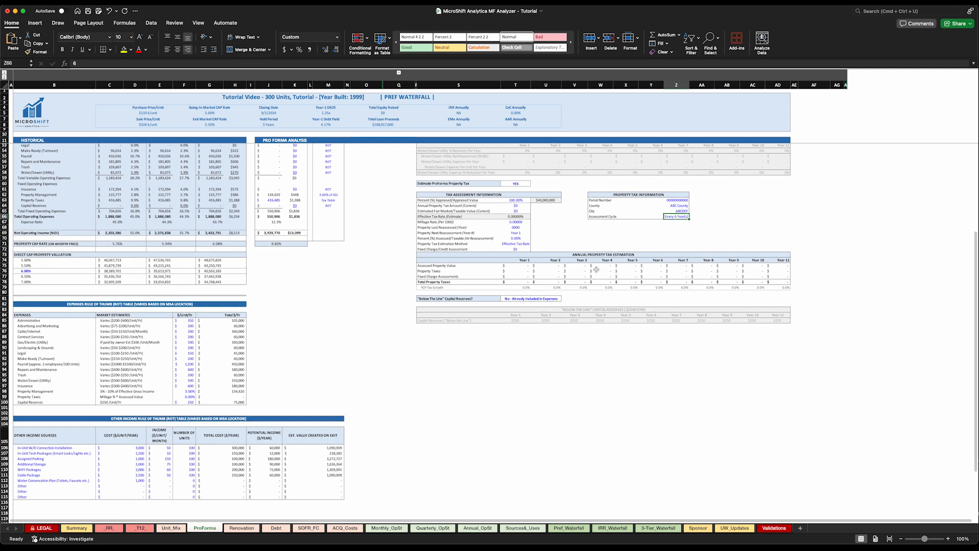
scroll(596, 270, "down", 5)
scroll(550, 264, "up", 2)
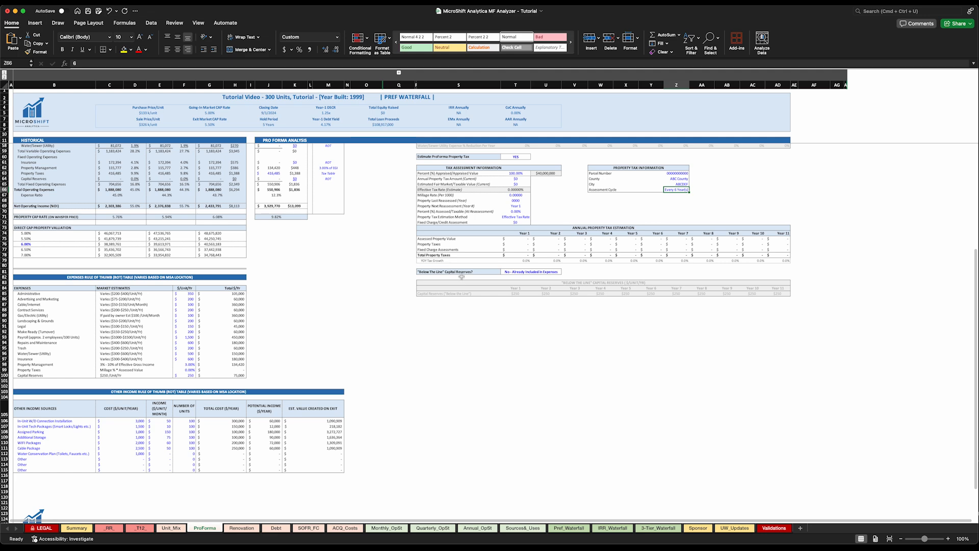
scroll(459, 280, "up", 5)
scroll(467, 277, "up", 2)
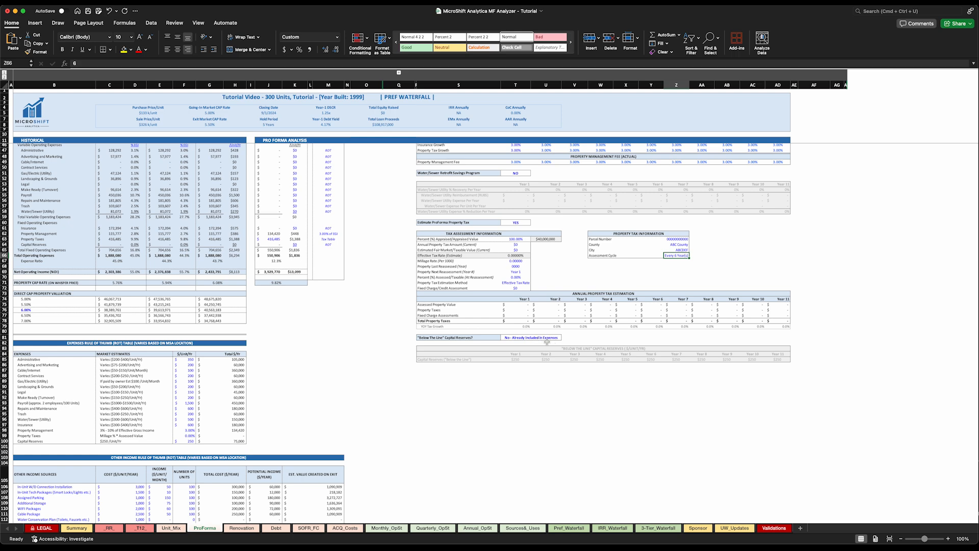
scroll(543, 339, "up", 3)
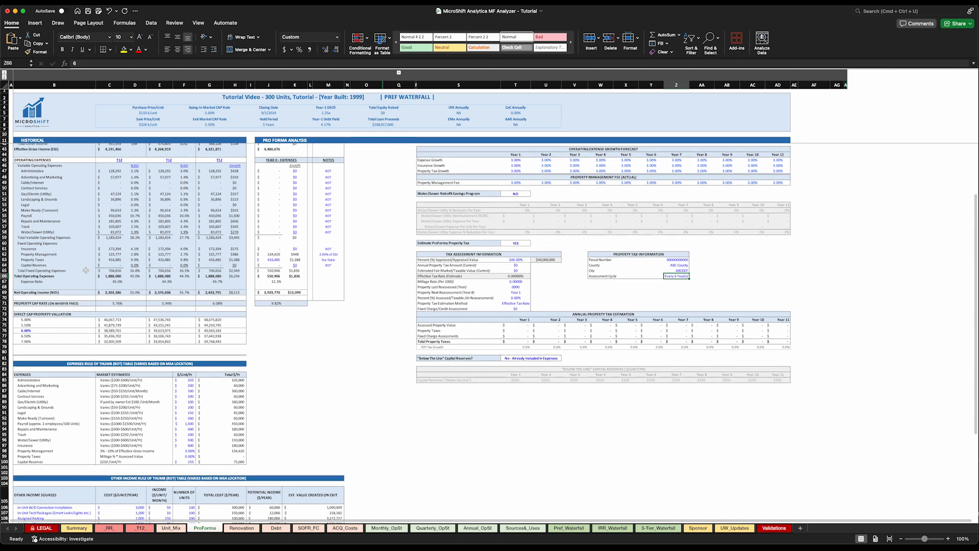
Check the pro forma Capital Reserves expense and set "Below The Line" Capital Reserves to Yes - Include CapReserv Below NOI.
left_click(278, 276)
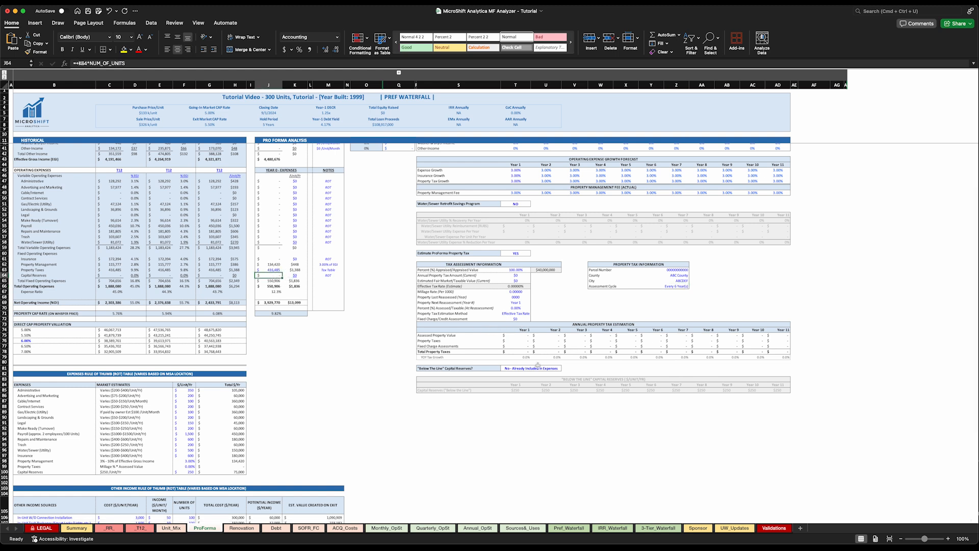
left_click(519, 368)
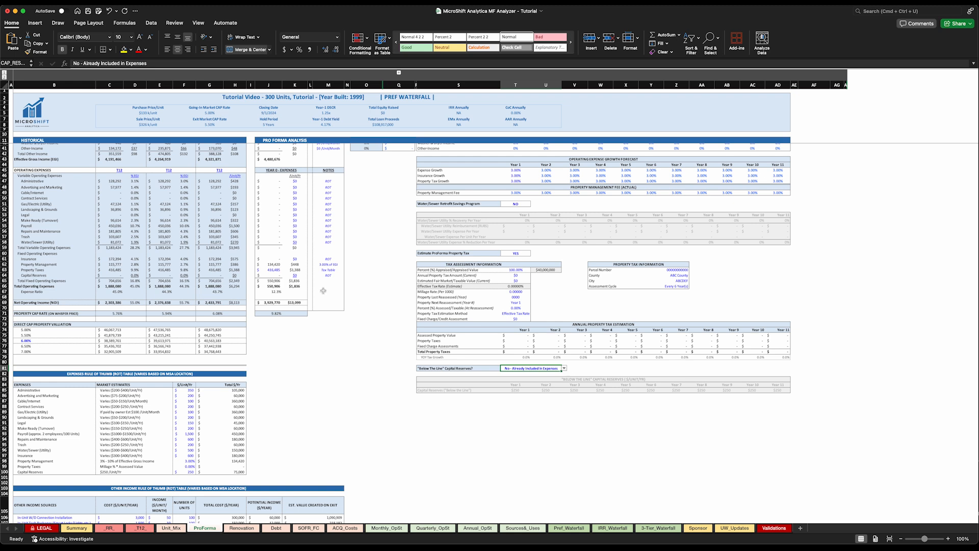
left_click(274, 275)
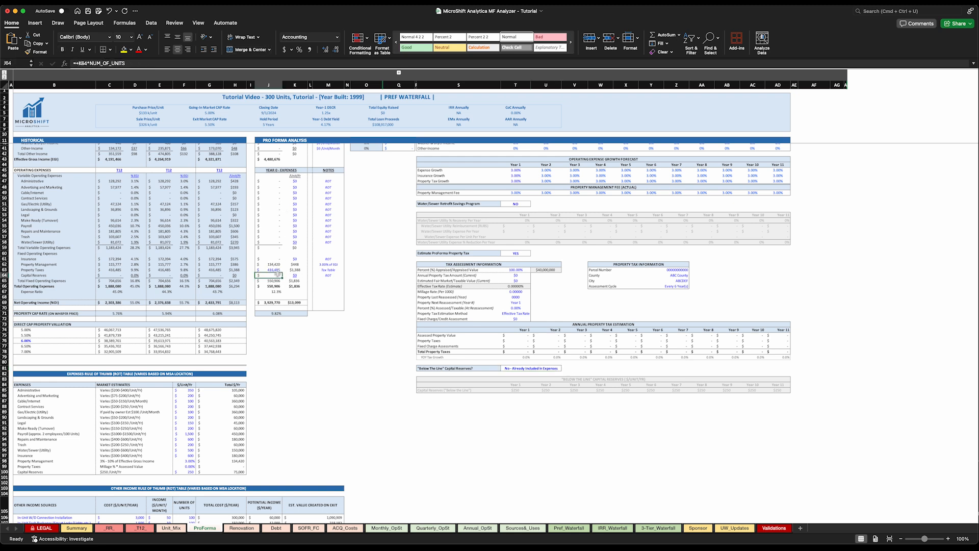
left_click(555, 369)
left_click(564, 368)
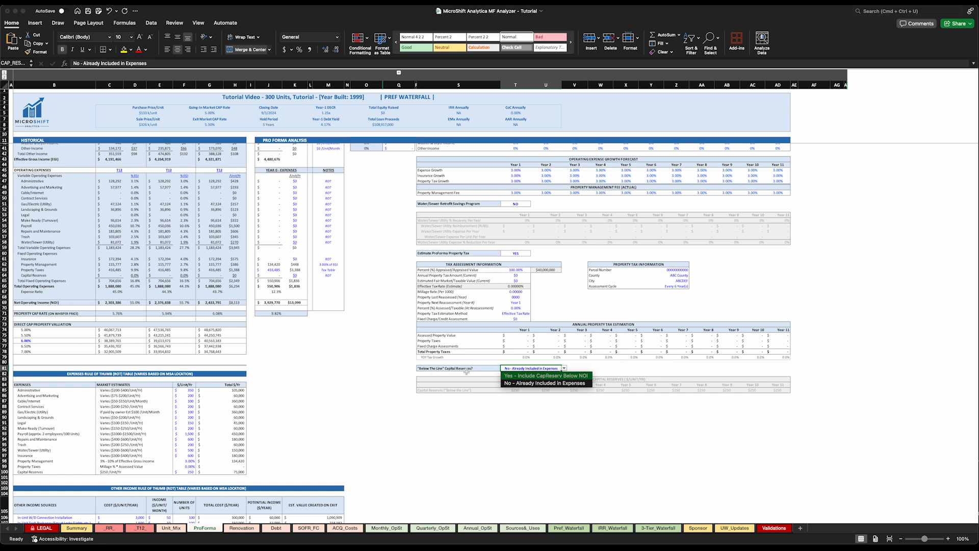
left_click(523, 377)
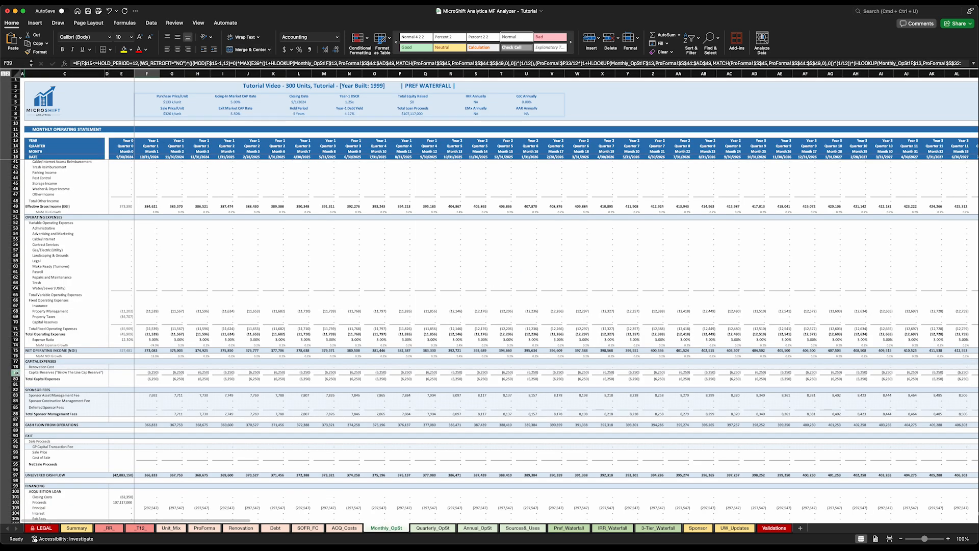
Compare the below-the-line Capital Reserves row with the Capital Reserves row under fixed operating expenses on the Monthly_OpSt sheet.
left_click(16, 372)
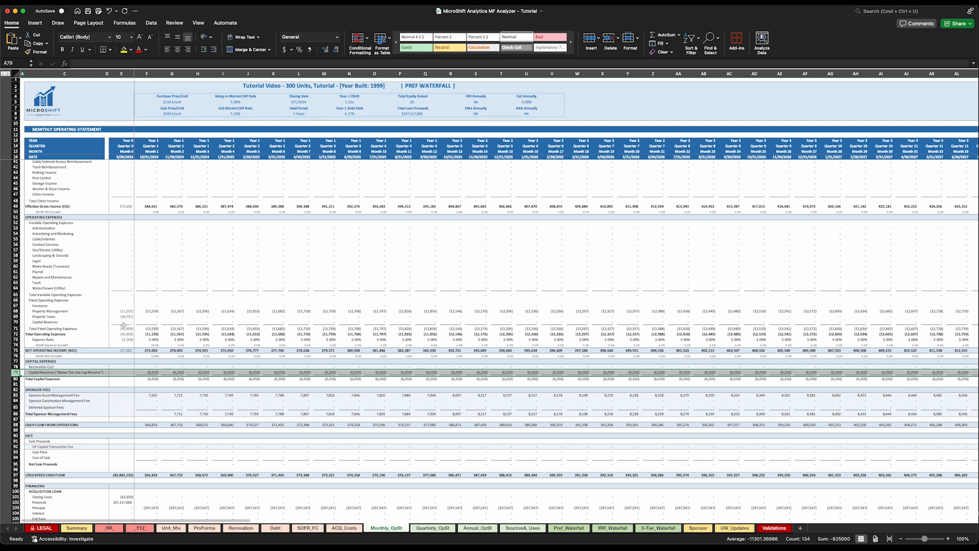
left_click(15, 322)
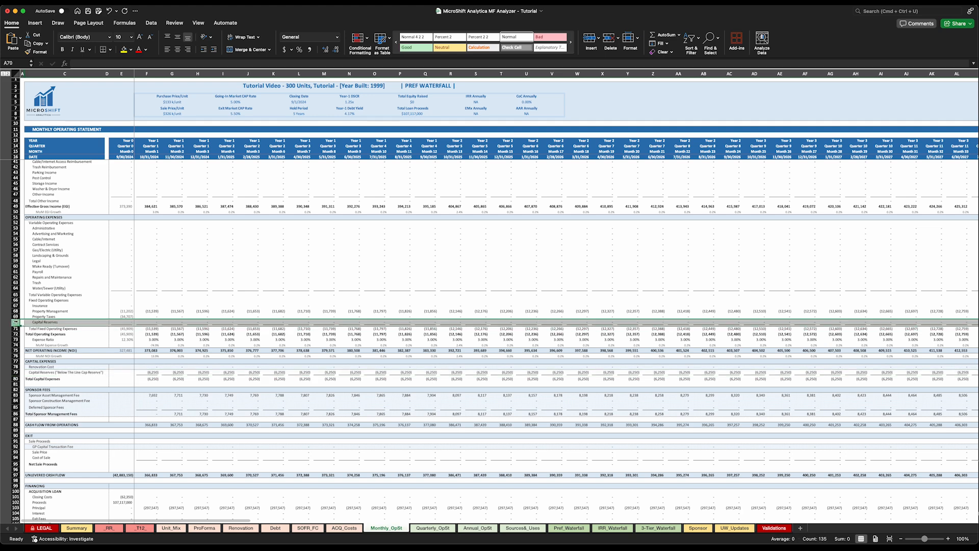
left_click(16, 372)
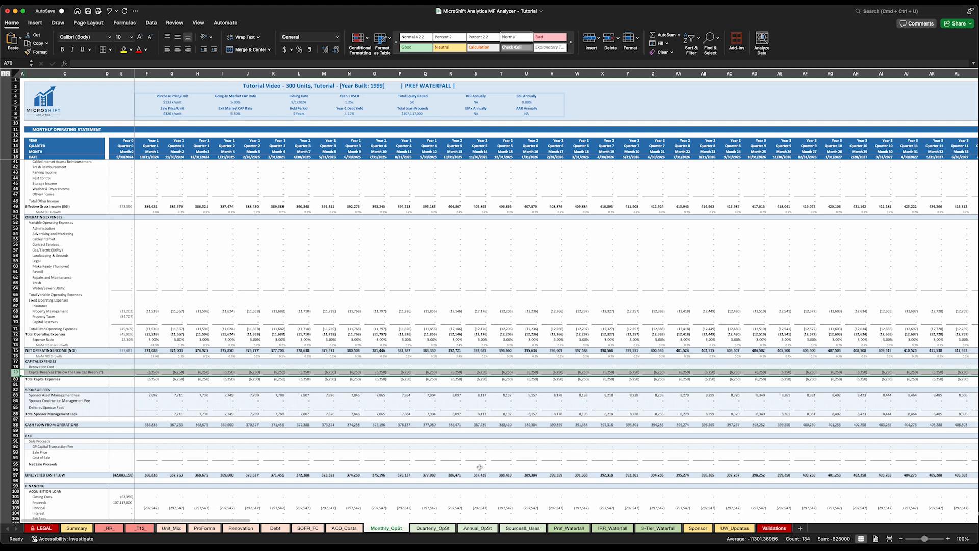
Set "Below The Line" Capital Reserves on the ProForma sheet back to No - Already Included in Expenses and reopen the Monthly_OpSt sheet.
left_click(204, 527)
left_click(564, 368)
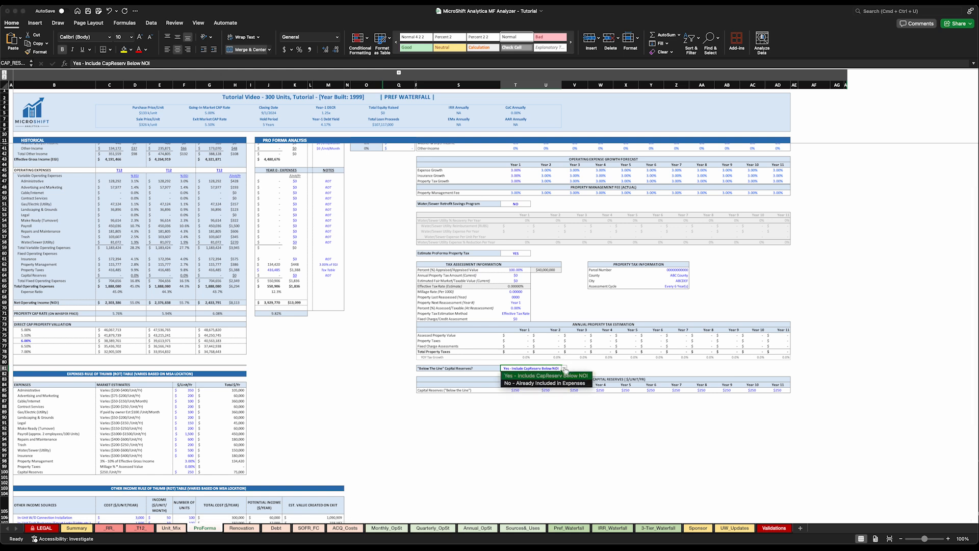
left_click(531, 383)
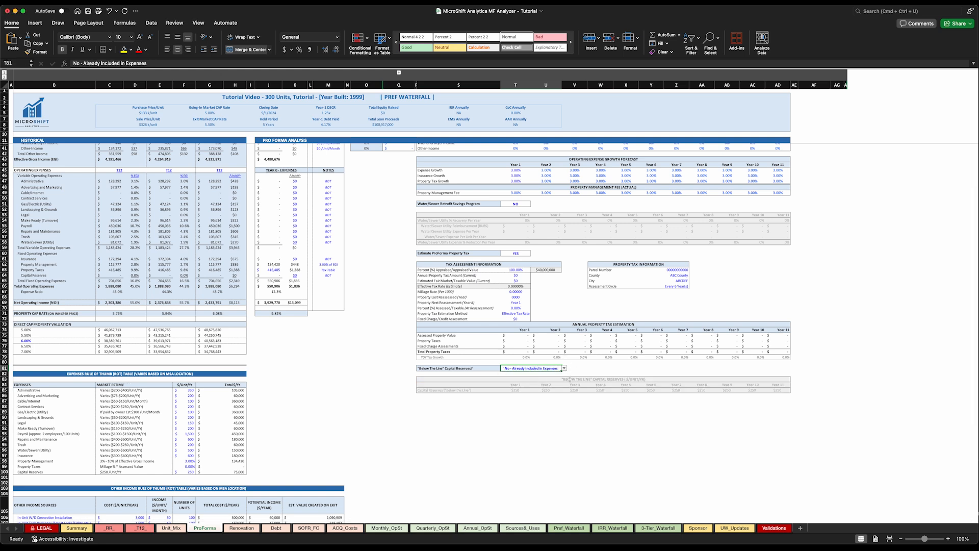
left_click(385, 528)
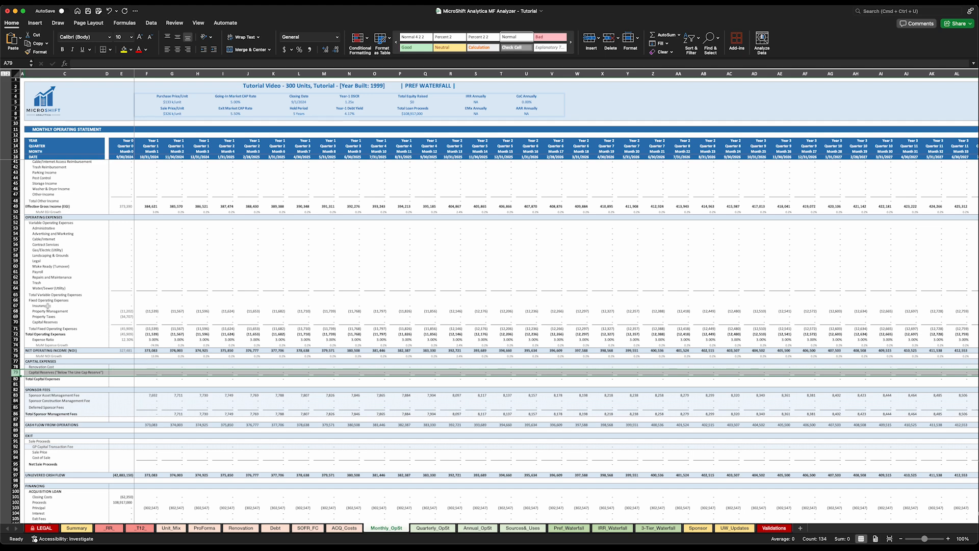
Check the Capital Reserves row under fixed operating expenses on Monthly_OpSt and the matching Year 0 expense on the ProForma sheet.
left_click(15, 322)
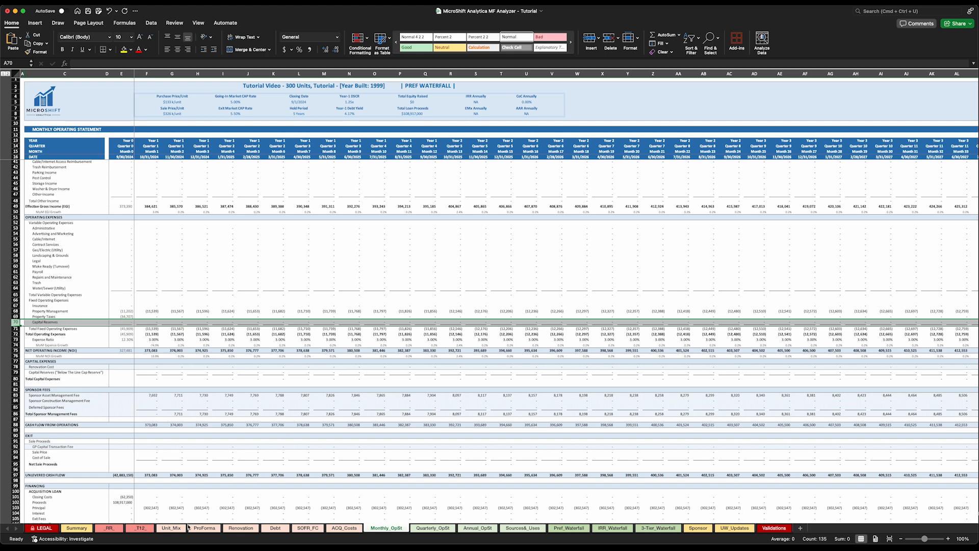
left_click(204, 528)
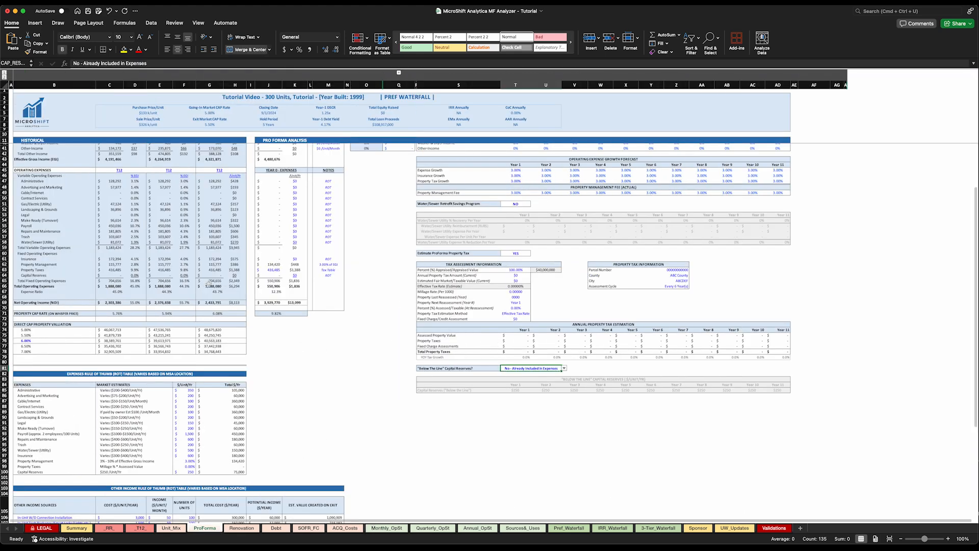
left_click(274, 276)
Review the Expenses Rule of Thumb table's market estimates and $/Unit/Yr inputs, and the Other Income Rule of Thumb table.
scroll(275, 278, "down", 5)
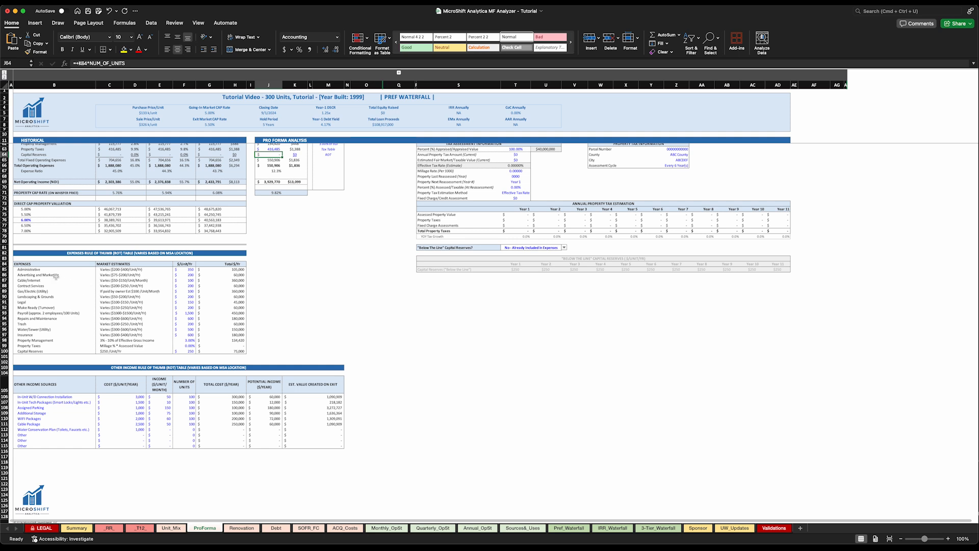
left_click(190, 269)
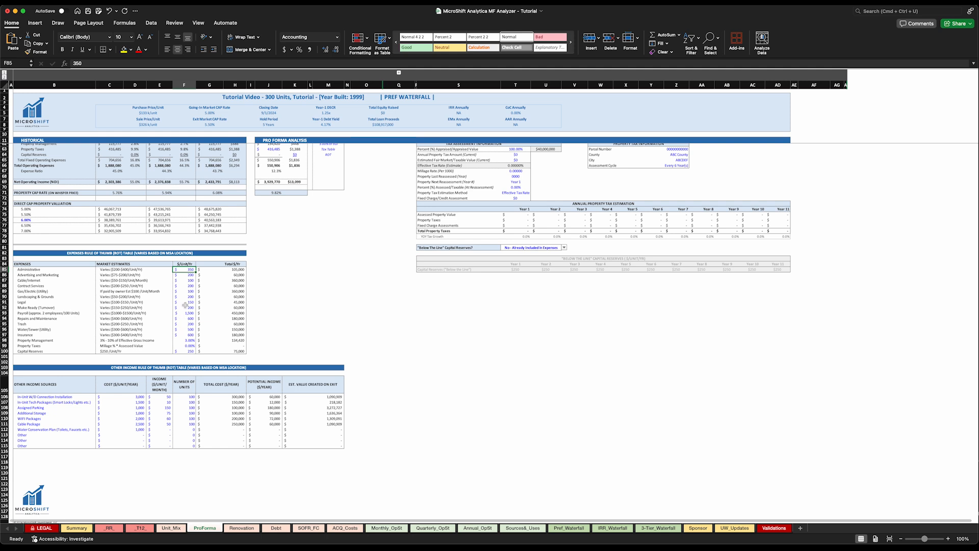
scroll(185, 305, "up", 2)
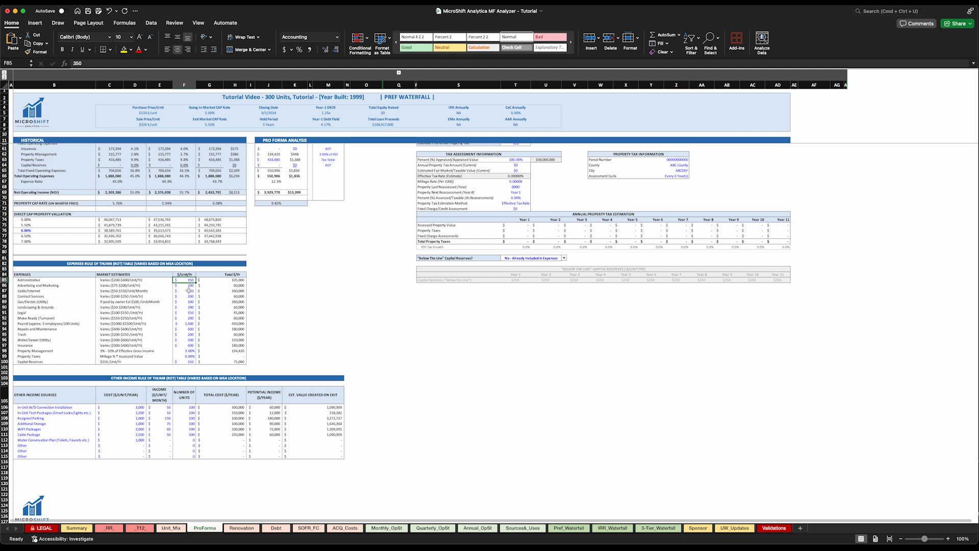
scroll(188, 319, "down", 5)
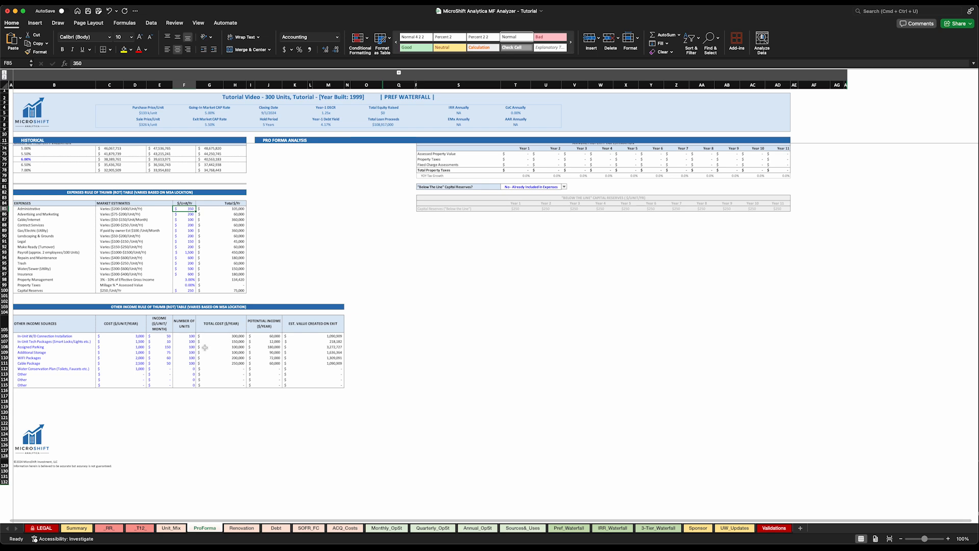
scroll(218, 347, "up", 10)
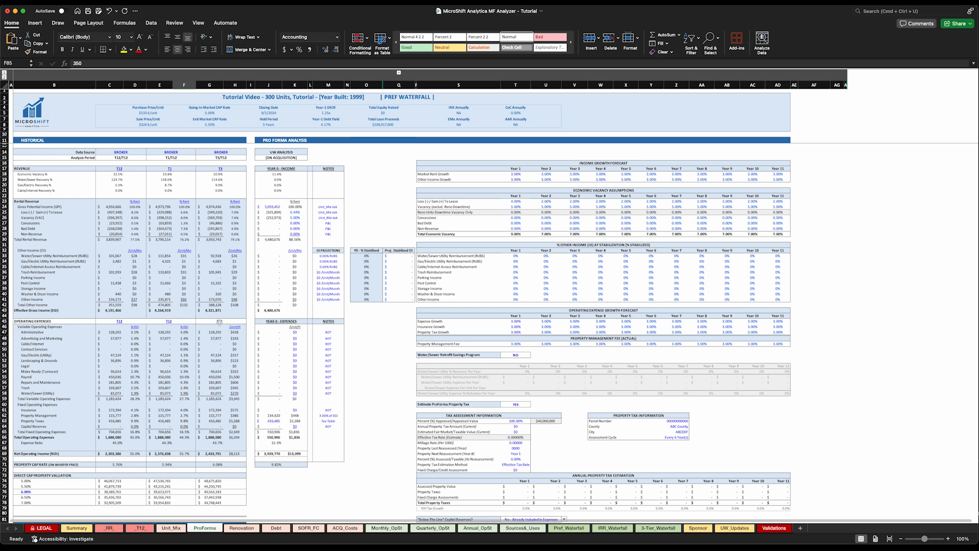
Compare the Year 0 Gross Potential Income with its historical figures and trace it to the market rents on the Unit_Mix sheet.
left_click(293, 206)
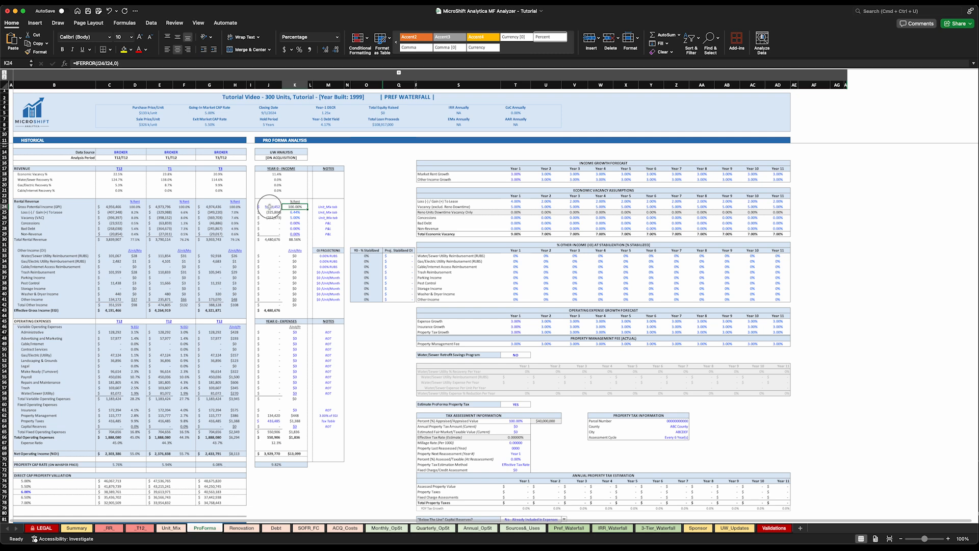
left_click(282, 207)
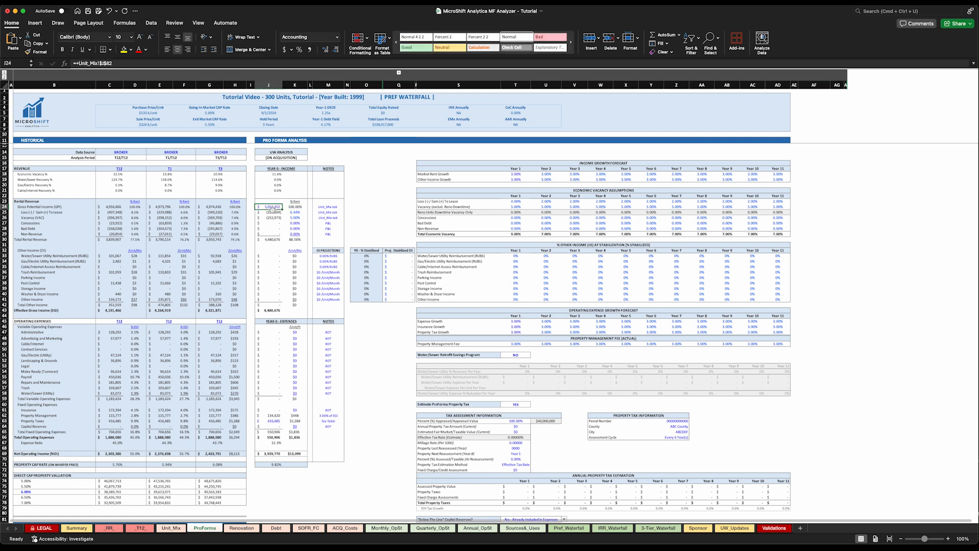
left_click_drag(218, 208, 104, 208)
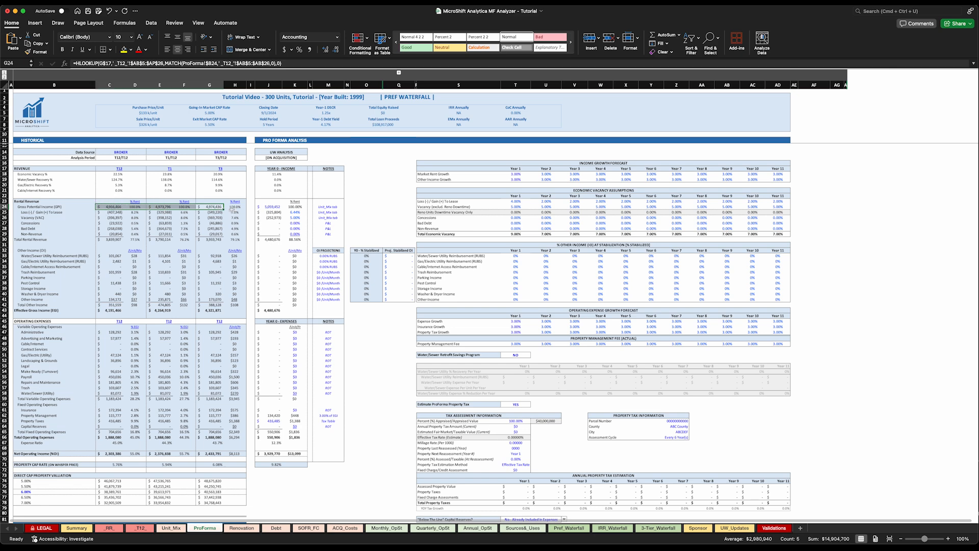
left_click(273, 207)
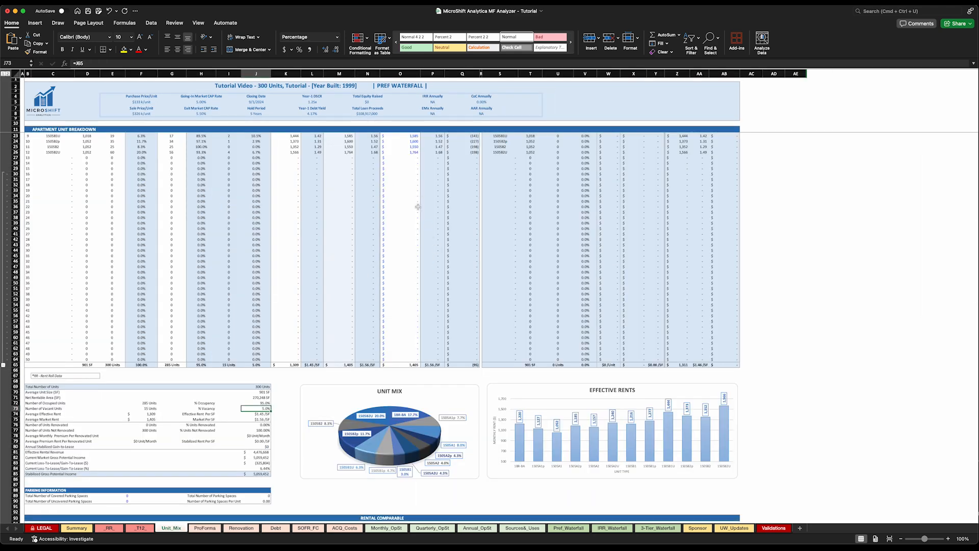
scroll(418, 206, "up", 4)
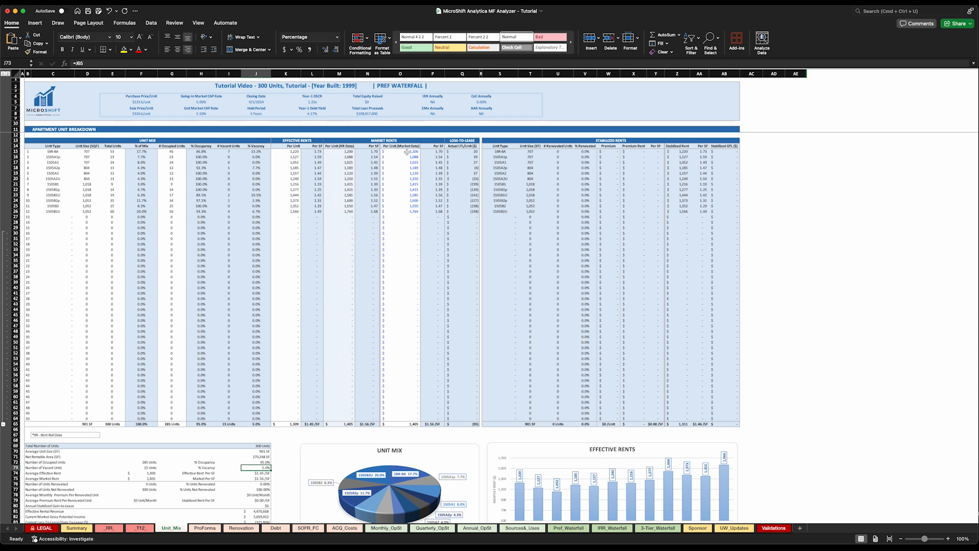
key("ctrl+Page_Down")
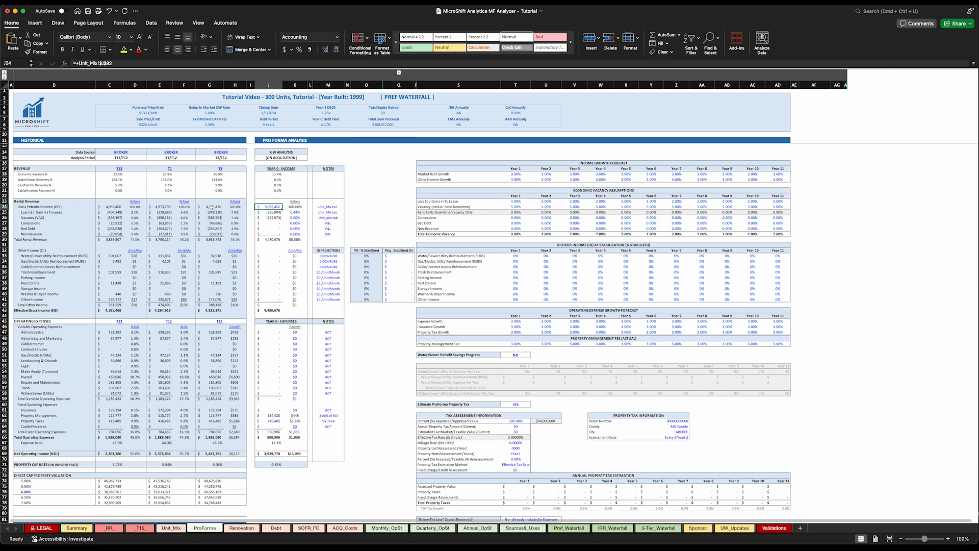
Set the Year 0 Loss / Gain to Lease to 6.5% on the ProForma sheet and check the Unit_Mix source notes.
left_click(294, 213)
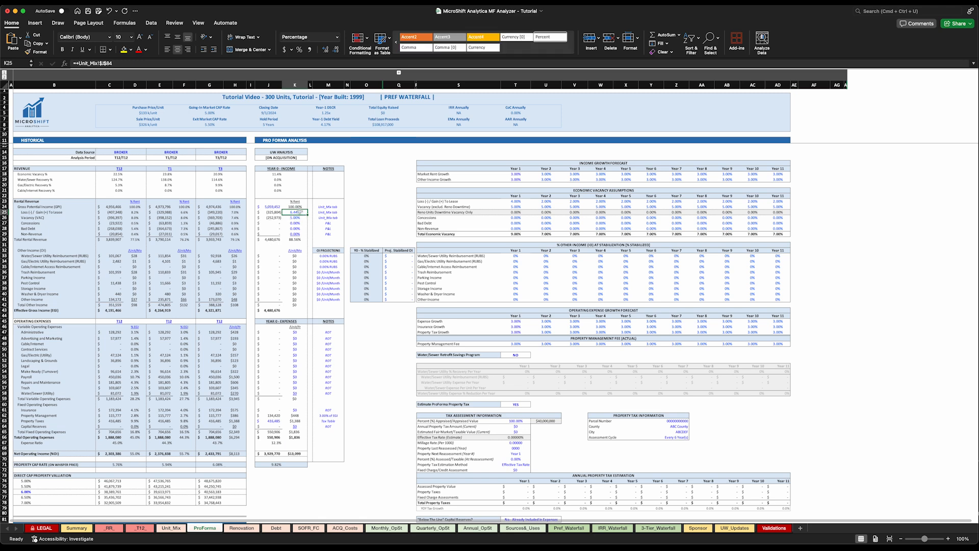
type("6.")
key("Return")
left_click(328, 212)
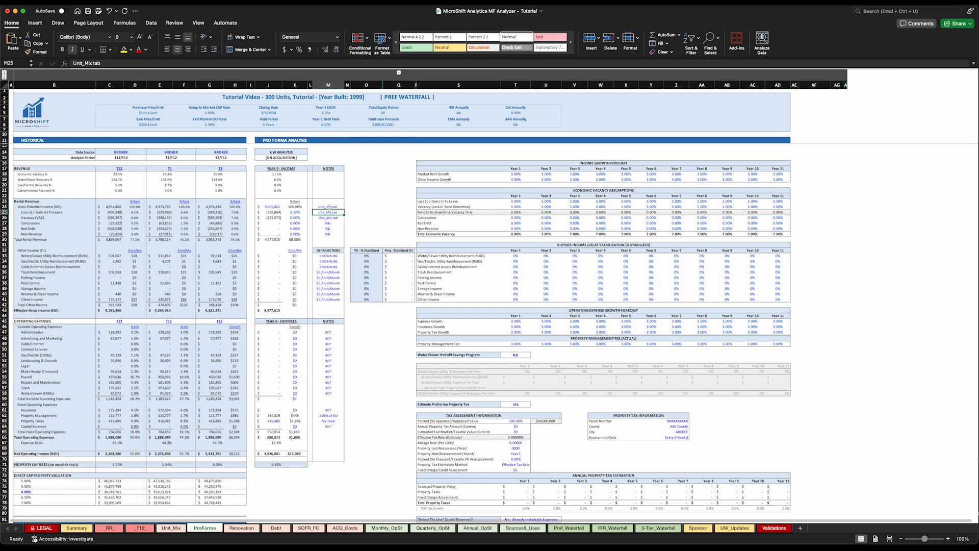
left_click_drag(327, 212, 326, 207)
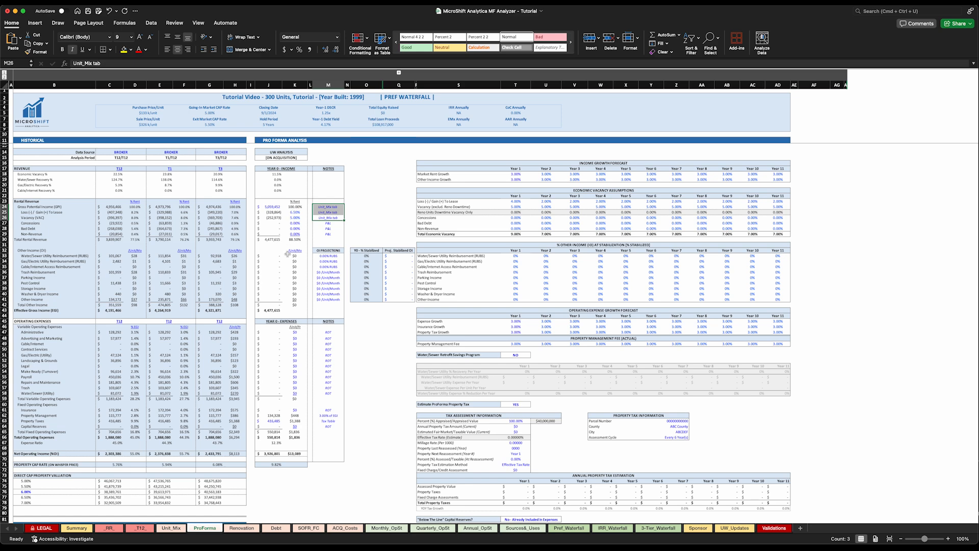
Set the Year 0 Concessions to 1%, Bad Debt to 5% and Non-Revenue to 0.5%, using the historical percentages as reference.
left_click(296, 223)
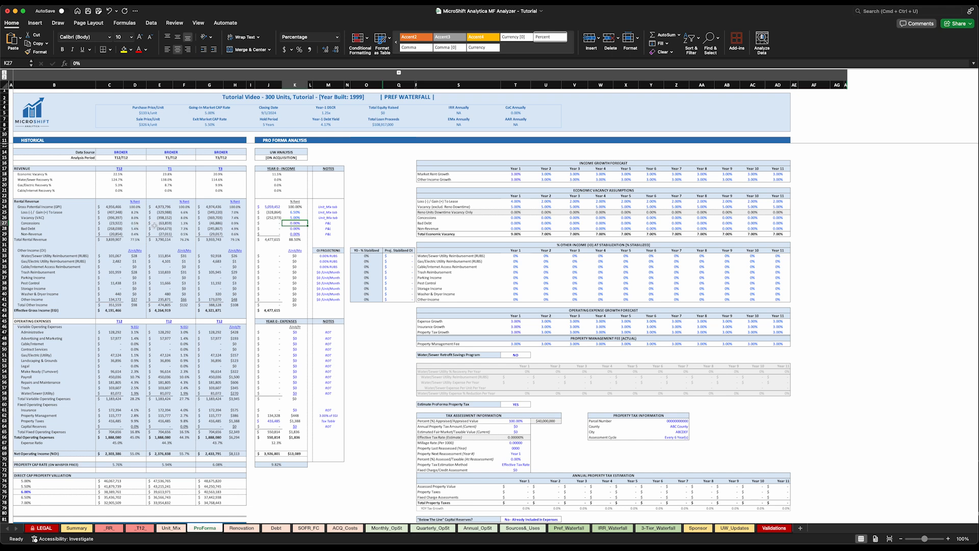
left_click(185, 225)
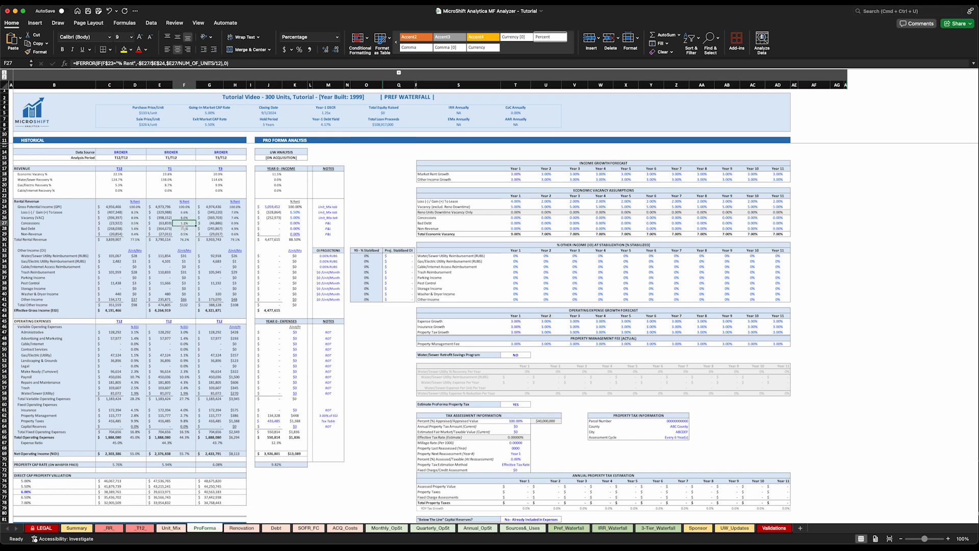
left_click(289, 226)
type("1")
key("Return")
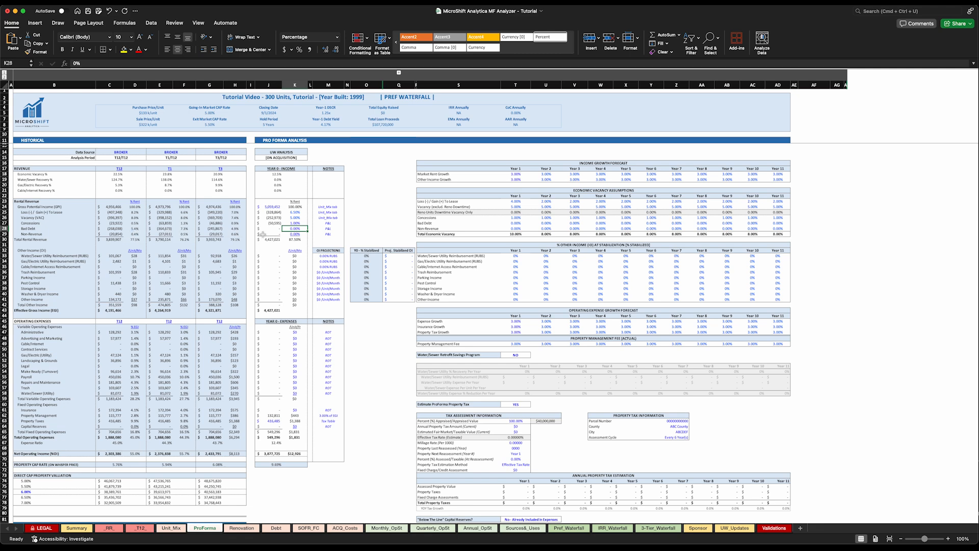
type("5")
key("Return")
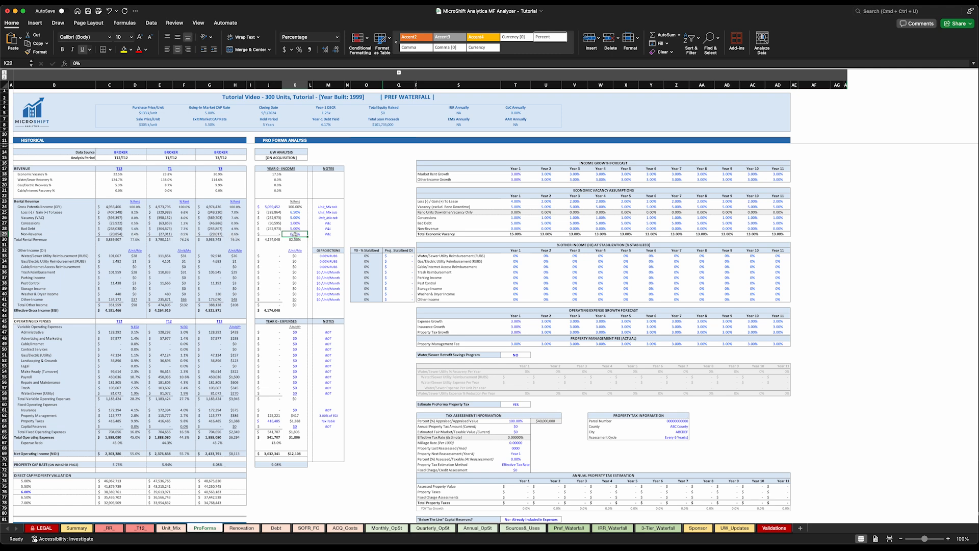
type("0.5")
key("Return")
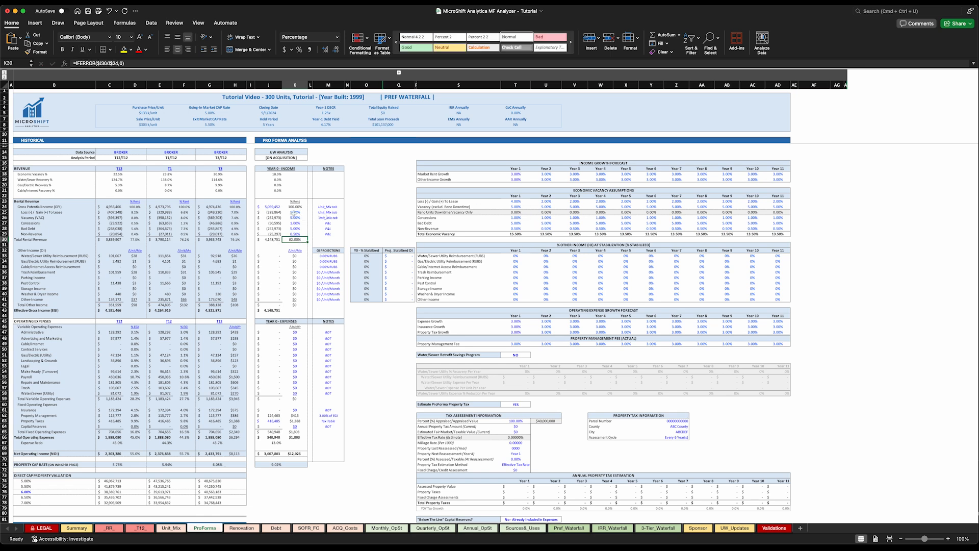
Check the Year 1 Economic Vacancy Assumptions against the Year 0 rental revenue deductions, including Loss / Gain to Lease.
left_click(515, 228)
left_click_drag(516, 225, 519, 218)
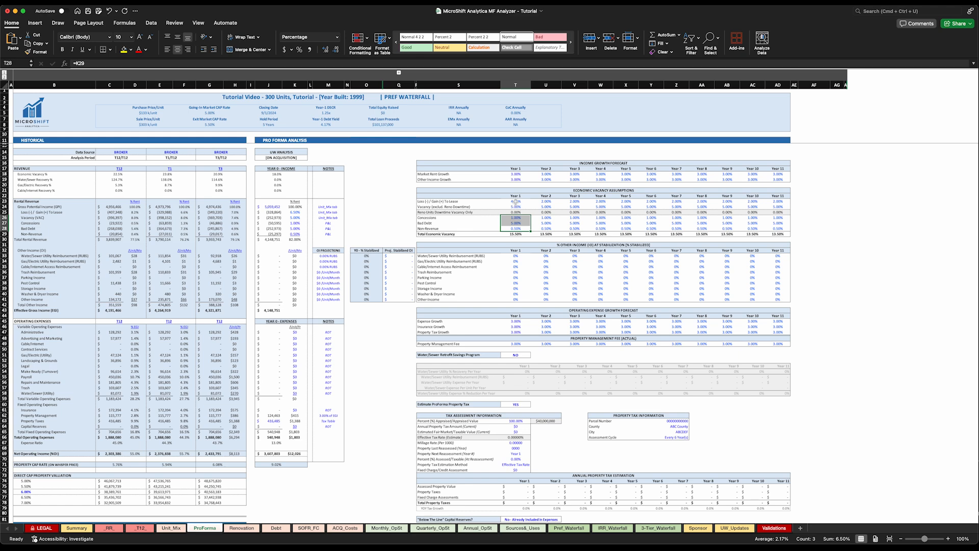
left_click(516, 201)
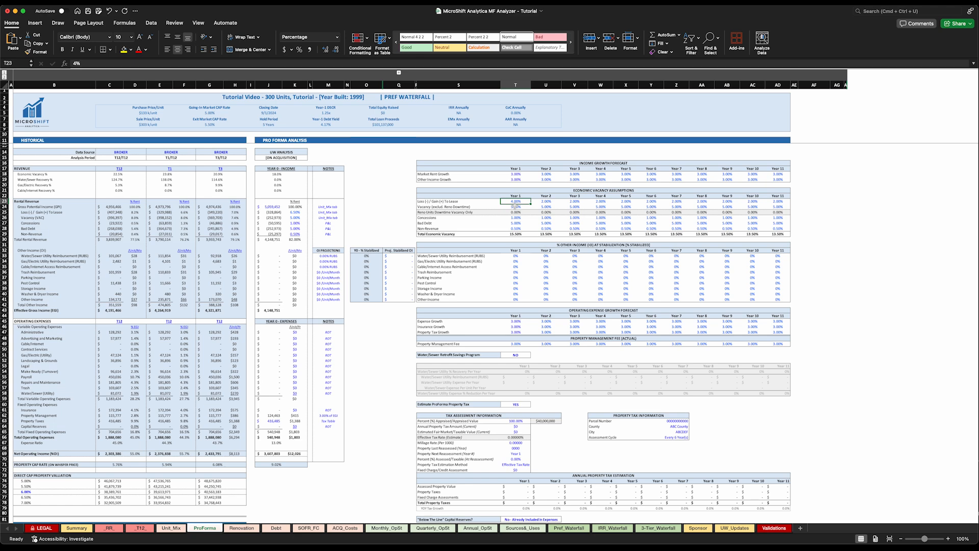
left_click(293, 212)
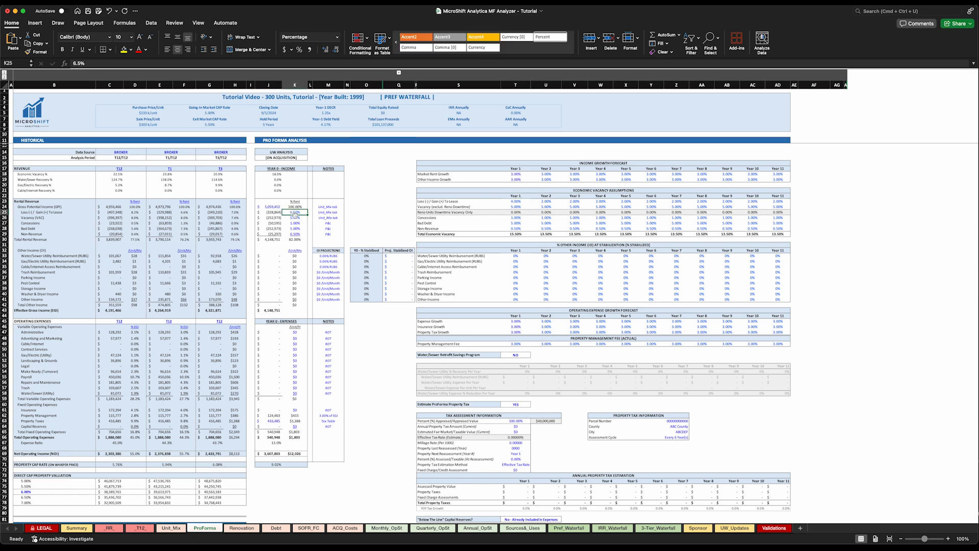
Examine the historical Water/Sewer Recovery % as the basis for the Water/Sewer Utility Reimbursement projection.
scroll(306, 232, "down", 2)
left_click(328, 237)
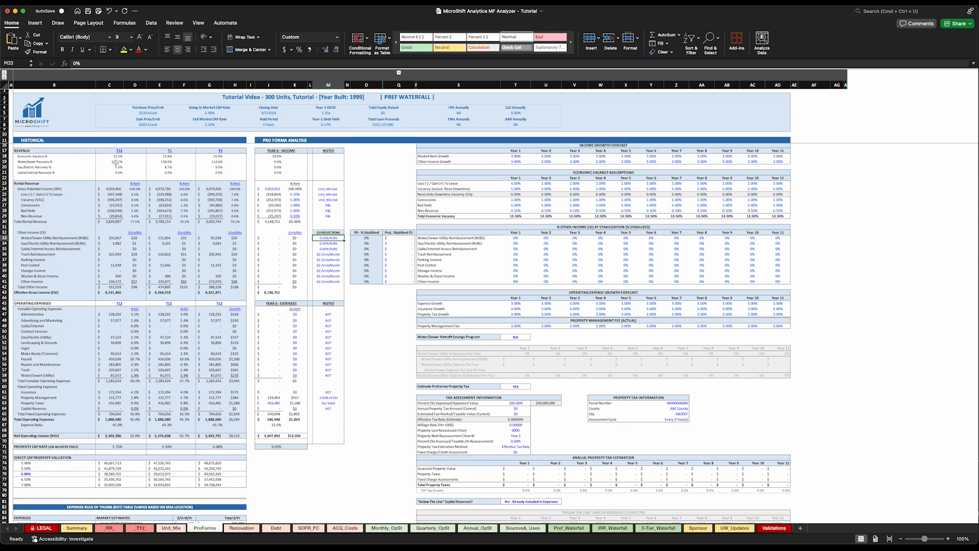
scroll(116, 162, "down", 1)
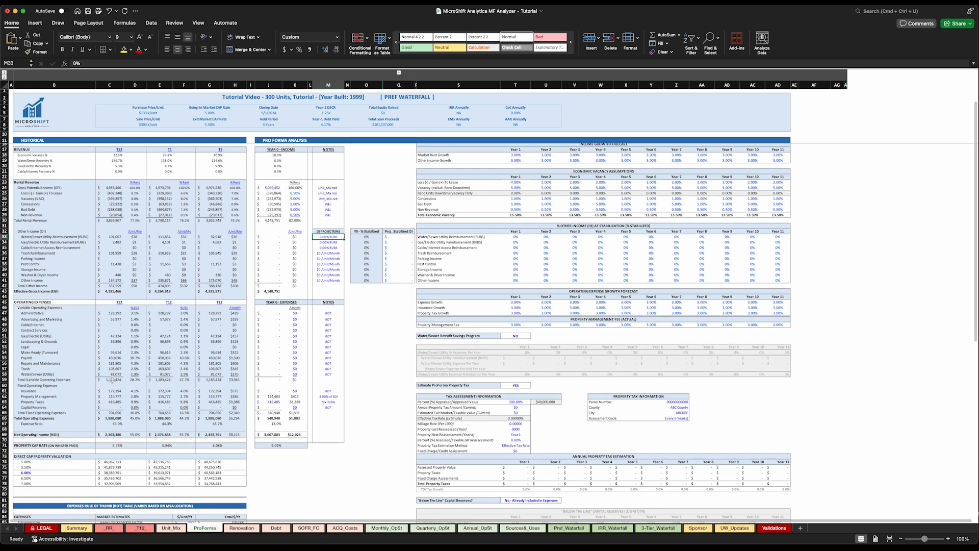
left_click(117, 161)
left_click(82, 162)
left_click_drag(82, 162, 115, 161)
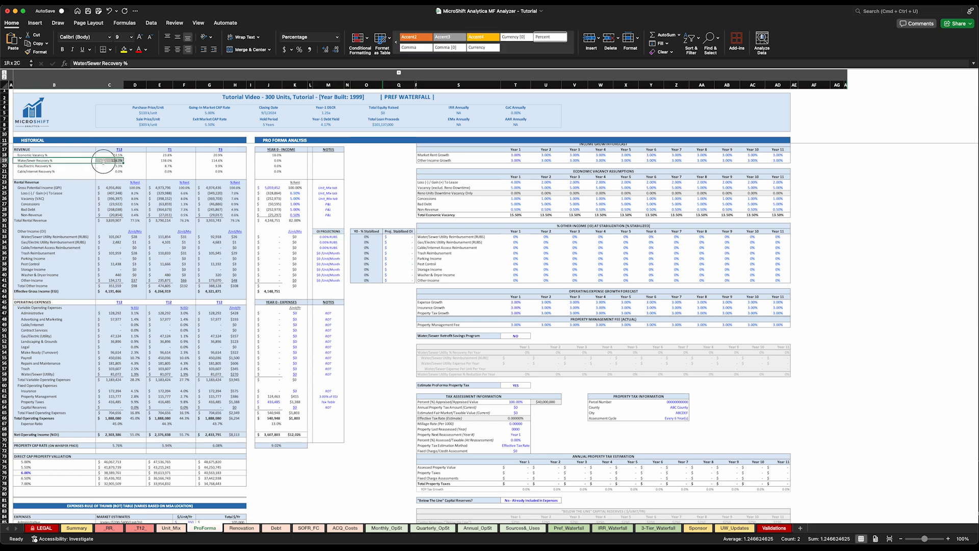
Set the Water/Sewer Utility Reimbursement projection to 90% RUBS.
left_click(331, 238)
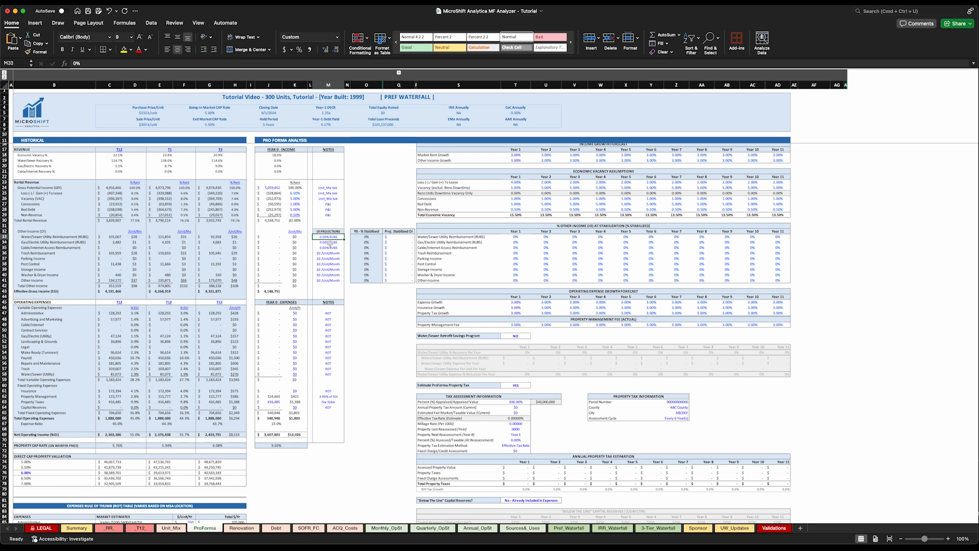
scroll(330, 244, "down", 1)
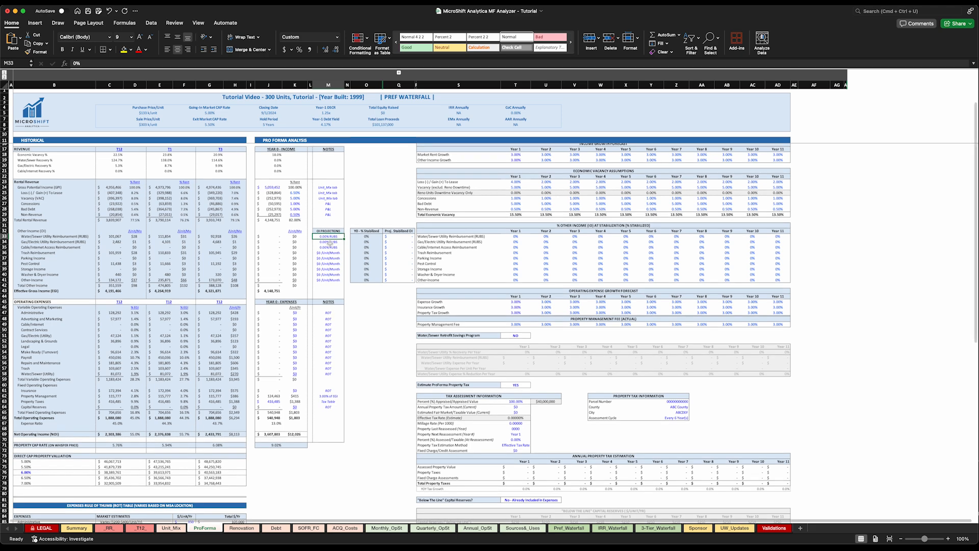
type("90")
key("Return")
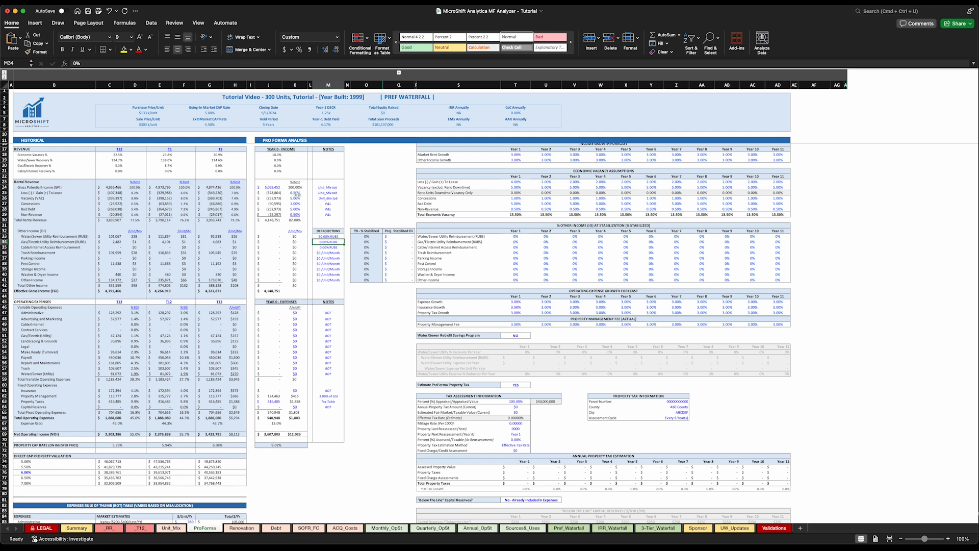
Set the RUBS projections to 5.3% for Gas/Electric Utility Reimbursement and 0% for Cable/Internet Access Reimbursement.
left_click(335, 237)
key("Down")
type("5.3")
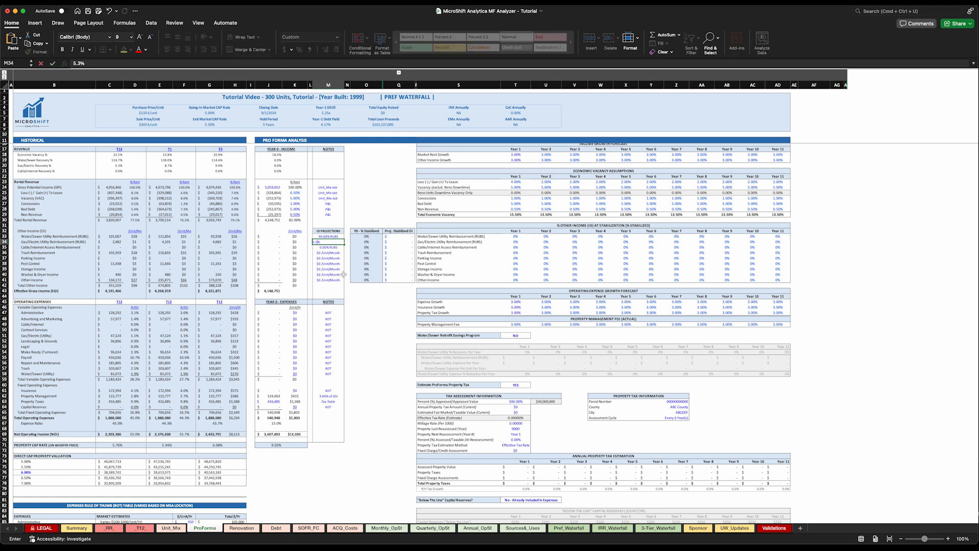
key("Return")
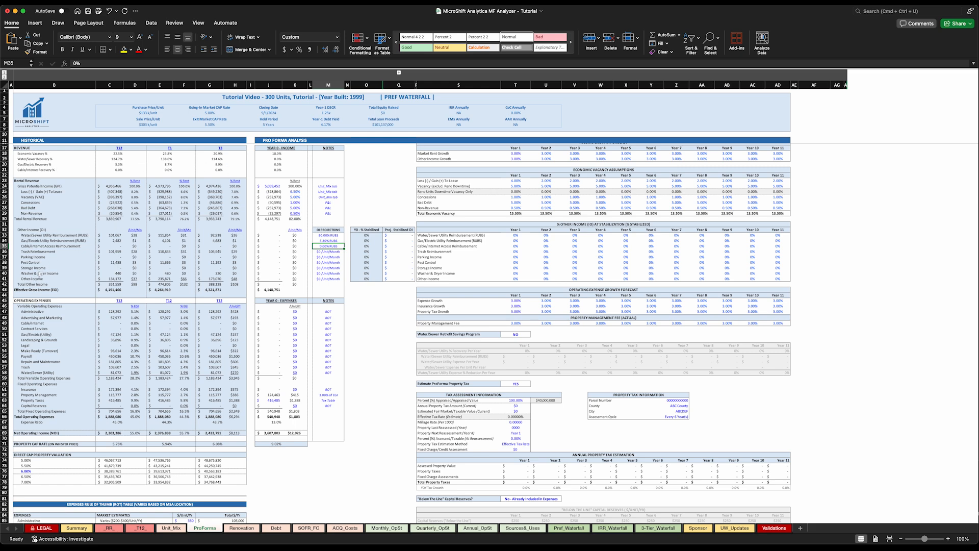
type("0")
key("Return")
Set the other income projections to $29 per unit per month for Trash Reimbursement and $3 for Pest Control.
type("29")
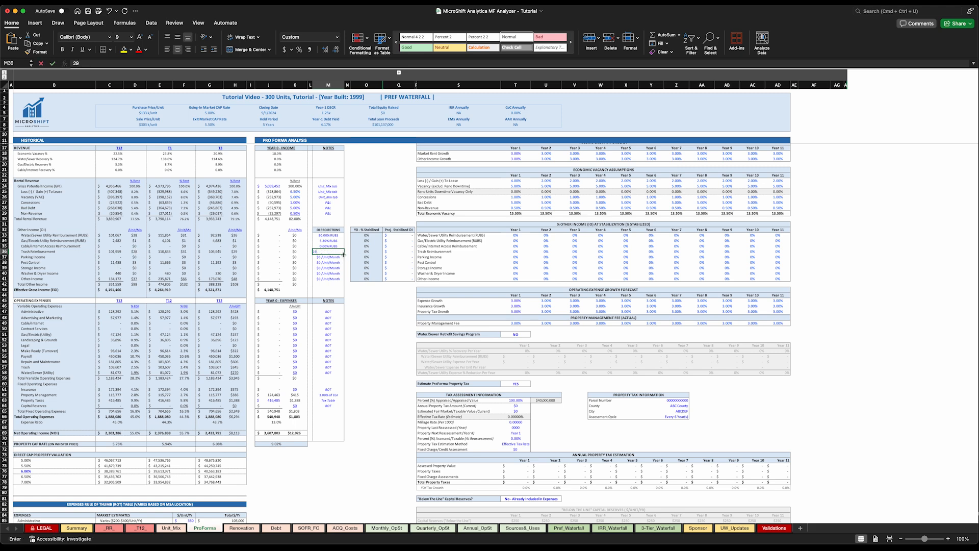
key("Return")
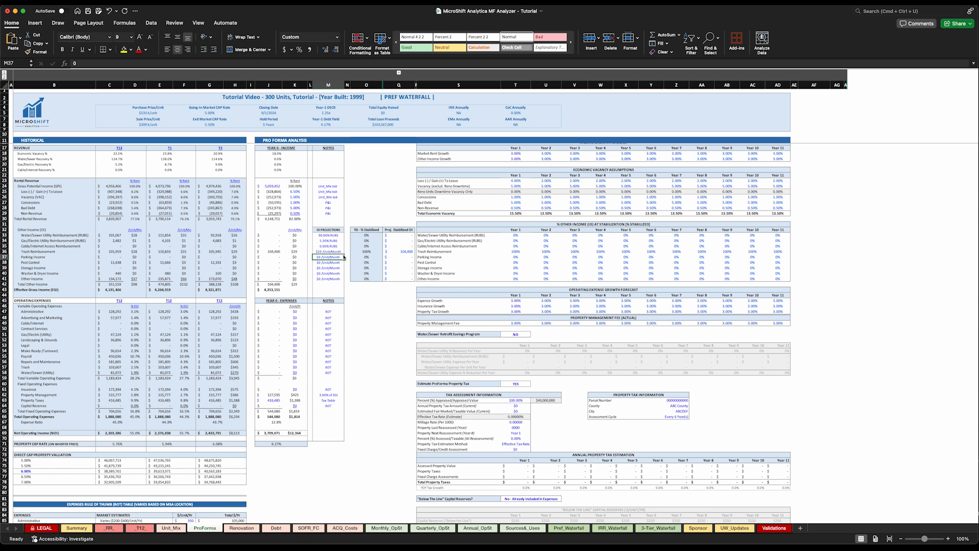
key("Return")
key("Return")
left_click(330, 262)
type("3")
key("Return")
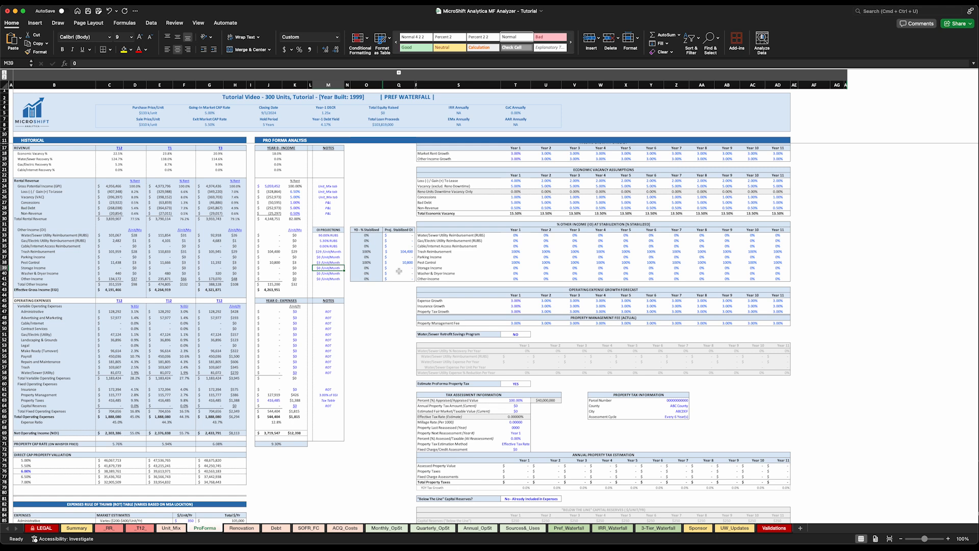
Review the historical Washer & Dryer and Other Income figures, and set the Other Income projection to $48 per unit per month.
key("Down")
left_click(220, 274)
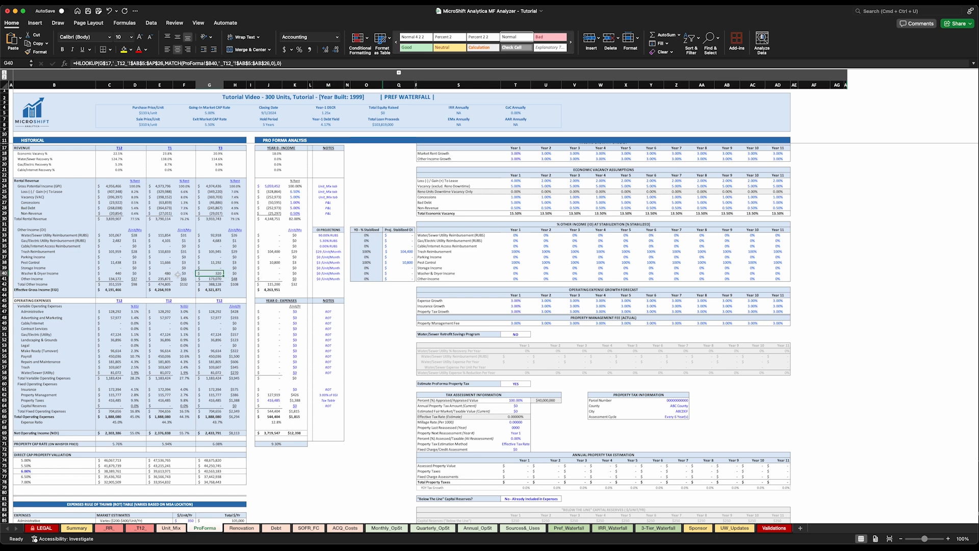
left_click(336, 274)
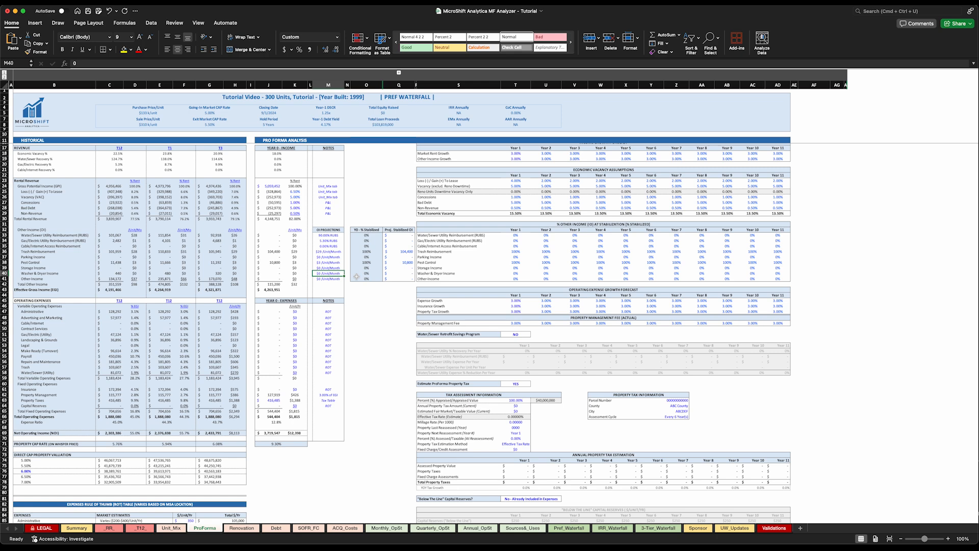
left_click(342, 277)
mouse_move(229, 279)
left_mouse_down()
mouse_move(133, 279)
mouse_move(231, 280)
left_mouse_up()
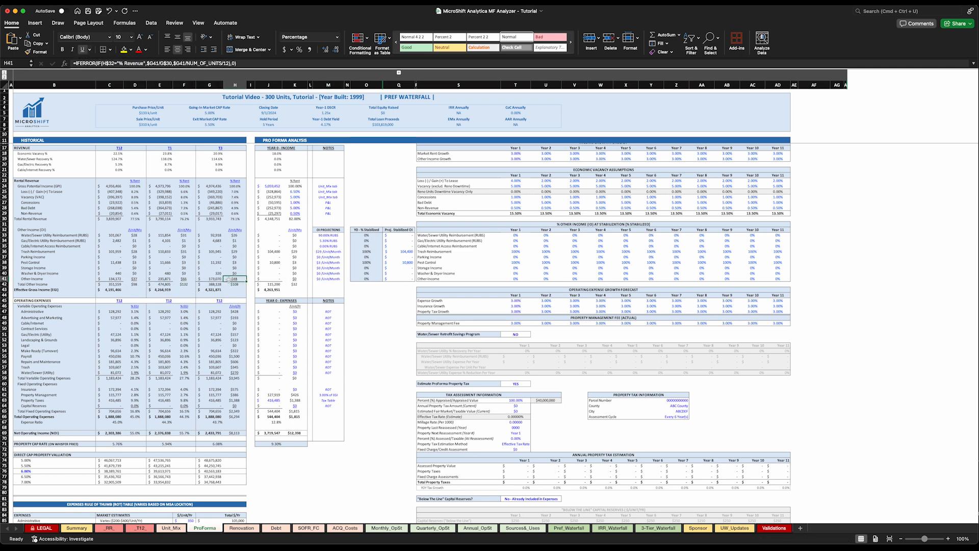
left_click(187, 279)
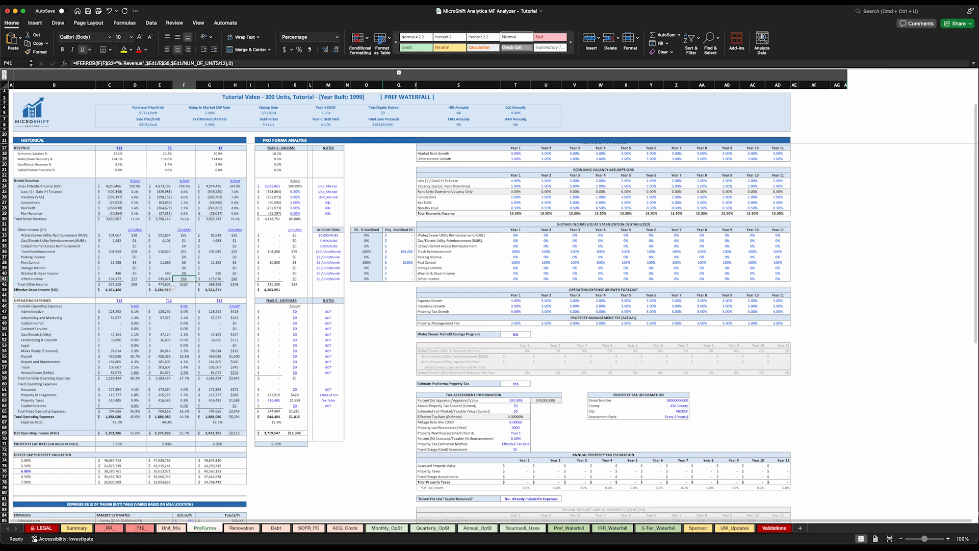
left_click(326, 278)
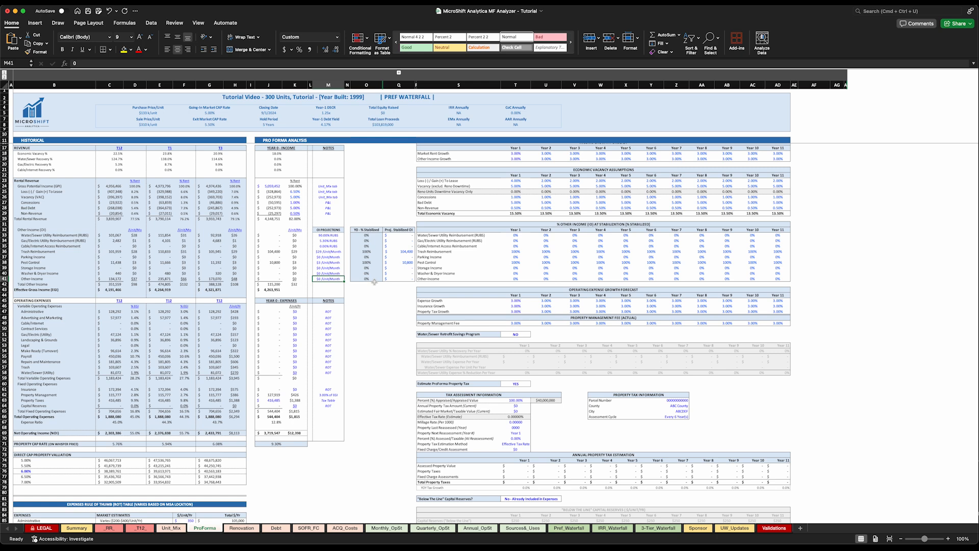
type("48")
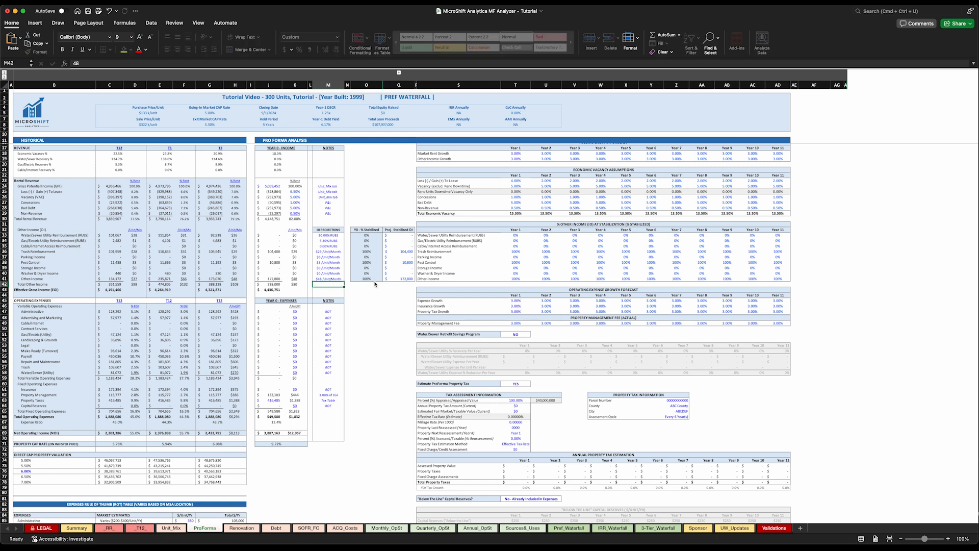
key("Return")
Examine the Expenses Rule of Thumb table alongside the historical operating expenses as the basis for the Year 0 expenses.
scroll(275, 325, "down", 1)
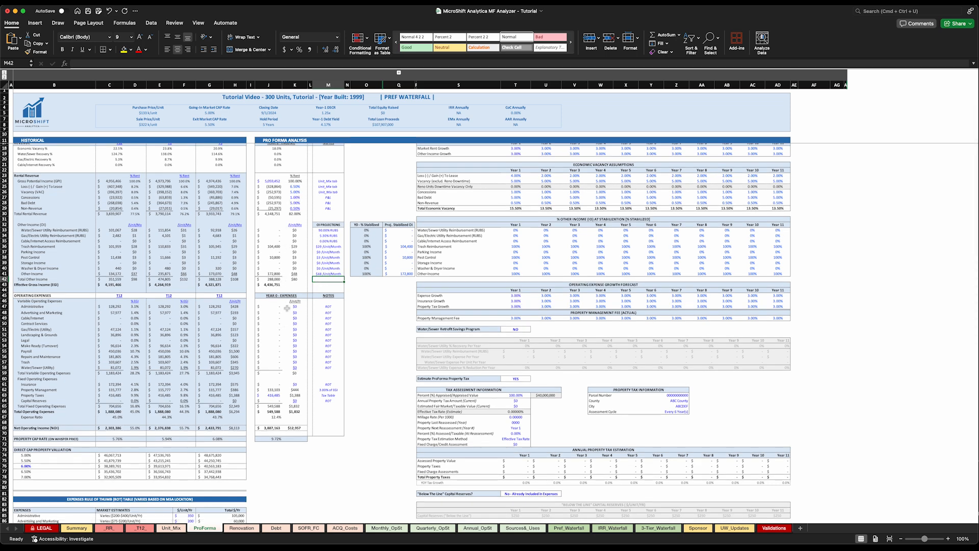
scroll(291, 308, "down", 2)
scroll(291, 308, "down", 2)
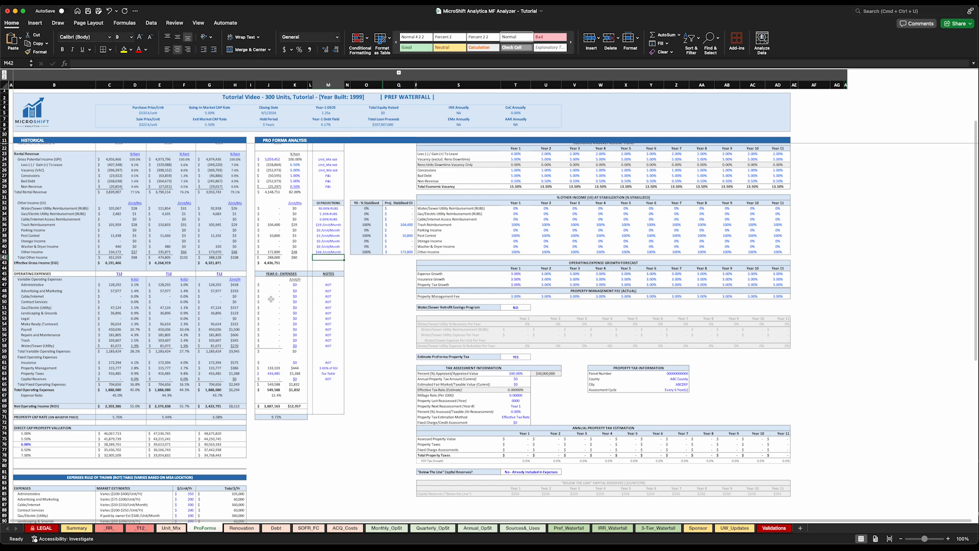
left_click(295, 285)
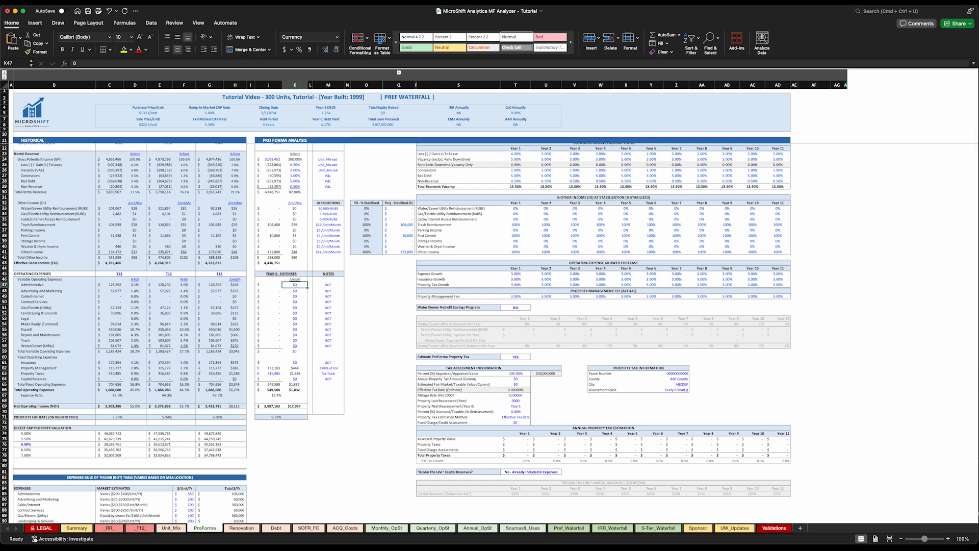
scroll(194, 371, "down", 15)
scroll(193, 372, "up", 6)
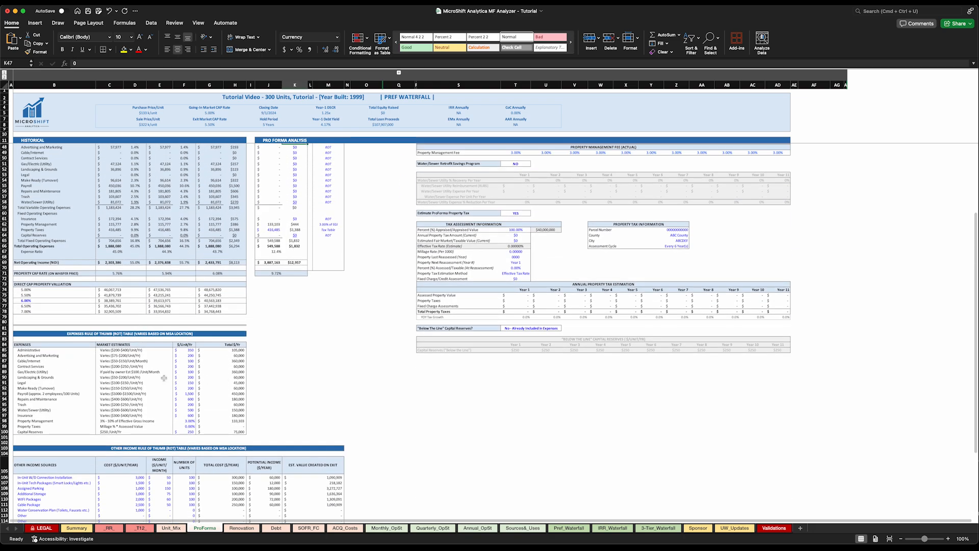
scroll(236, 376, "up", 7)
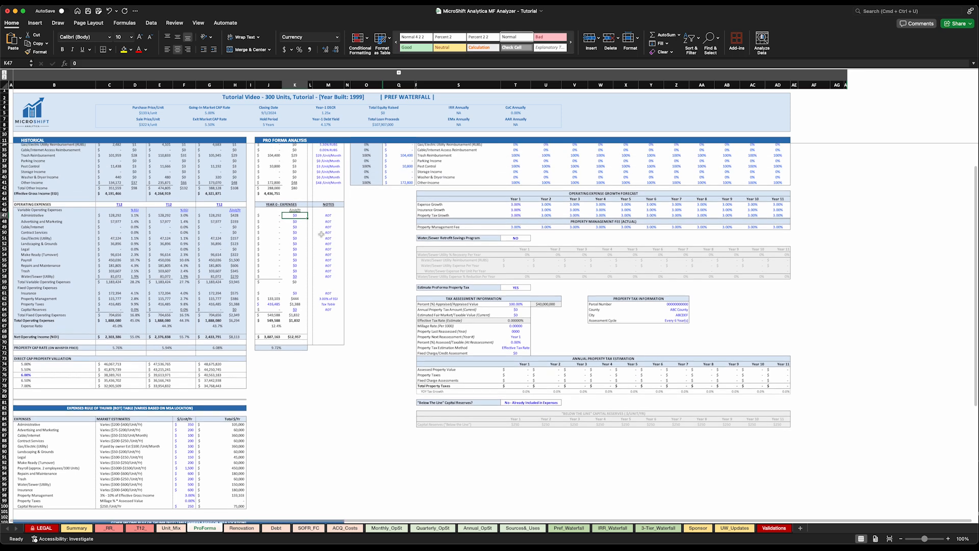
scroll(300, 277, "down", 1)
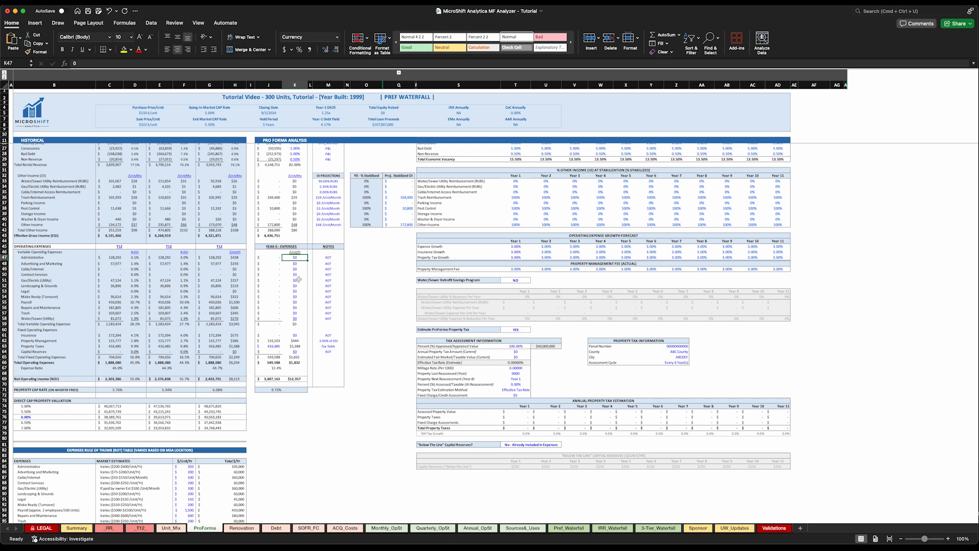
scroll(133, 260, "down", 1)
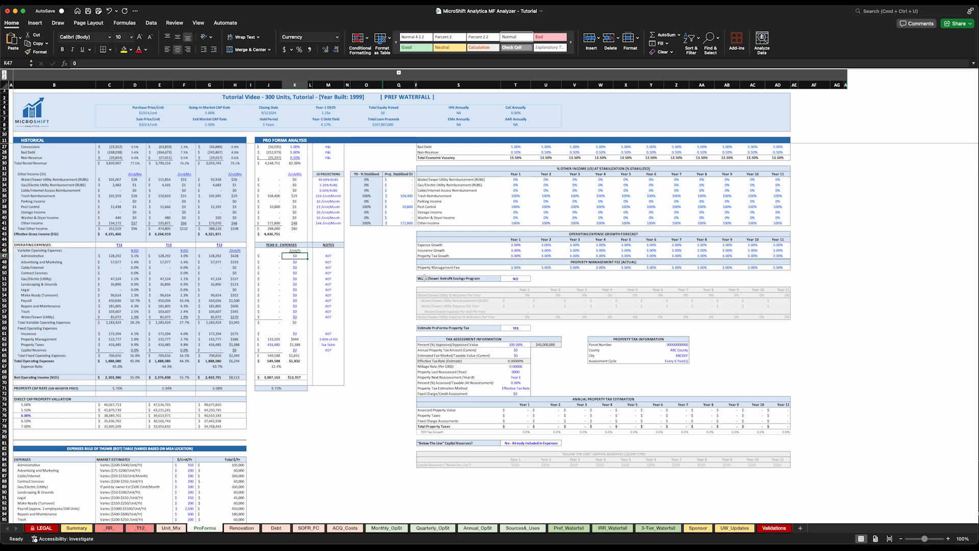
Set the Year 0 per-unit expenses to $350 Administrative, $200 Advertising and Marketing, $200 Contract Services and $158 Gas/Electric, skipping Cable/Internet.
type("350")
key("Return")
type("200")
key("Return")
key("Return")
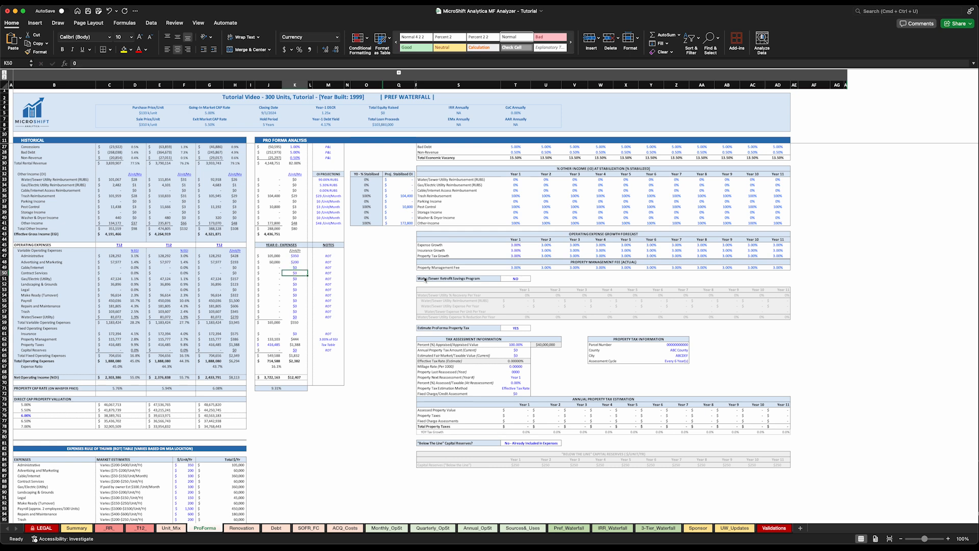
type("200")
key("Return")
type("158")
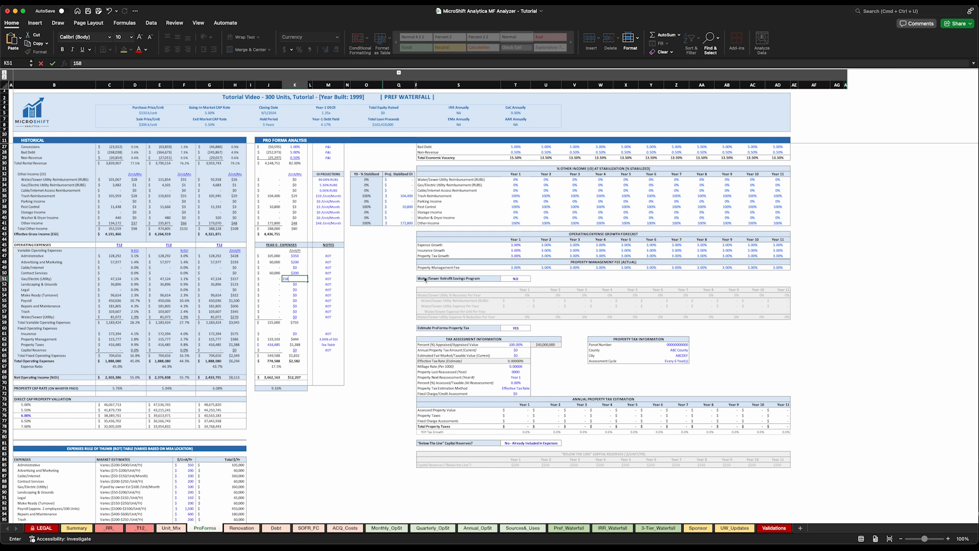
key("Return")
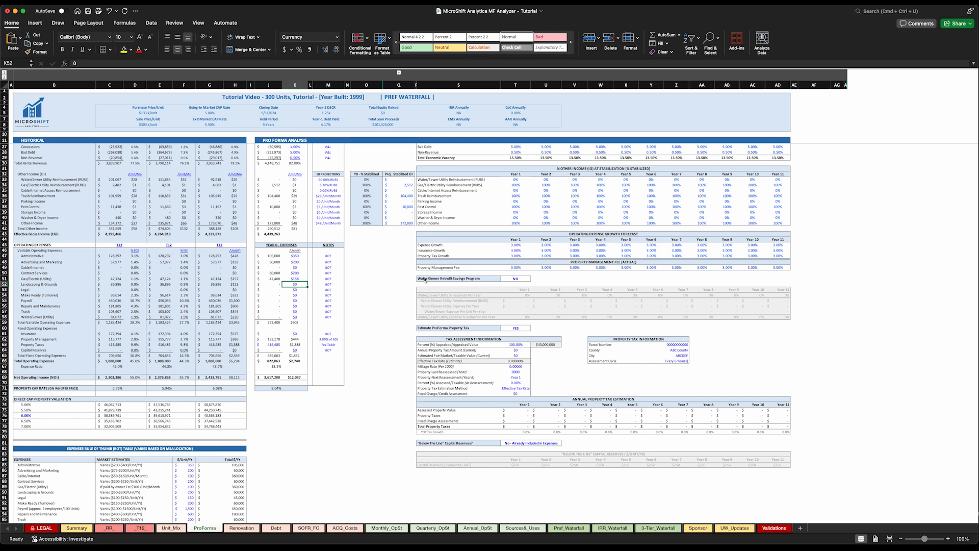
Set the Year 0 per-unit expenses to $124 Landscaping & Grounds, $100 Legal, $350 Make Ready (Turnover) and $1,500 Payroll.
type("124")
key("Return")
type("100")
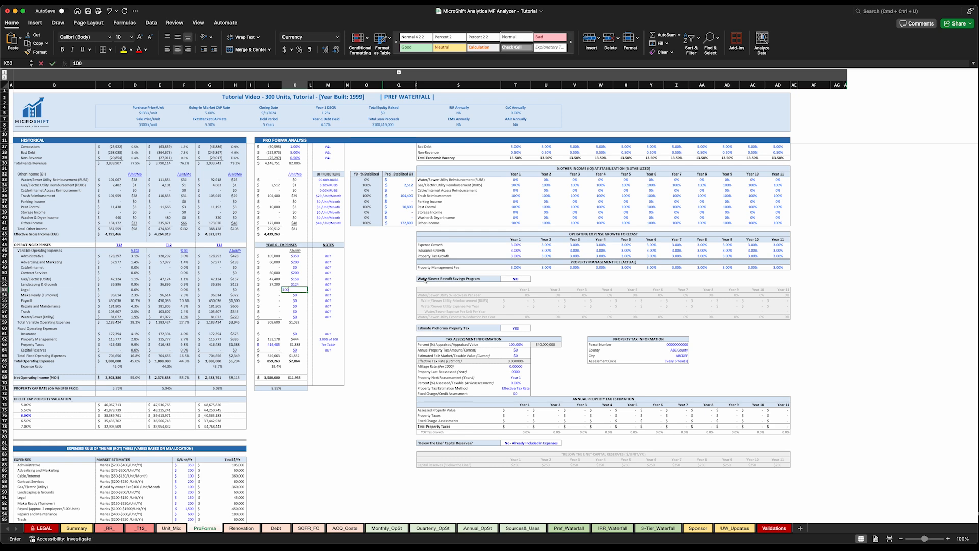
key("Return")
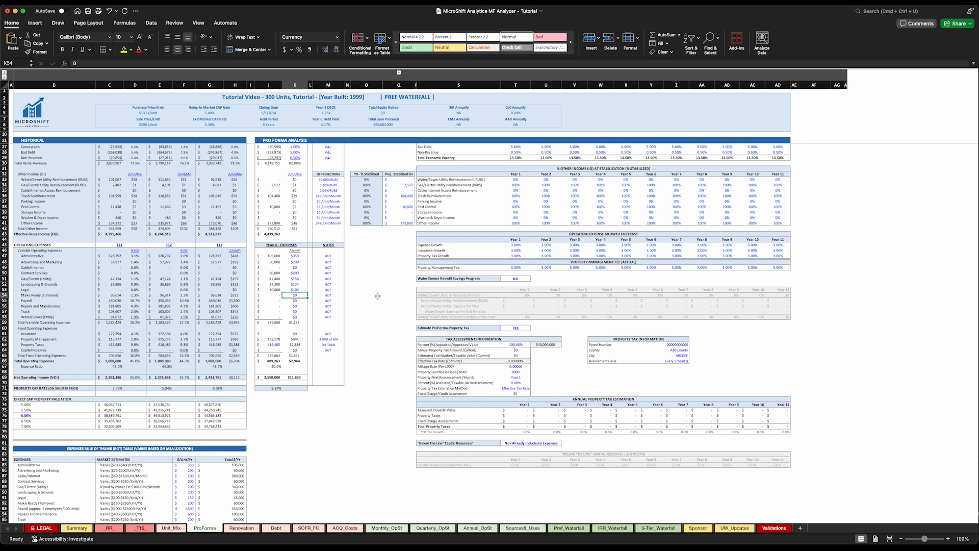
type("350")
key("Return")
type("1500")
key("Return")
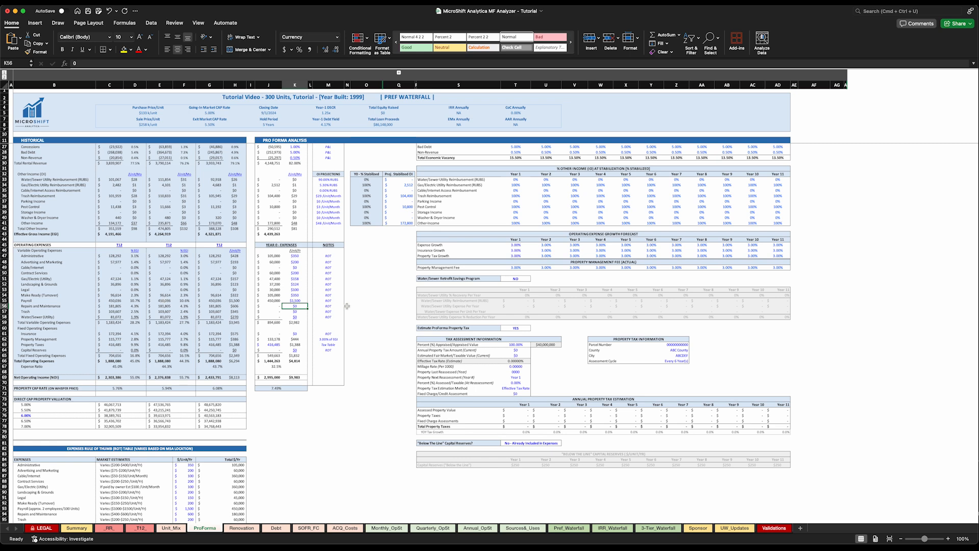
Set Year 0 Repairs and Maintenance to $400 per unit with the note CLARIFY, and compare it with the historical per-unit figure.
type("400")
left_click(344, 306)
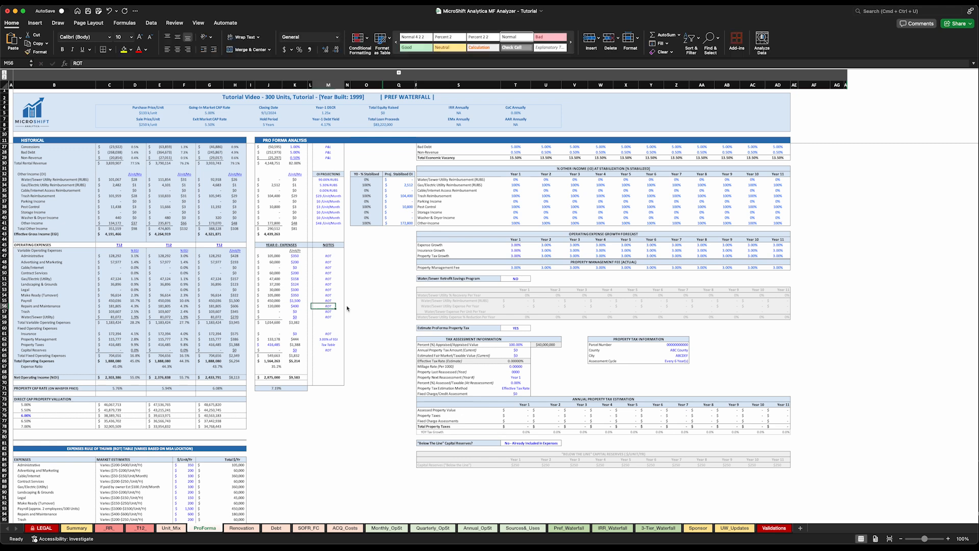
type("l")
type("CLARIFY")
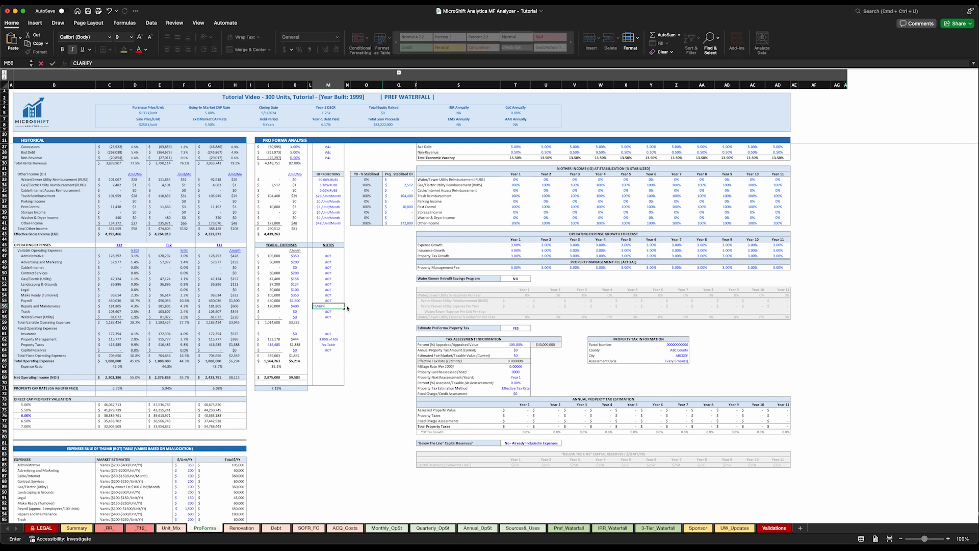
key("Return")
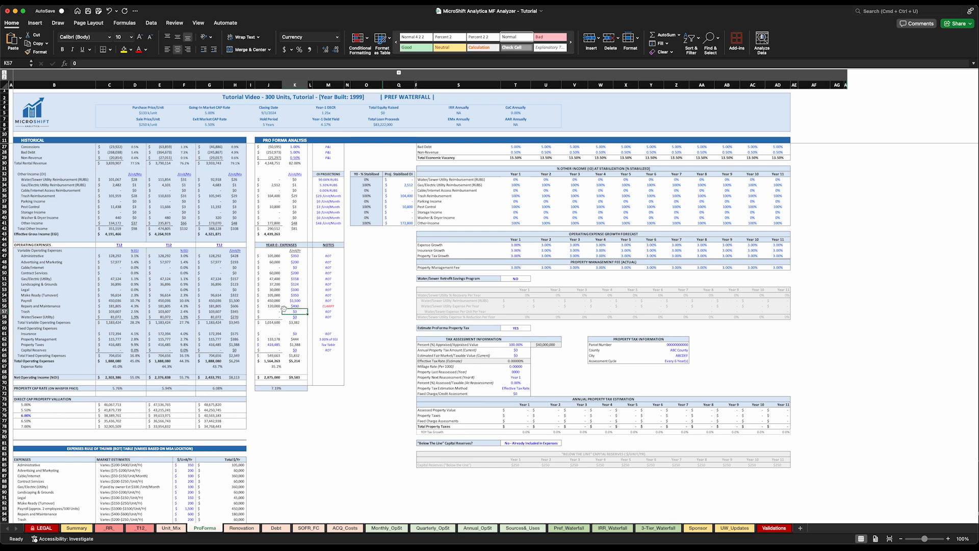
left_click(328, 306)
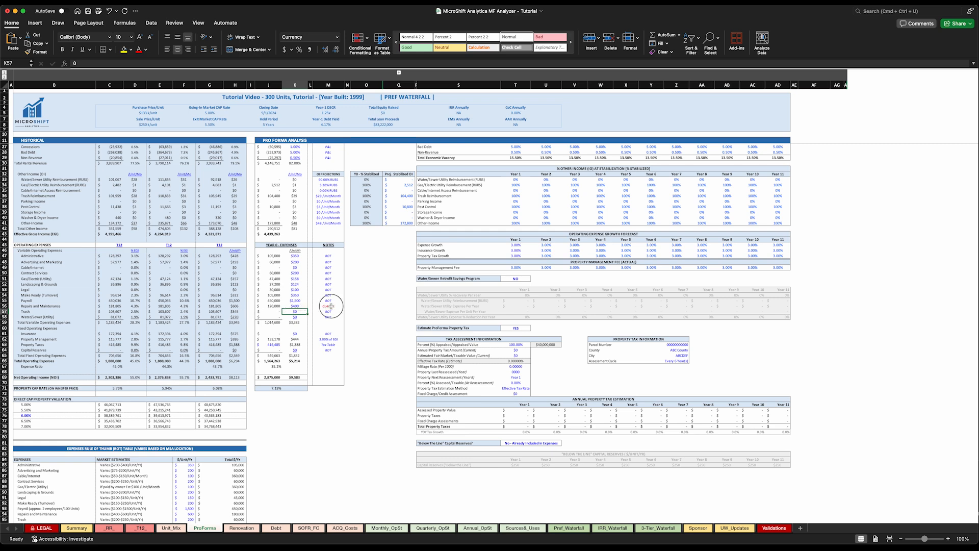
left_click(235, 306)
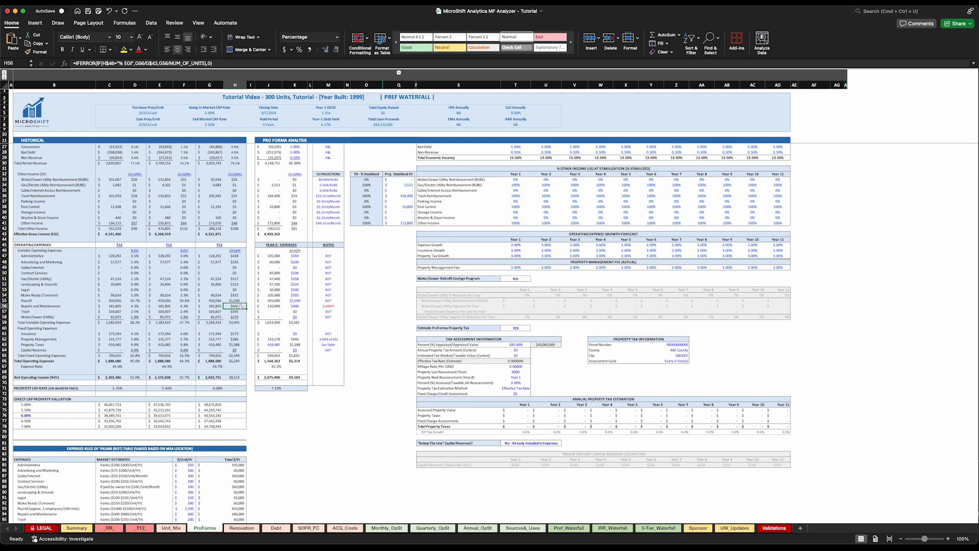
left_click(297, 307)
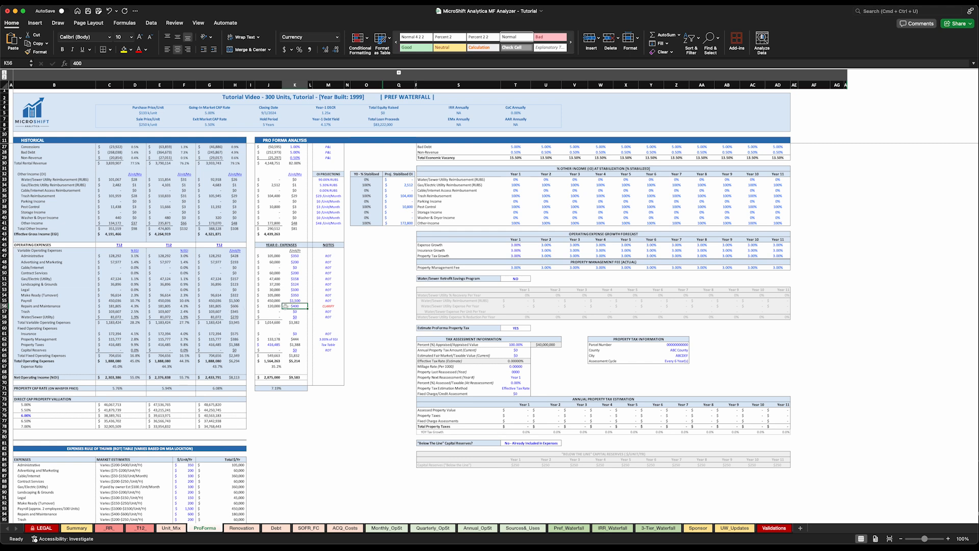
left_click(268, 306)
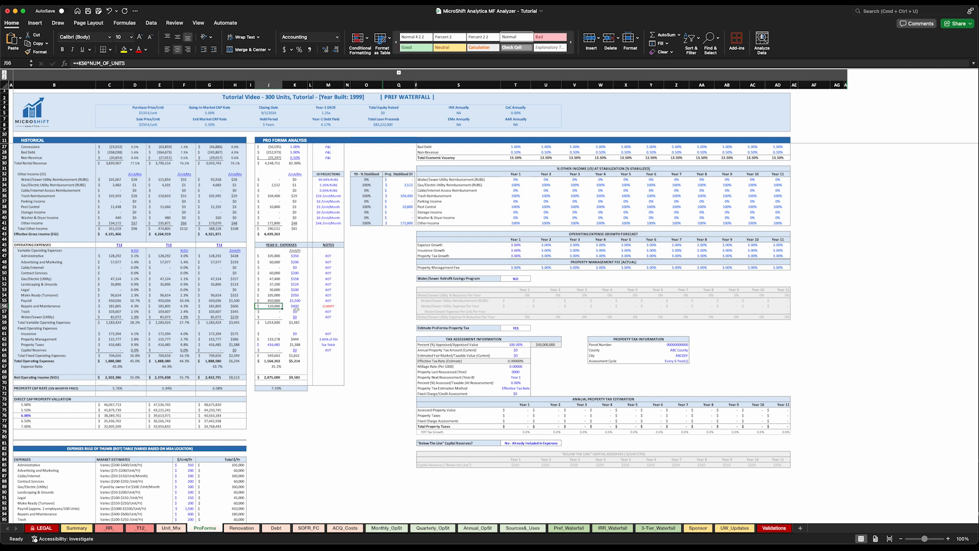
Set the Year 0 Trash expense to $346 per unit and change its note to CLARIFY.
left_click(294, 311)
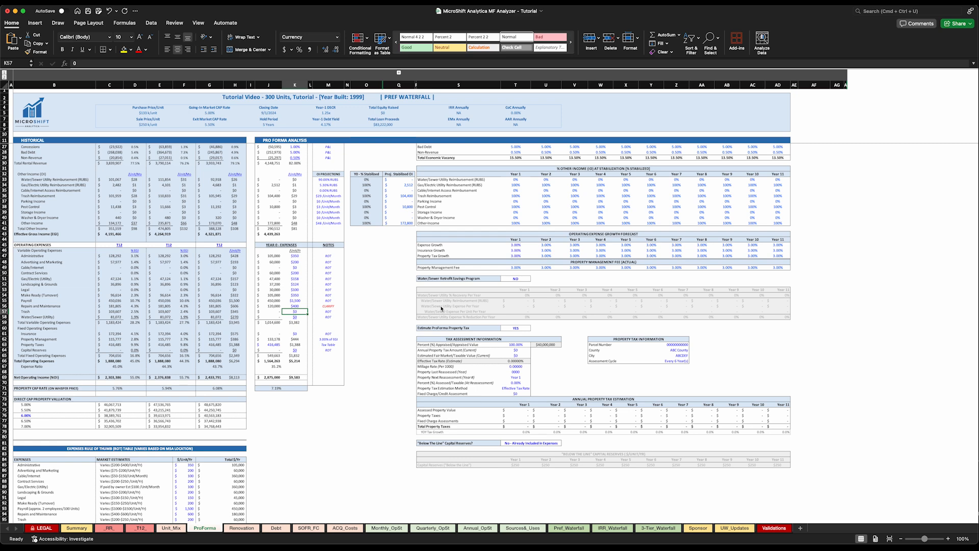
type("34")
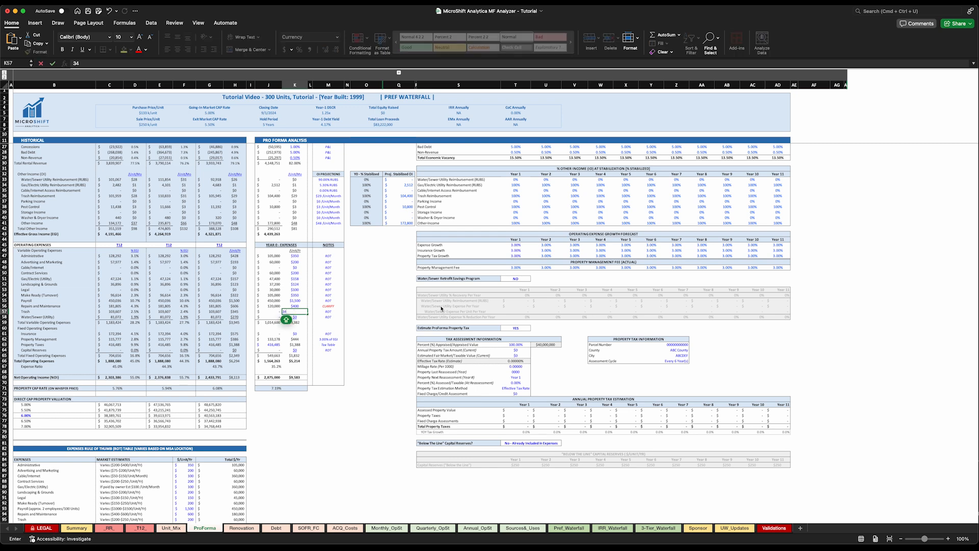
type("6")
key("Return")
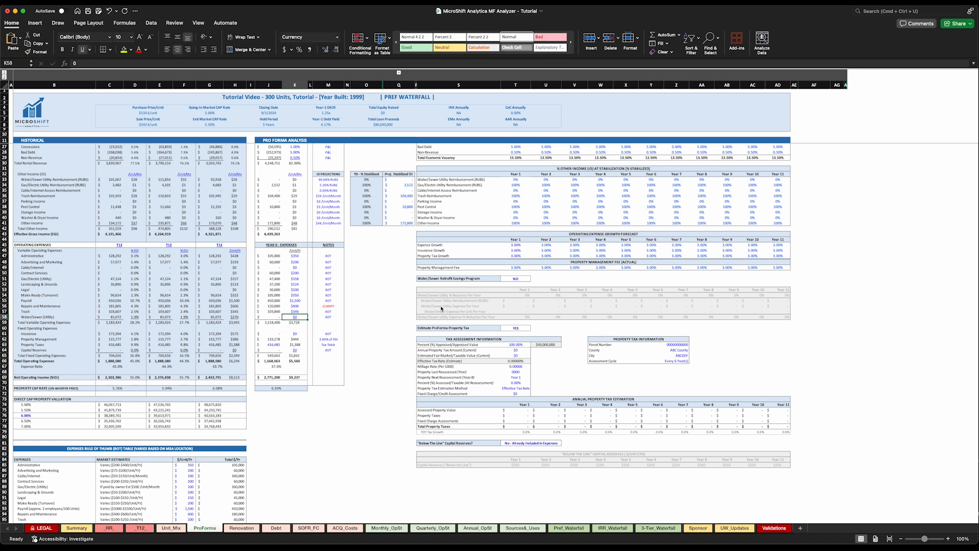
scroll(441, 308, "down", 1)
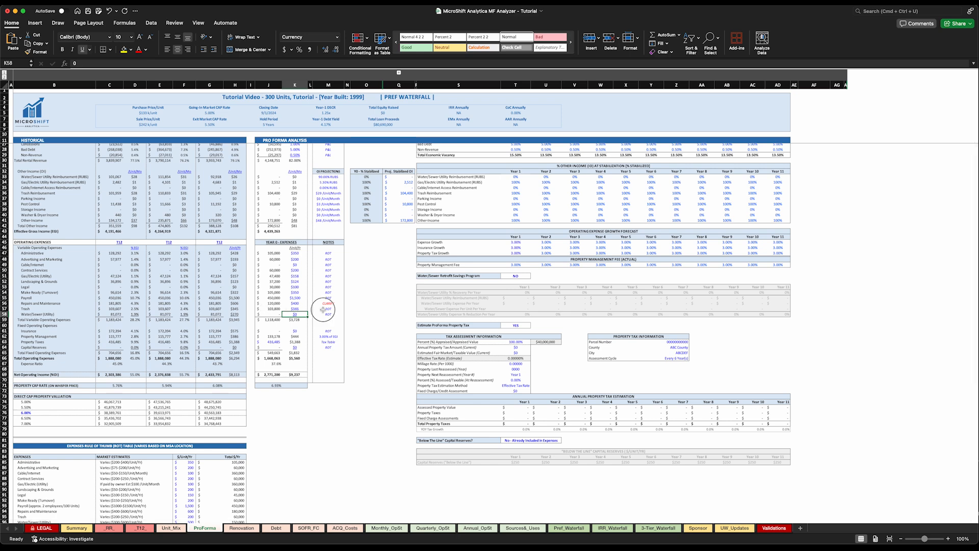
left_click(322, 309)
type("CLARIFY")
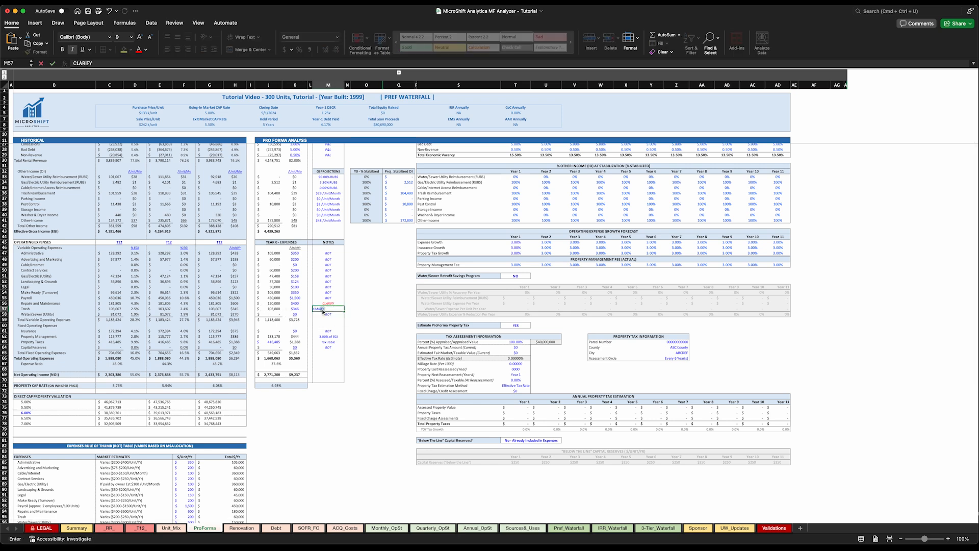
Set the Year 0 Water/Sewer (Utility) expense to $271 per unit.
left_click(291, 315)
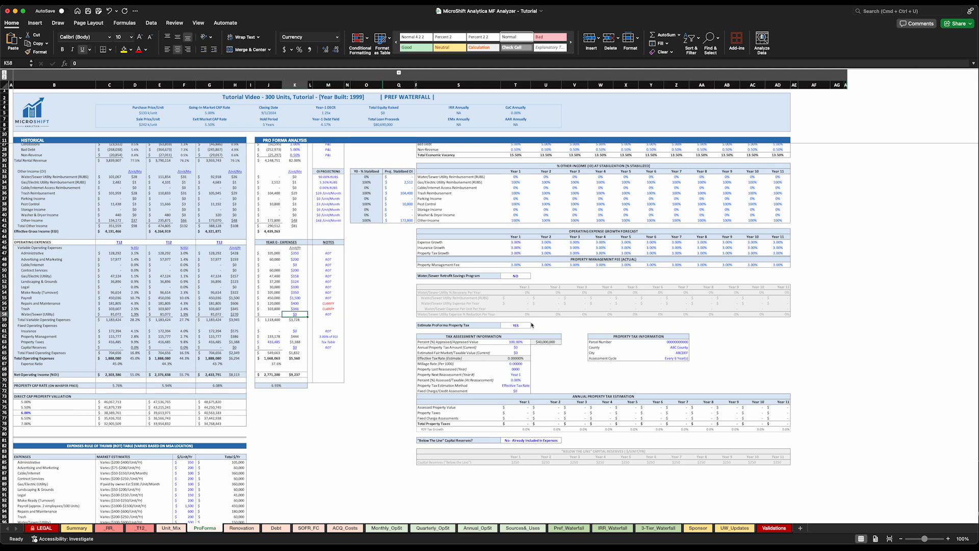
type("271")
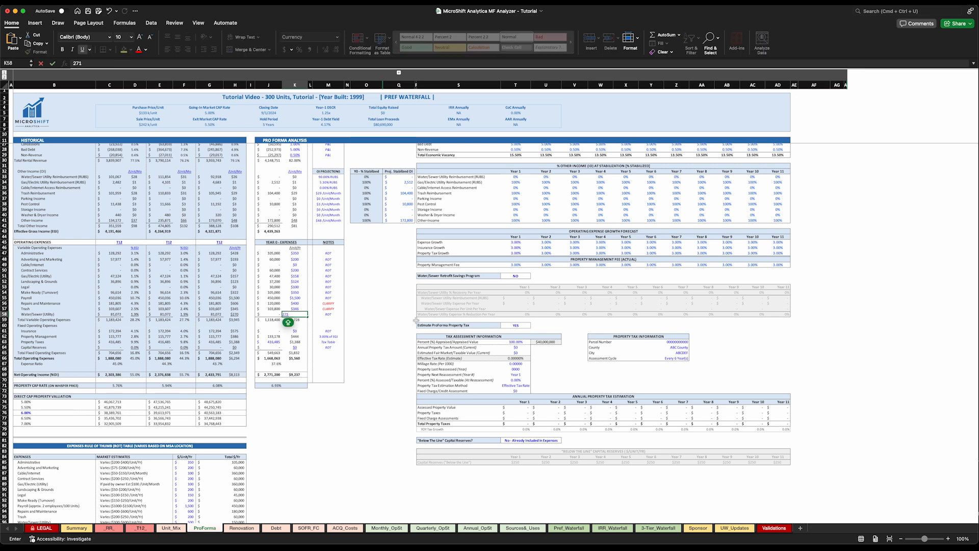
key("Tab")
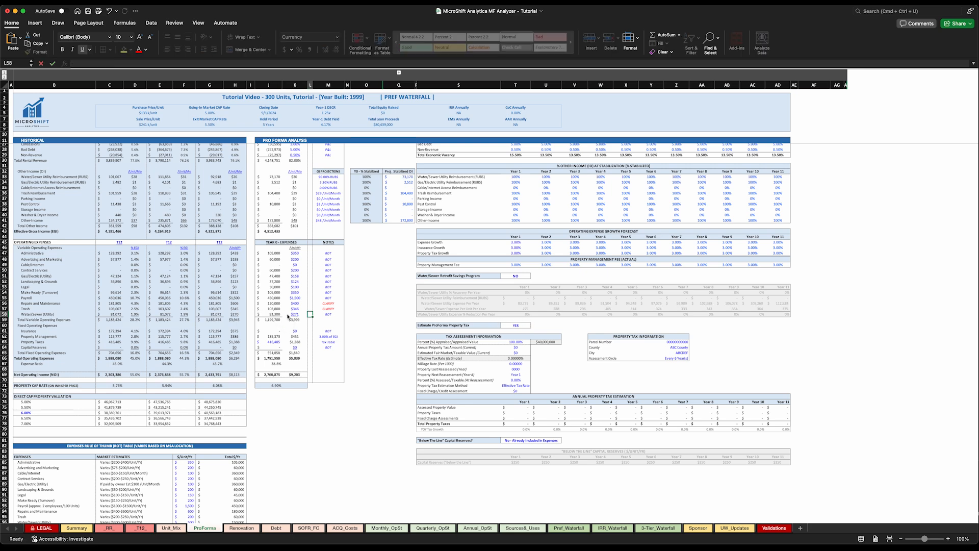
left_click(296, 313)
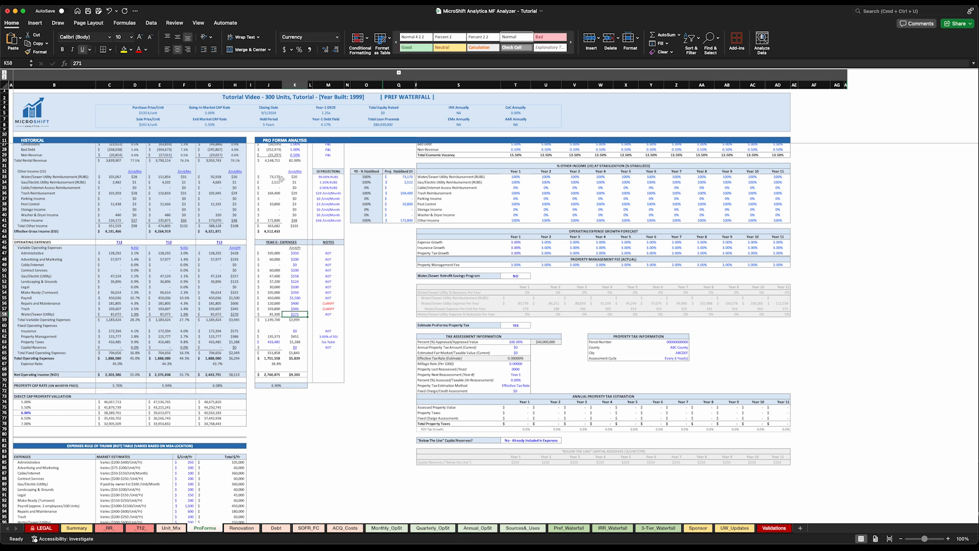
Review the Year 0 Water/Sewer and Gas/Electric Utility Reimbursement amounts and their projection percentages under Other Income.
left_click(327, 177)
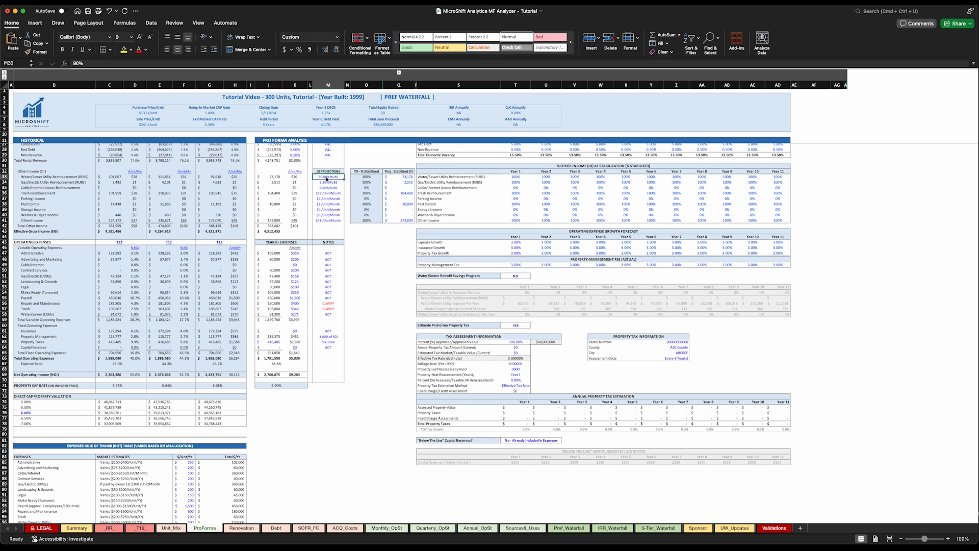
left_click(327, 183)
left_click_drag(273, 177, 272, 183)
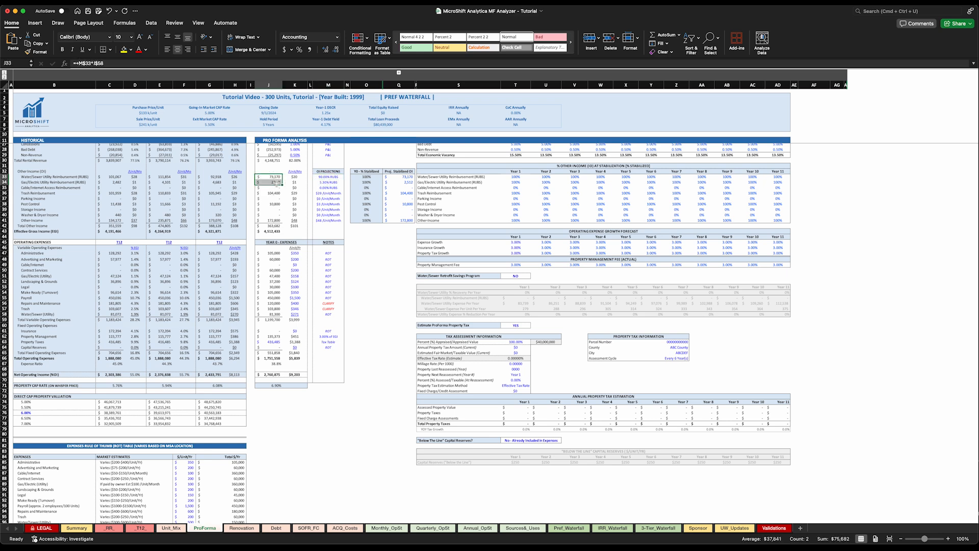
Set the Year 0 Insurance expense to $1,100 per unit and change its note to NEED QUOTE.
left_click(295, 331)
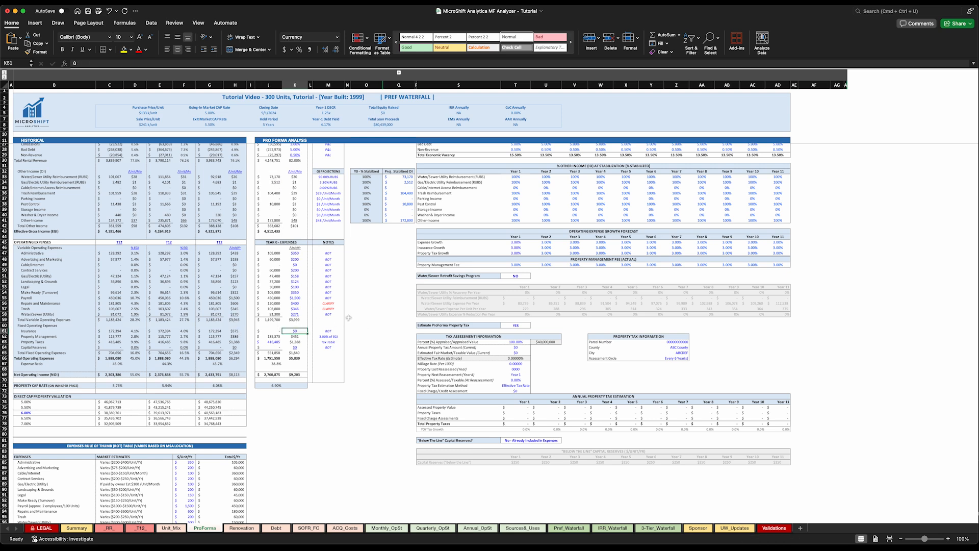
type("1,1")
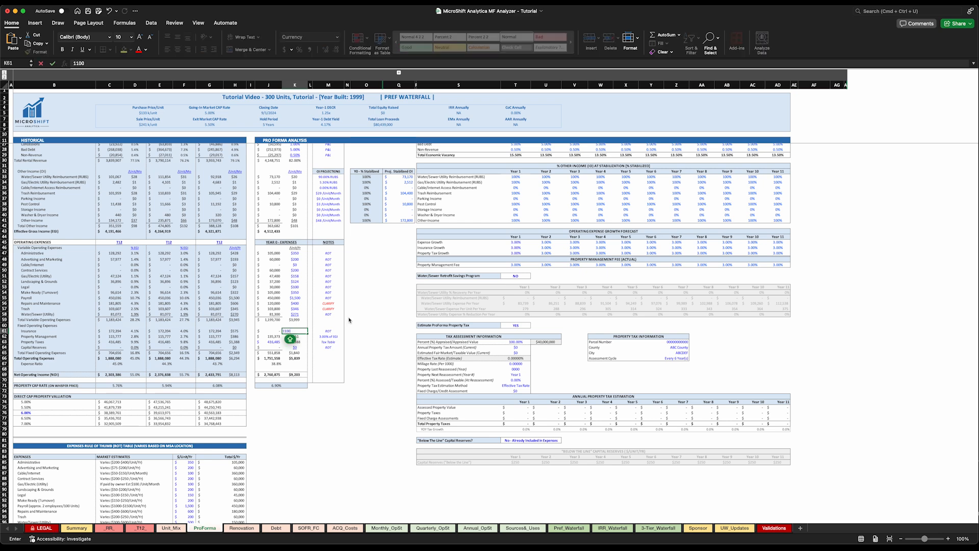
type("00")
key("Return")
left_click(331, 331)
type("NEED Q")
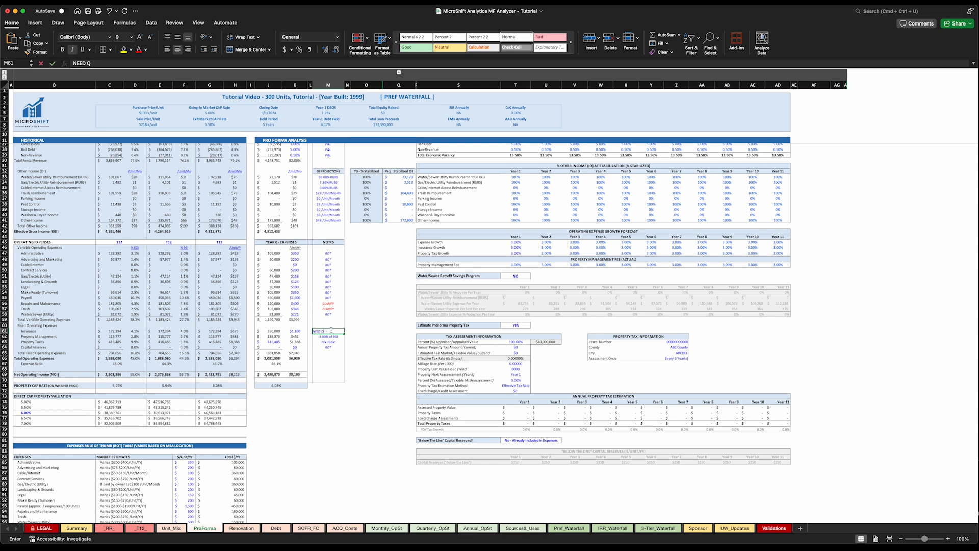
type("UOTE")
key("Return")
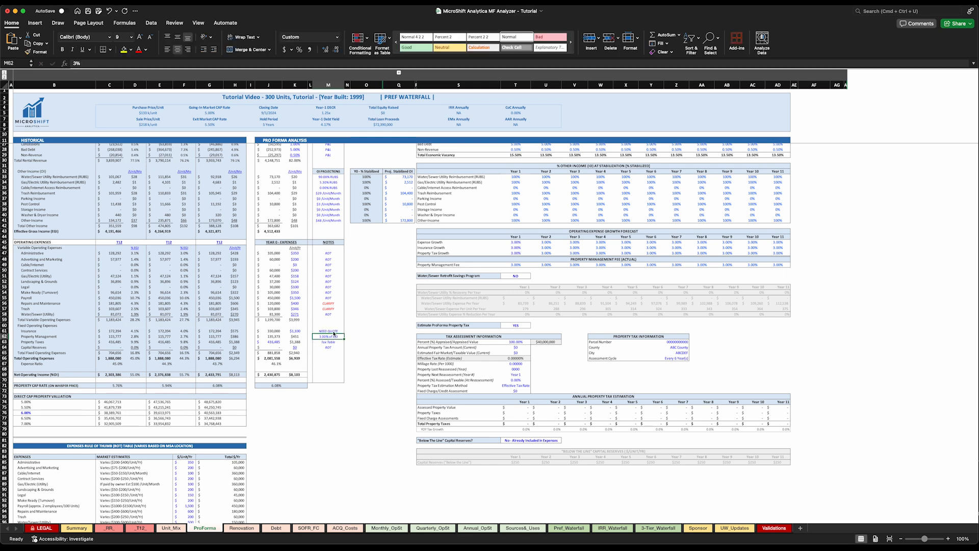
Set the Year 0 Property Management fee to 2.75% of EGI after comparing it with the historical fee, and check its dollar-amount formula.
left_click(293, 337)
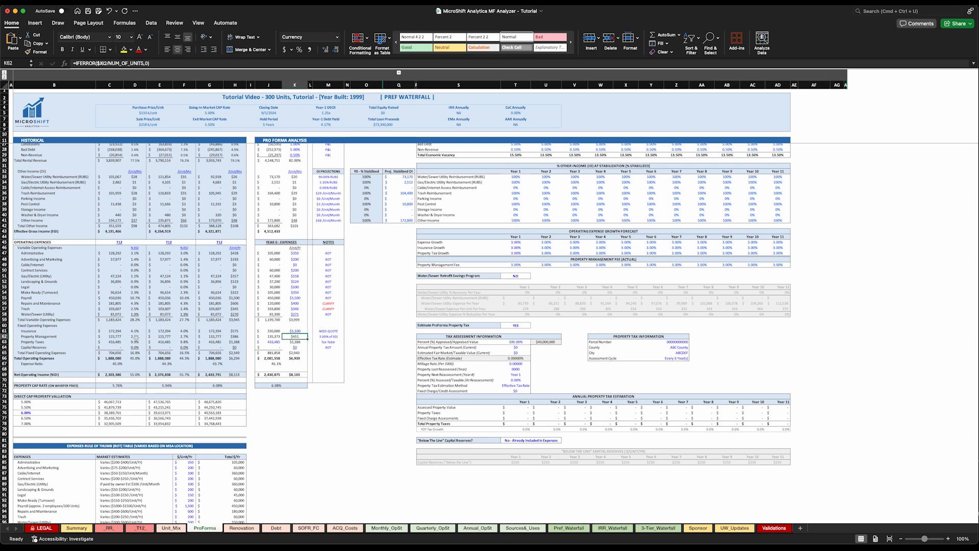
left_click(319, 337)
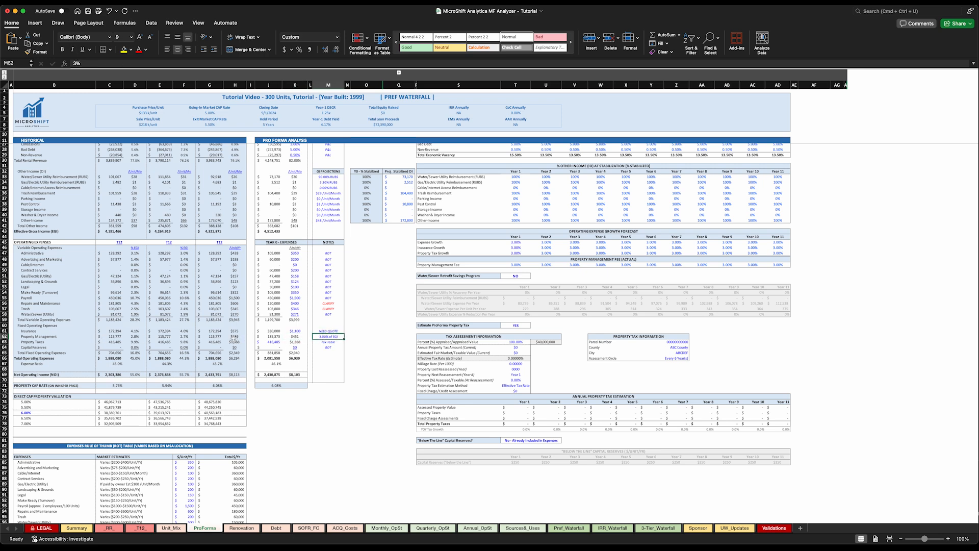
left_click(234, 338)
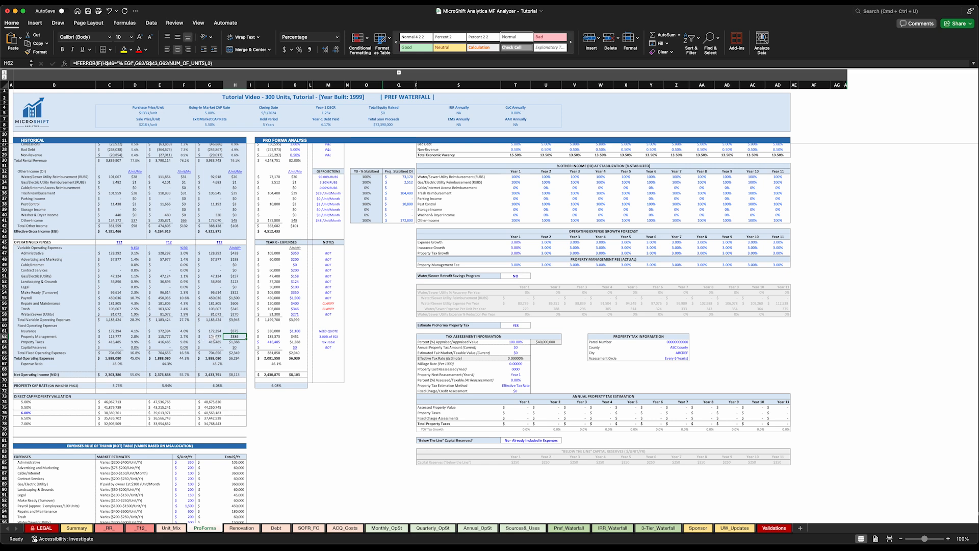
left_click(324, 337)
type("2.7%")
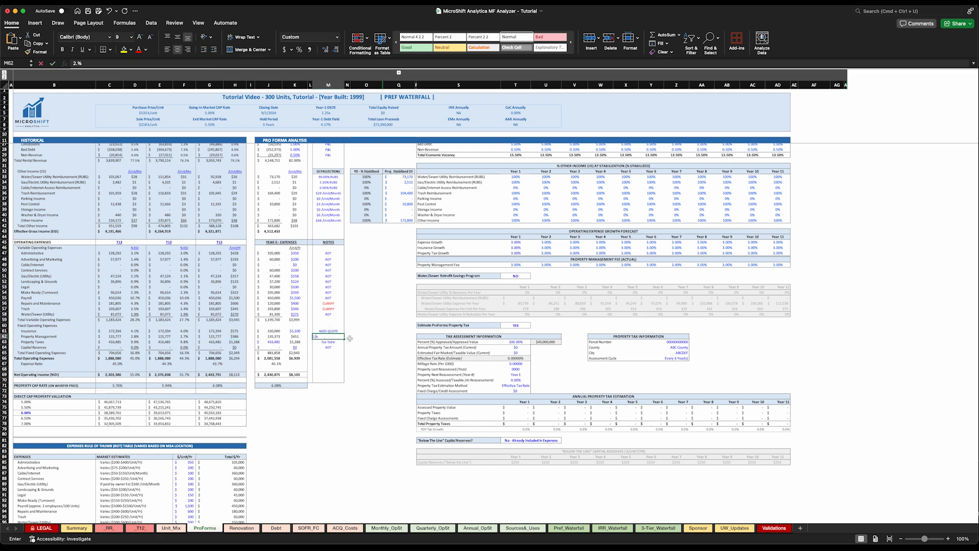
key("Return")
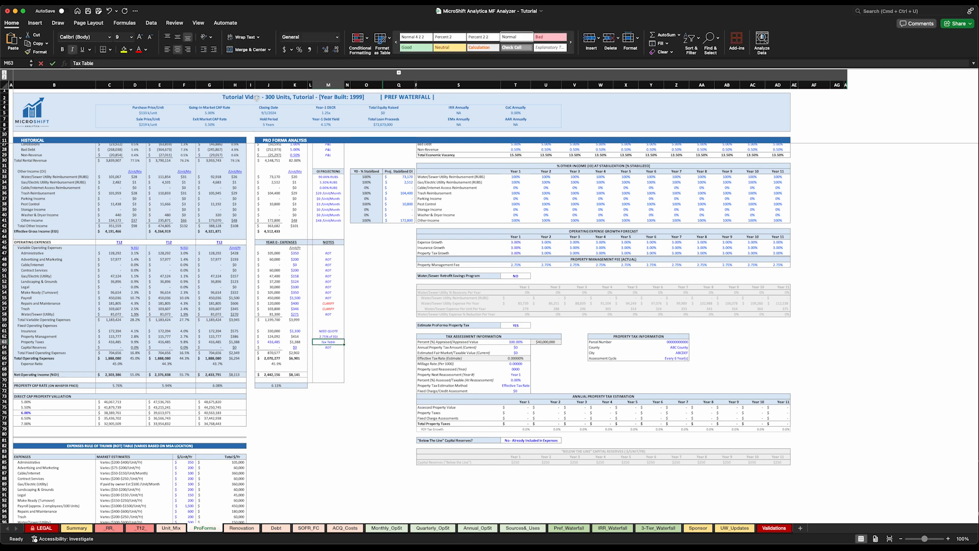
left_click(269, 336)
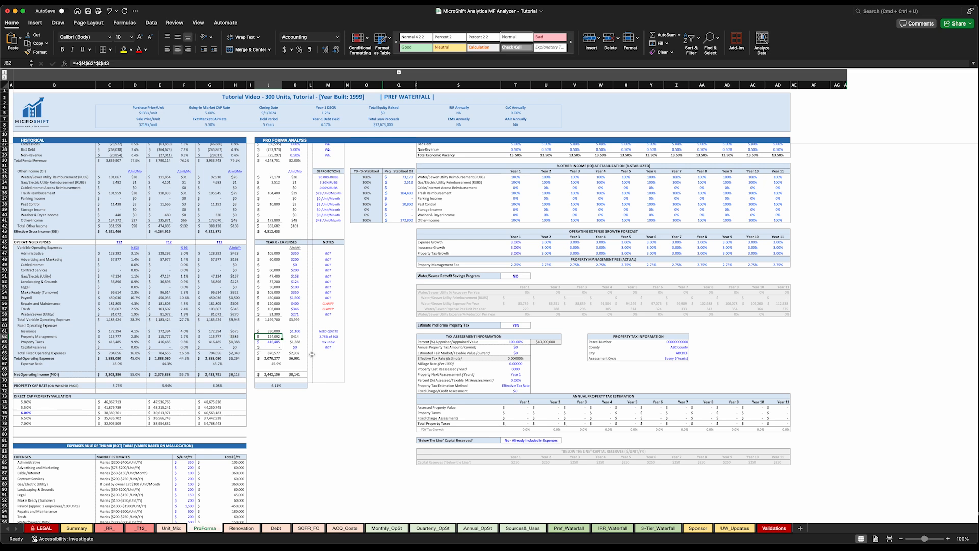
Check the Year 0 Property Taxes expense and set Capital Reserves to $250 per unit.
left_click(287, 343)
left_click(274, 343)
left_click(294, 347)
type("250")
key("Return")
Compare the Year 0 expense ratio and property cap rate with the most recent historical column.
scroll(298, 349, "up", 3)
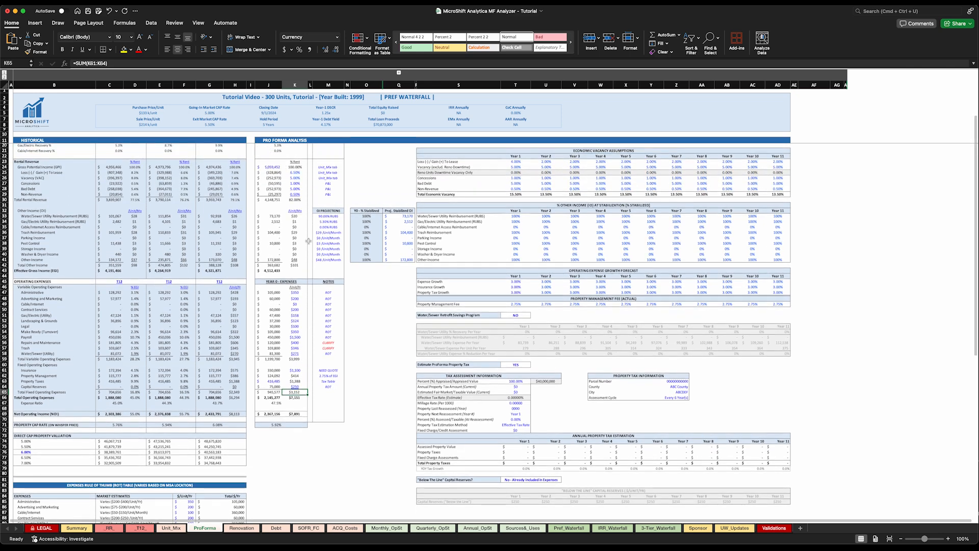
scroll(293, 270, "down", 1)
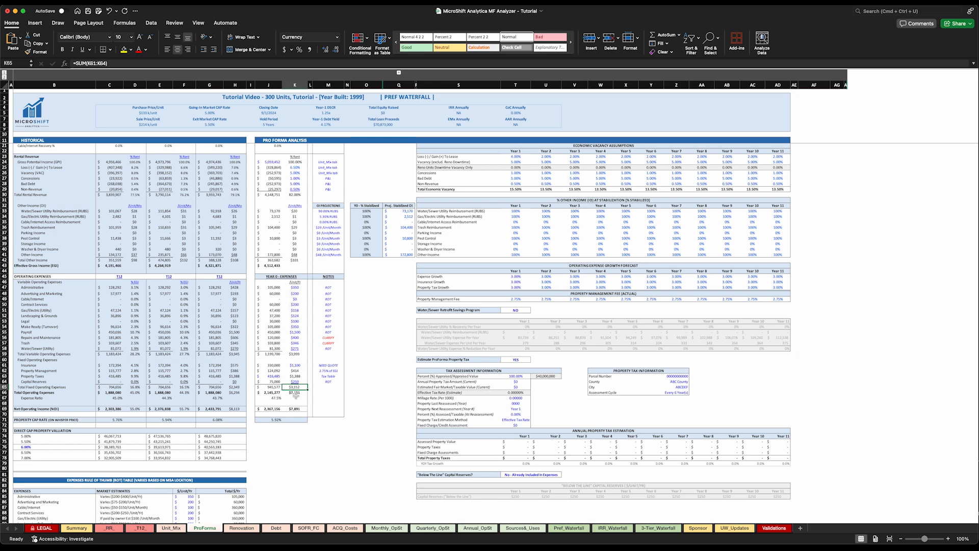
left_click(279, 398)
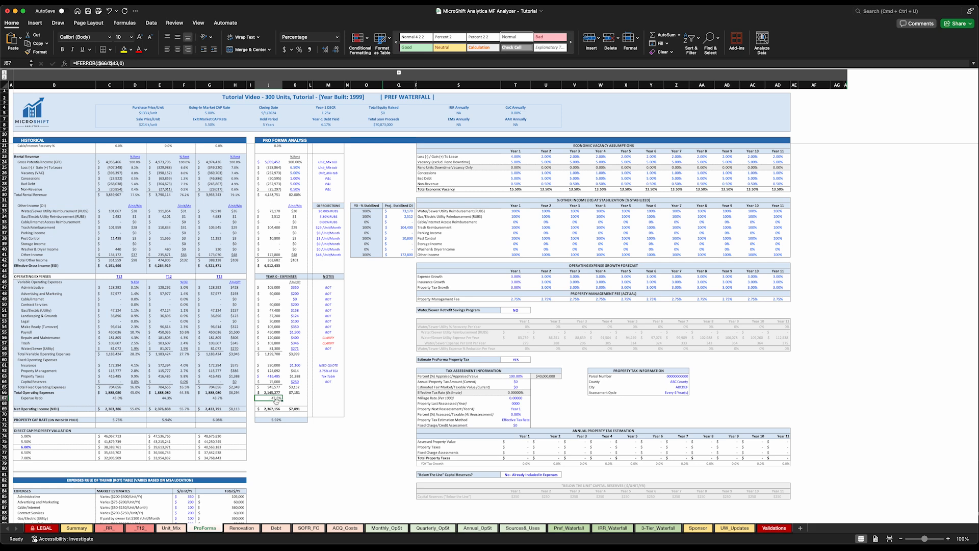
left_click(213, 398)
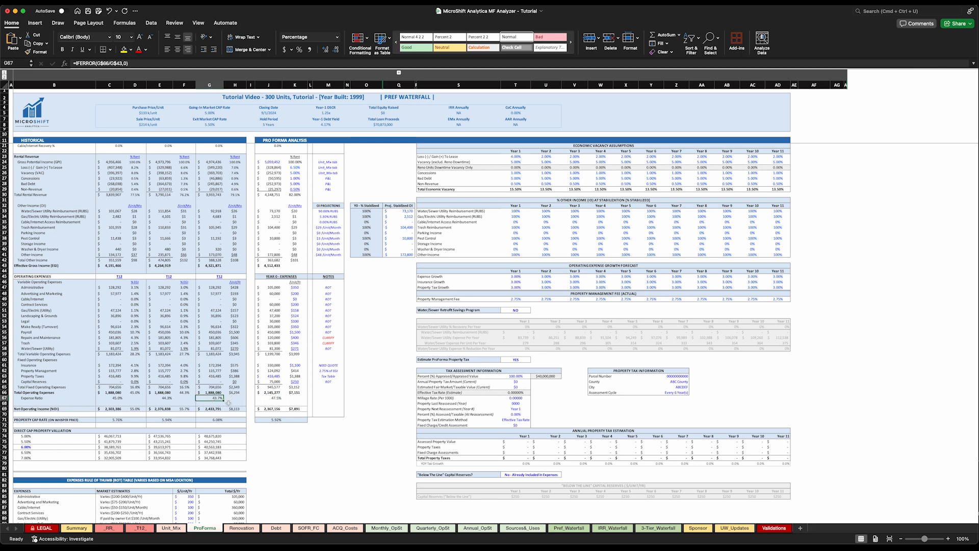
left_click(280, 421)
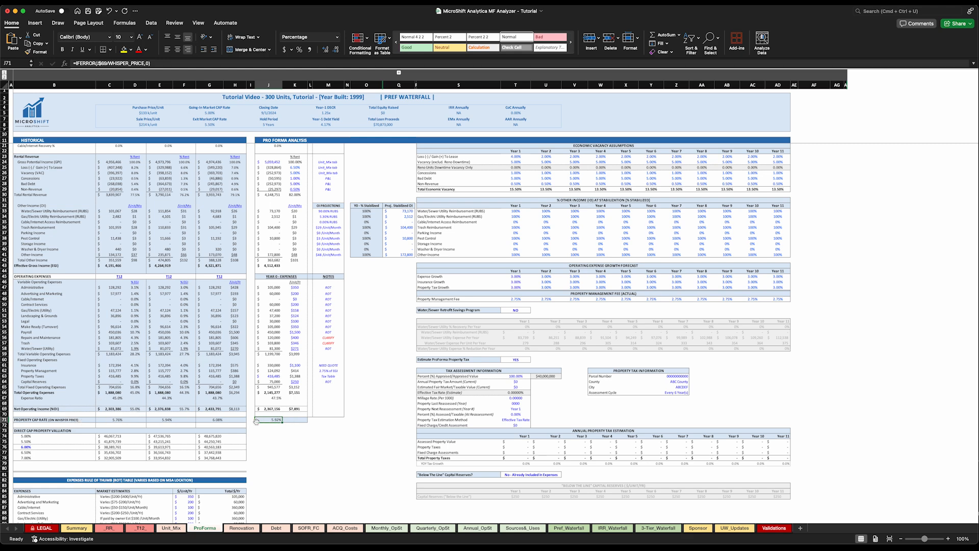
left_click(209, 419)
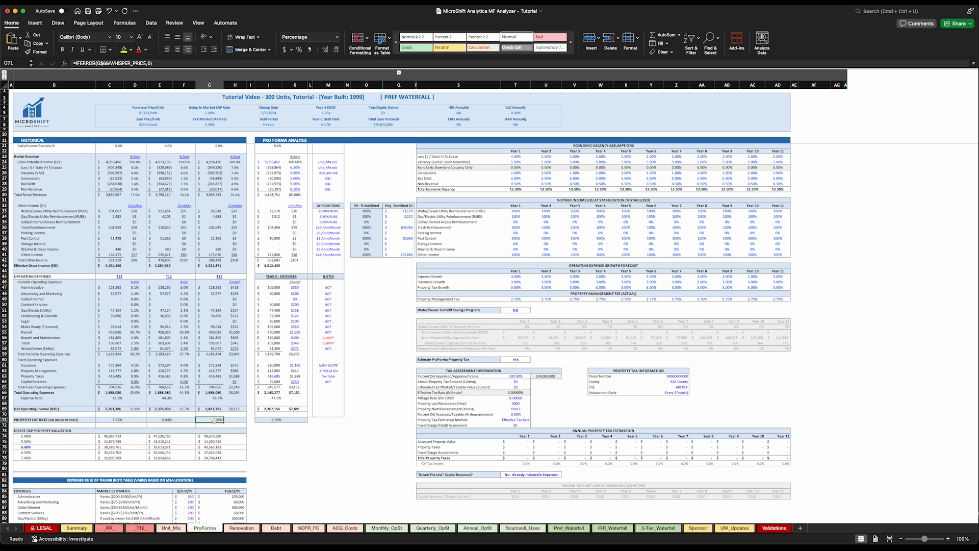
Set Market Rent Growth in the income growth forecast to 4% for Year 1 and 3% for Year 2, and review the row.
scroll(237, 342, "up", 3)
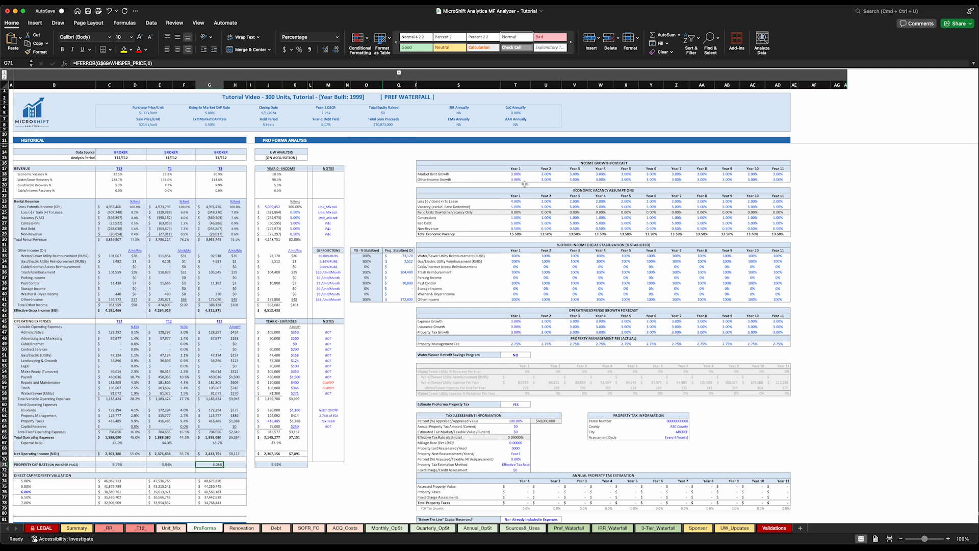
scroll(524, 183, "down", 1)
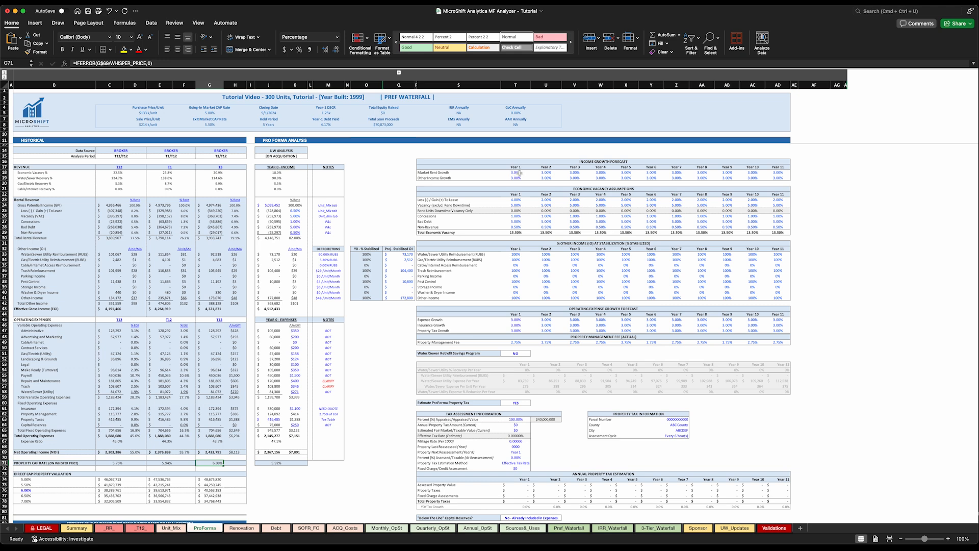
left_click(516, 173)
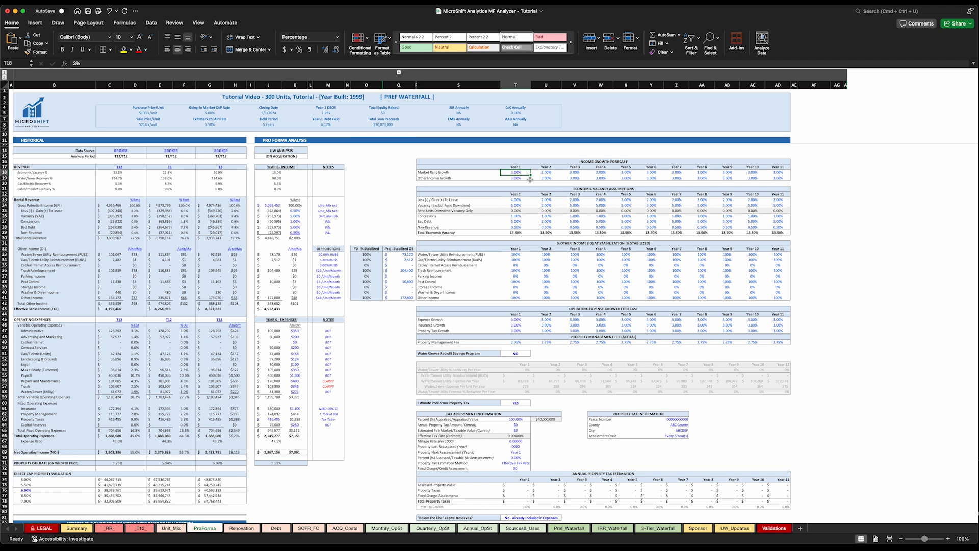
type("4")
key("Tab")
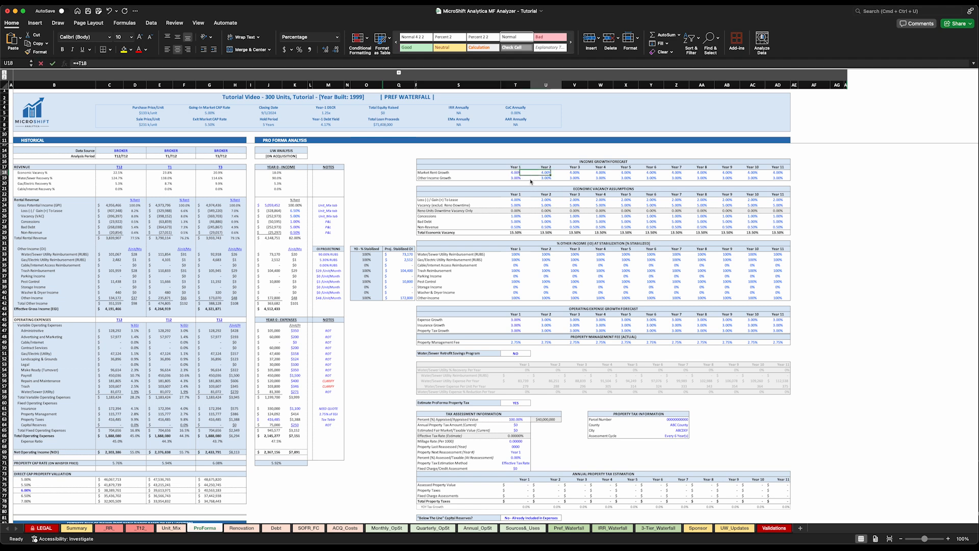
type("3")
key("Tab")
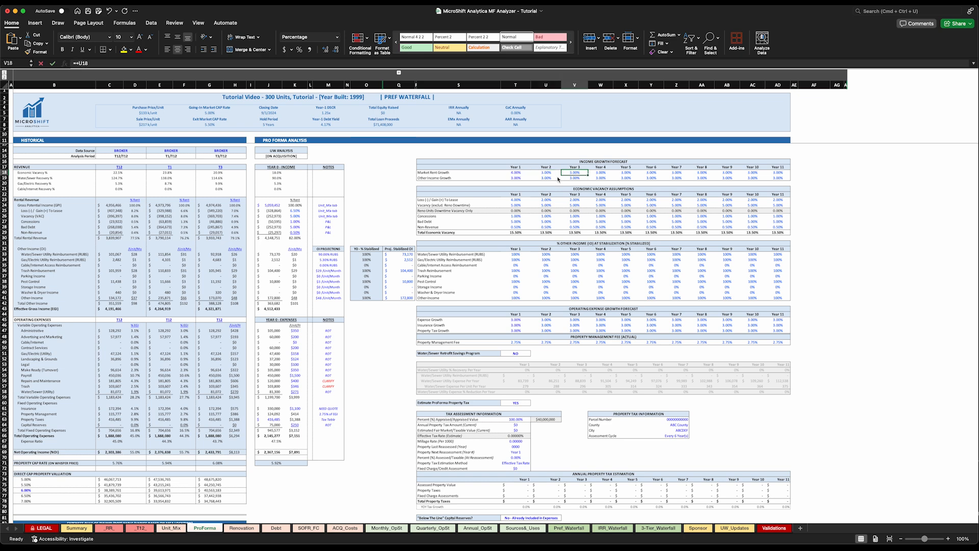
left_click(516, 173)
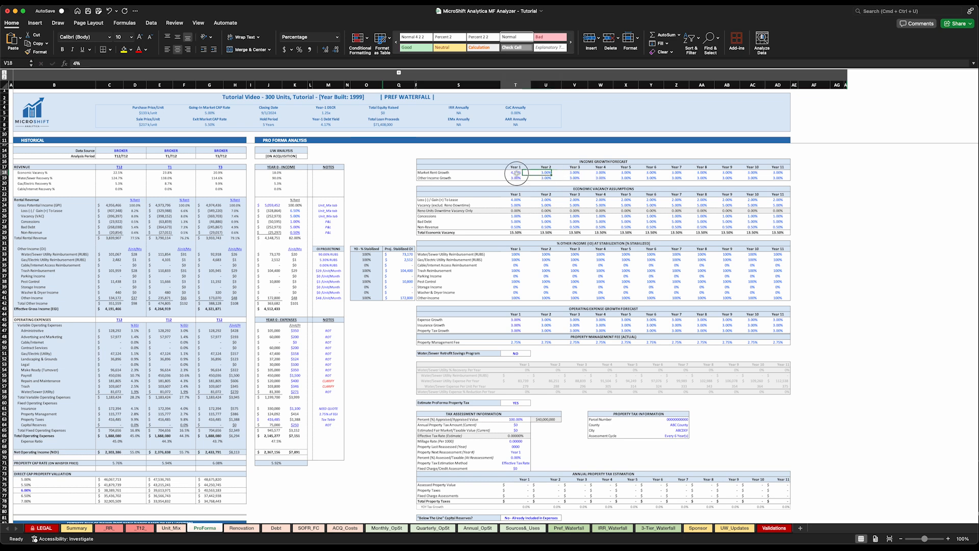
key("Tab")
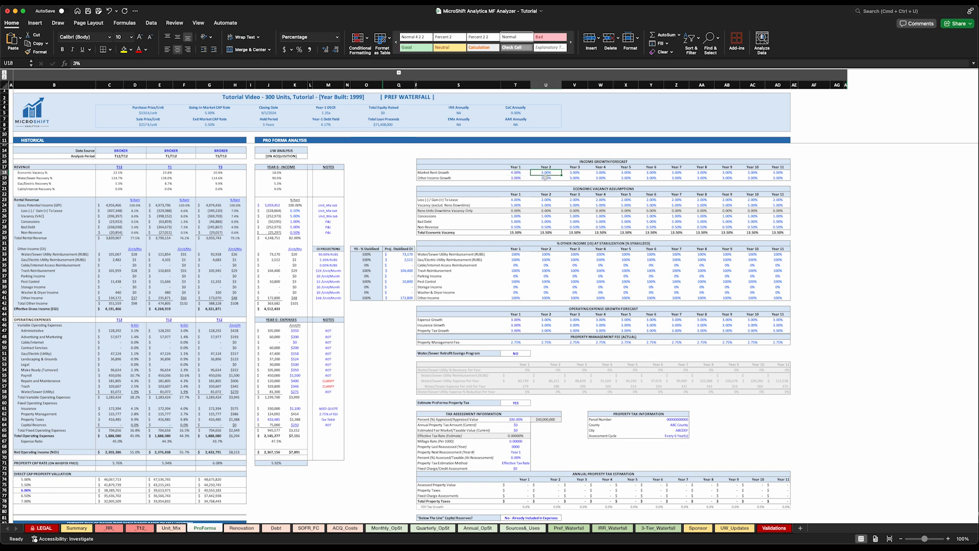
key("Tab")
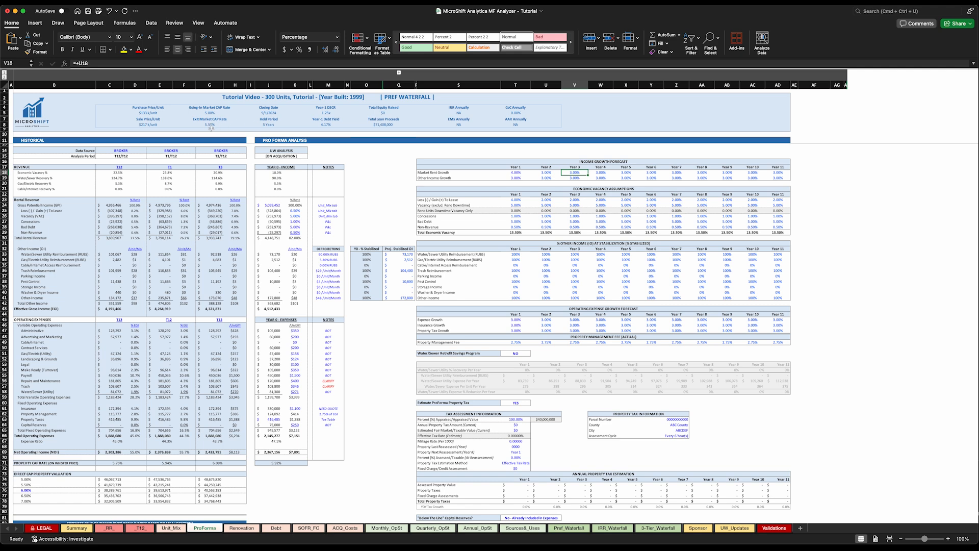
Set Other Income Growth to 4% for Year 1 and 3% for Year 2.
key("Return")
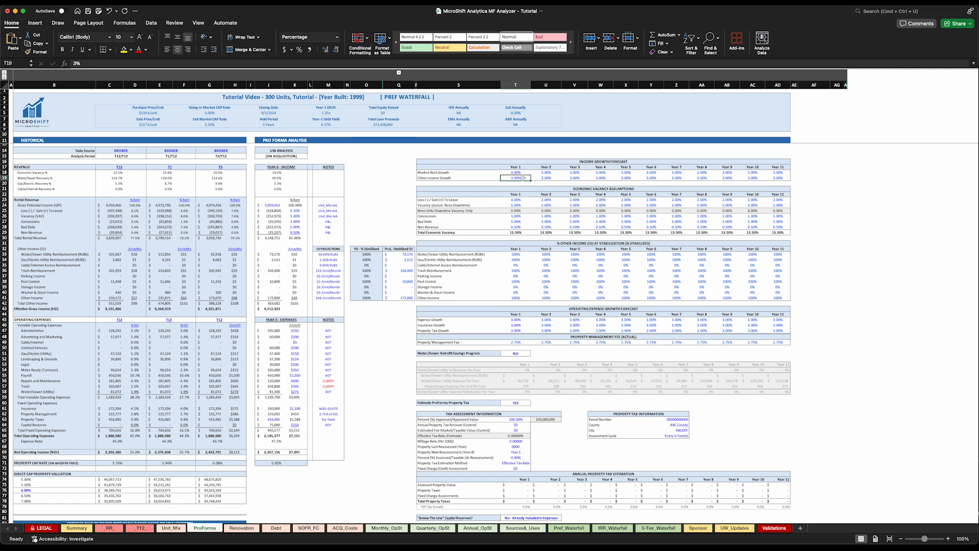
type("4")
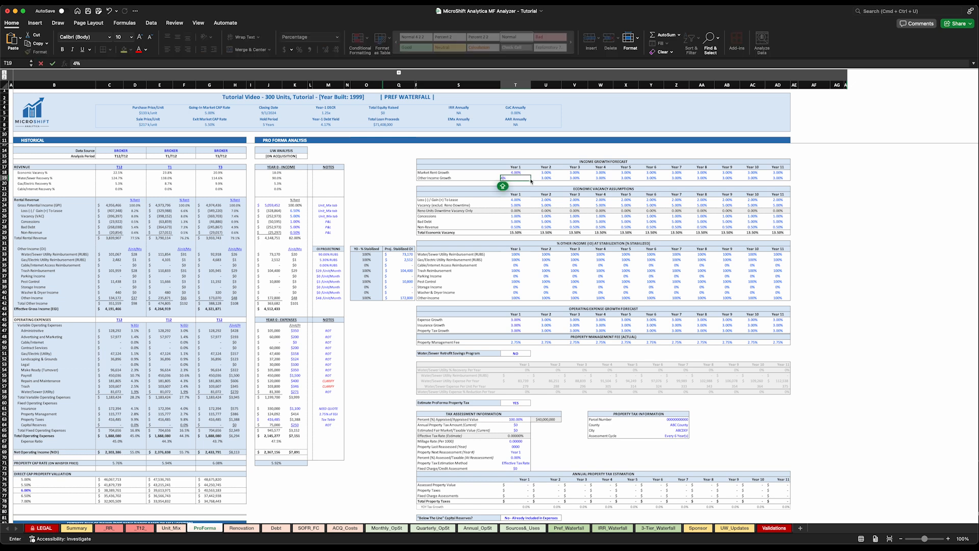
key("Tab")
type("3")
key("Tab")
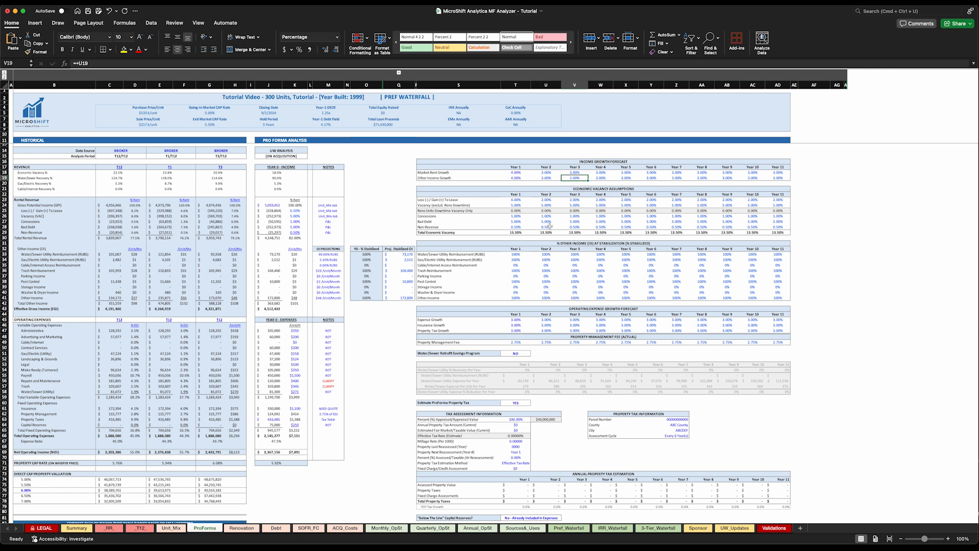
Compare the Year 0 loss-to-lease and vacancy percentages with the forecast economic vacancy assumptions for the first years.
scroll(549, 226, "down", 2)
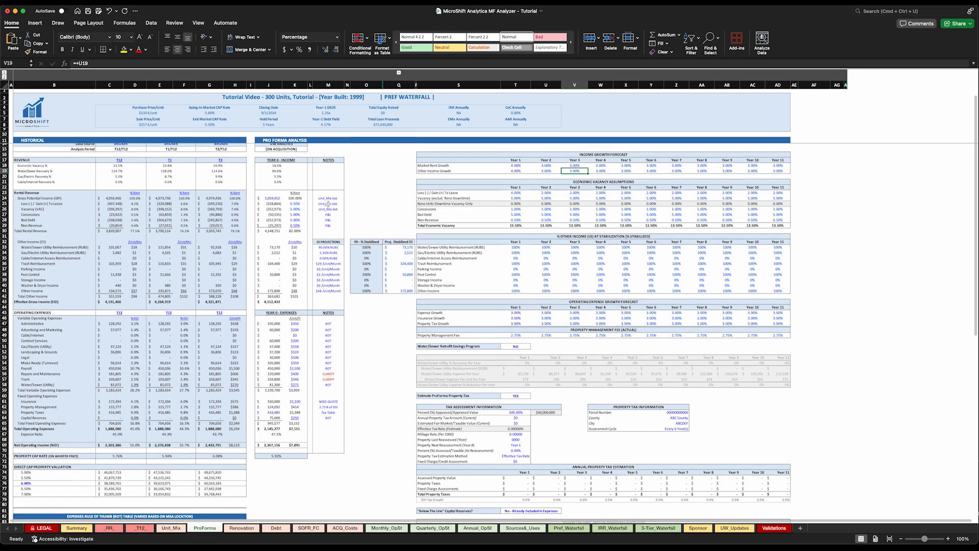
left_click(514, 193)
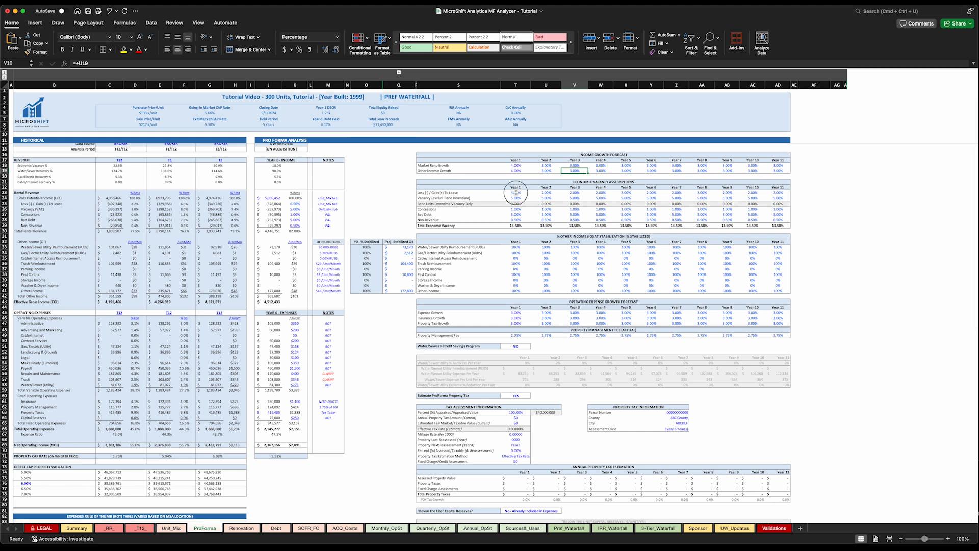
left_click(297, 203)
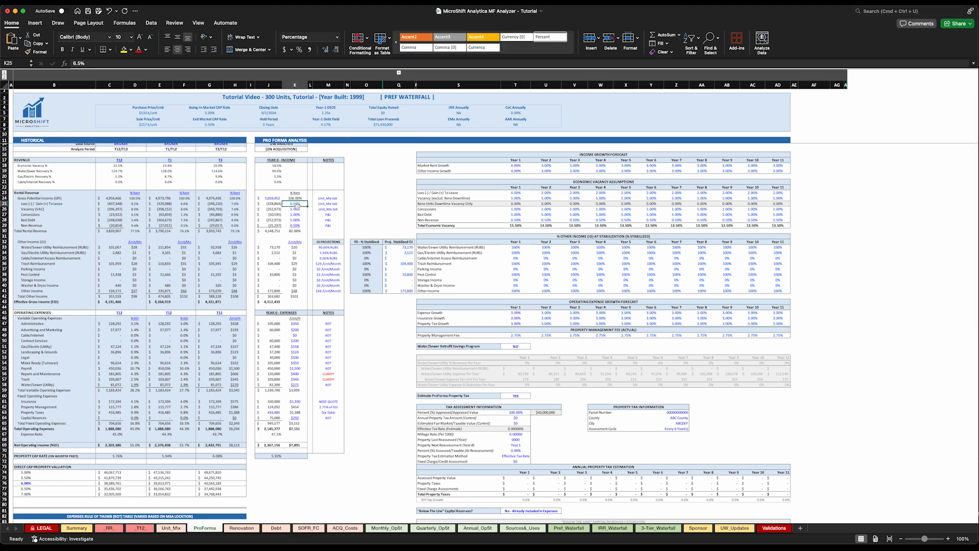
left_click(518, 193)
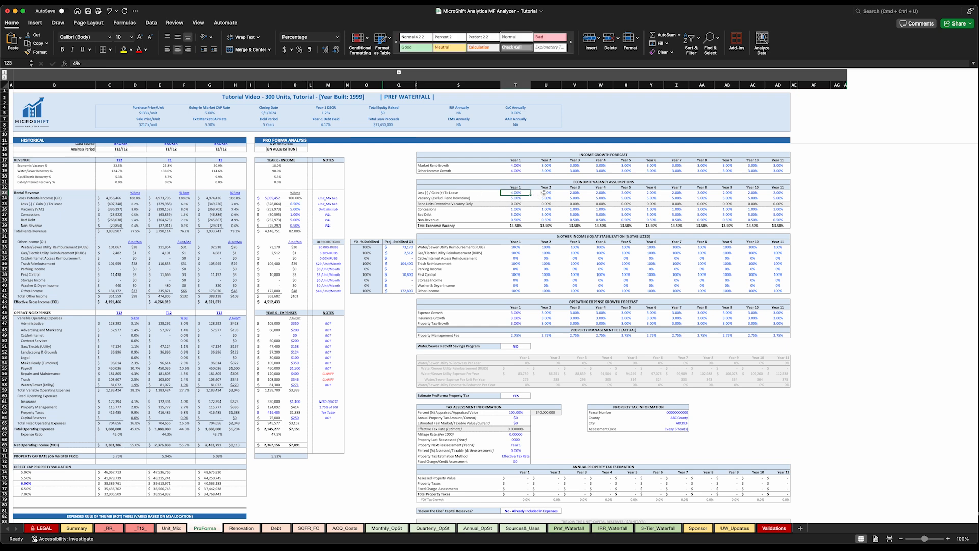
left_click(542, 194)
left_click(298, 209)
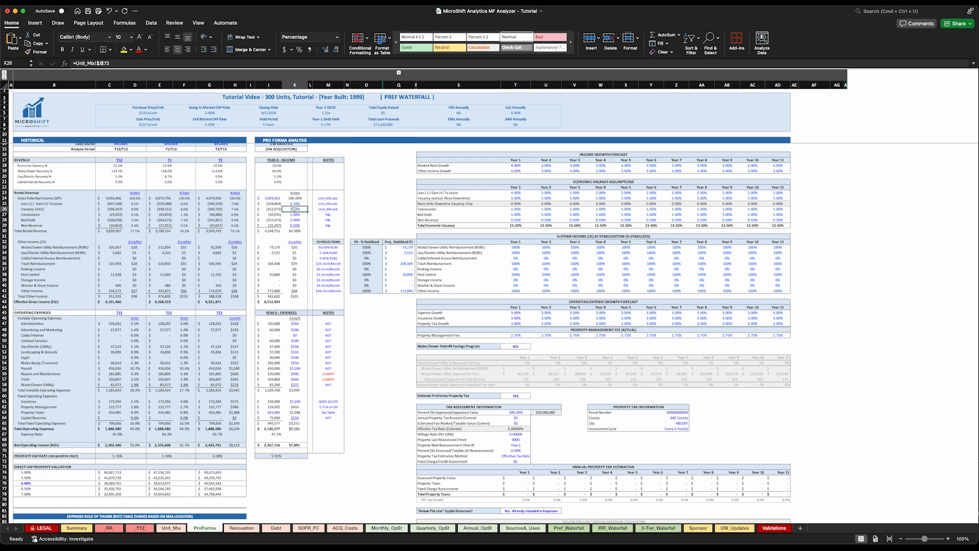
left_click(516, 198)
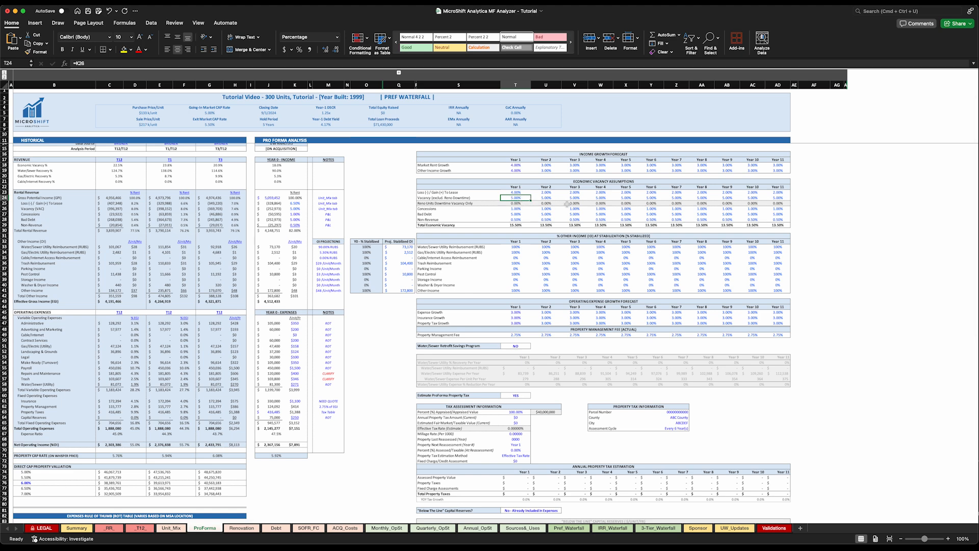
Set Year 1 Vacancy (exclud. Reno Downtime) to 7% and compare it with the Year 0 percentages.
type("7%")
key("Tab")
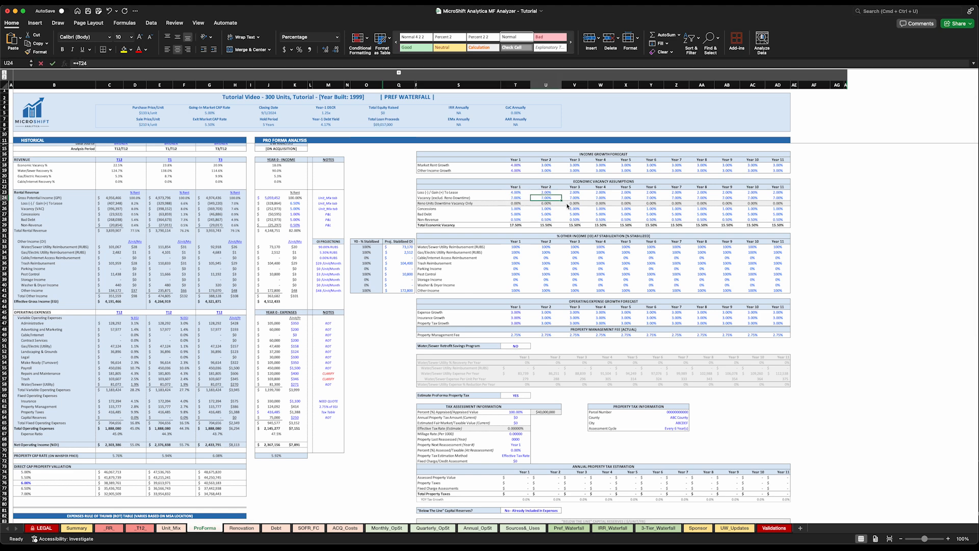
left_click(298, 209)
left_click(517, 198)
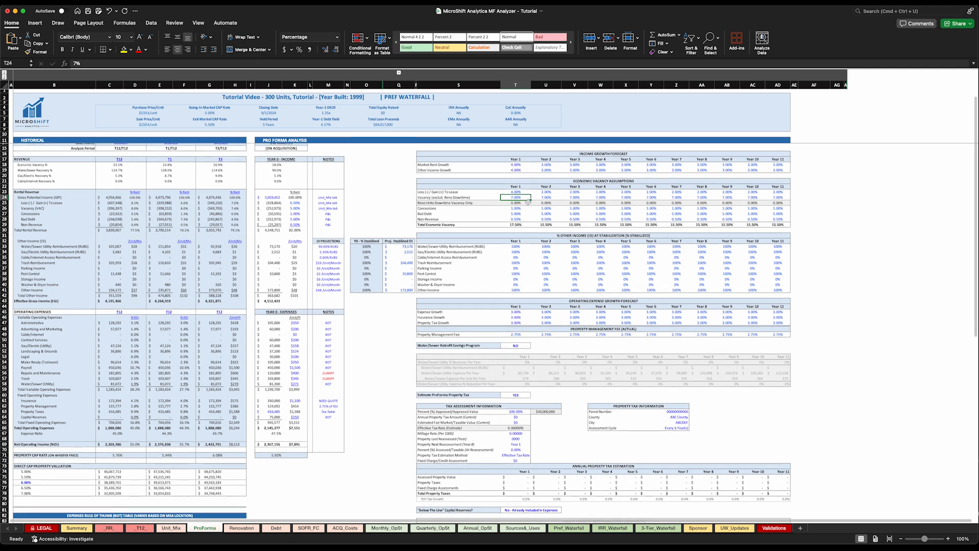
scroll(510, 201, "up", 1)
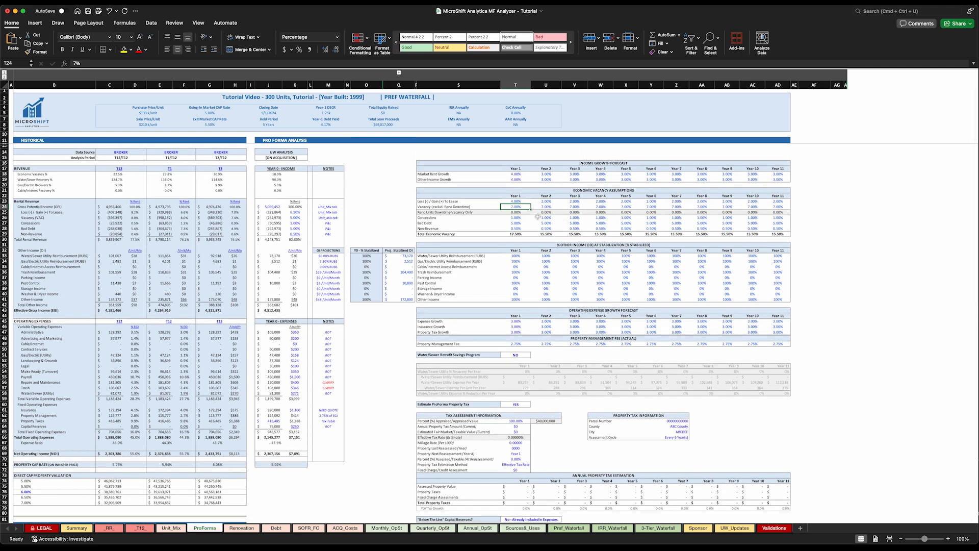
scroll(526, 208, "down", 1)
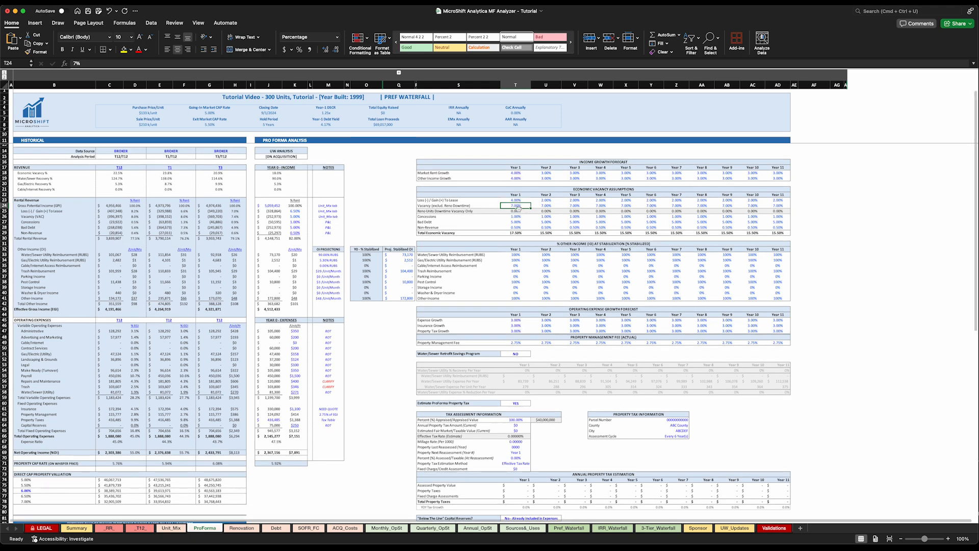
scroll(521, 209, "up", 1)
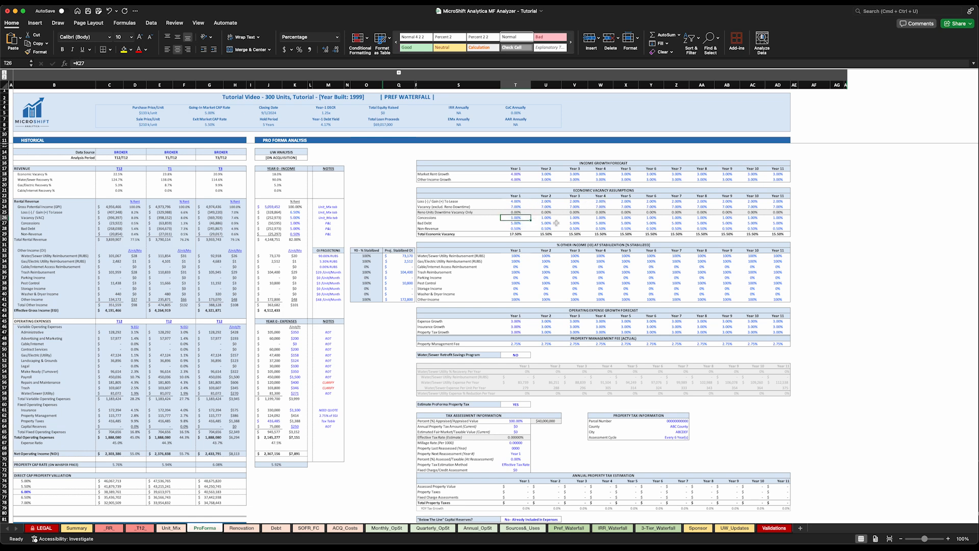
Review the Concessions assumption, and set Bad Debt to 3% for Year 1, 2% for Year 2 and 1% for Year 3.
left_click(555, 219)
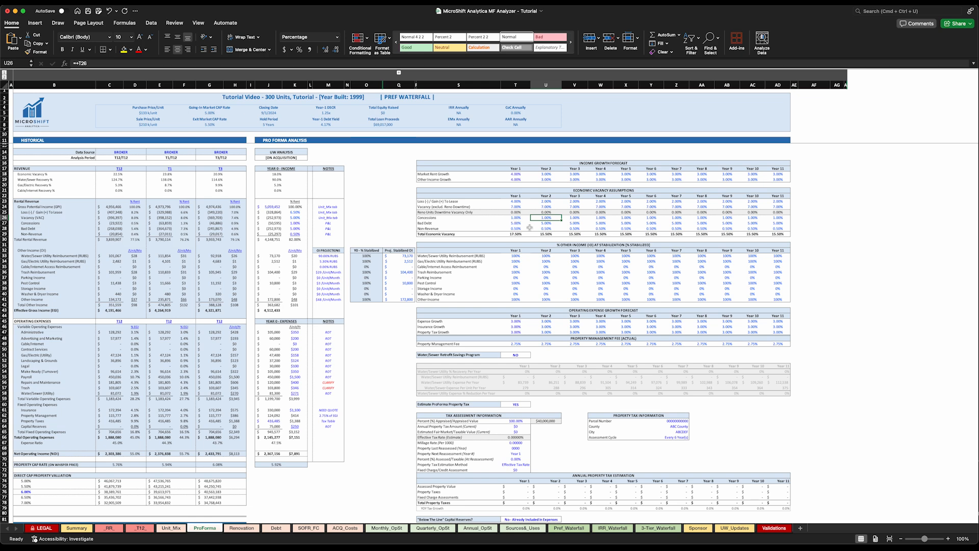
left_click(514, 219)
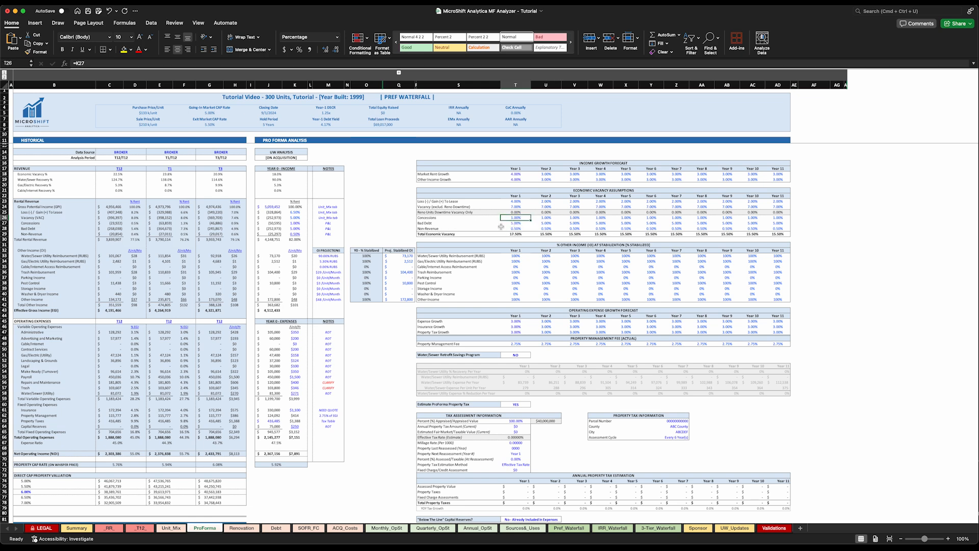
left_click(522, 225)
type("3")
key("Tab")
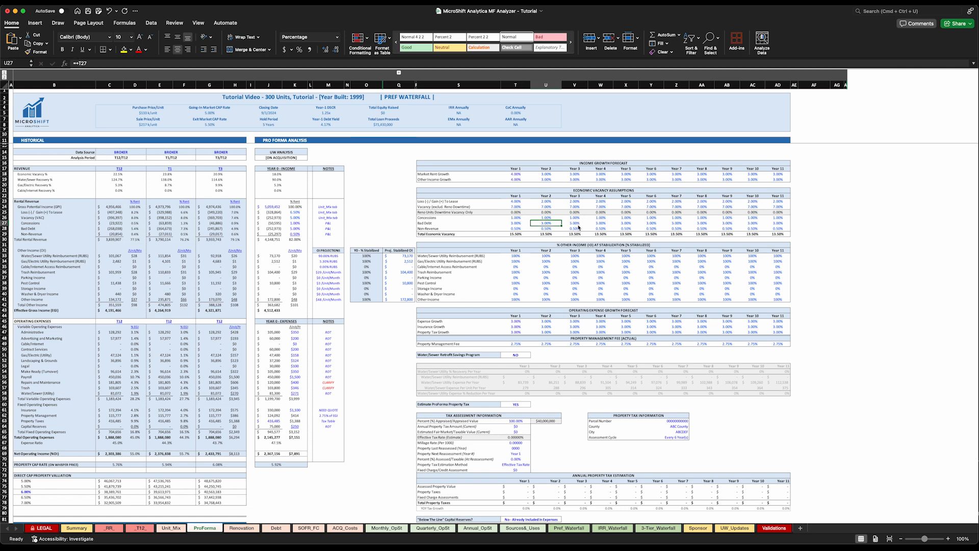
type("2")
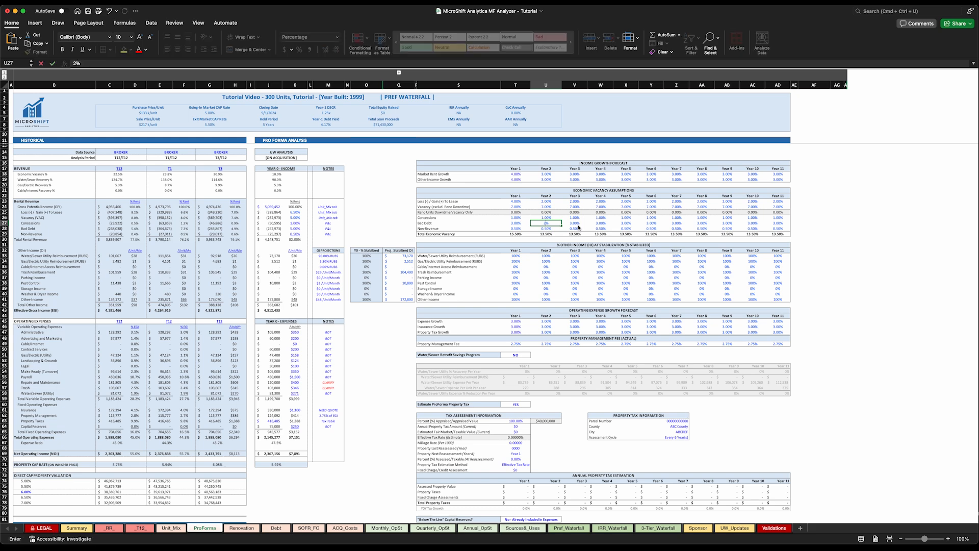
key("Tab")
type("1")
key("Tab")
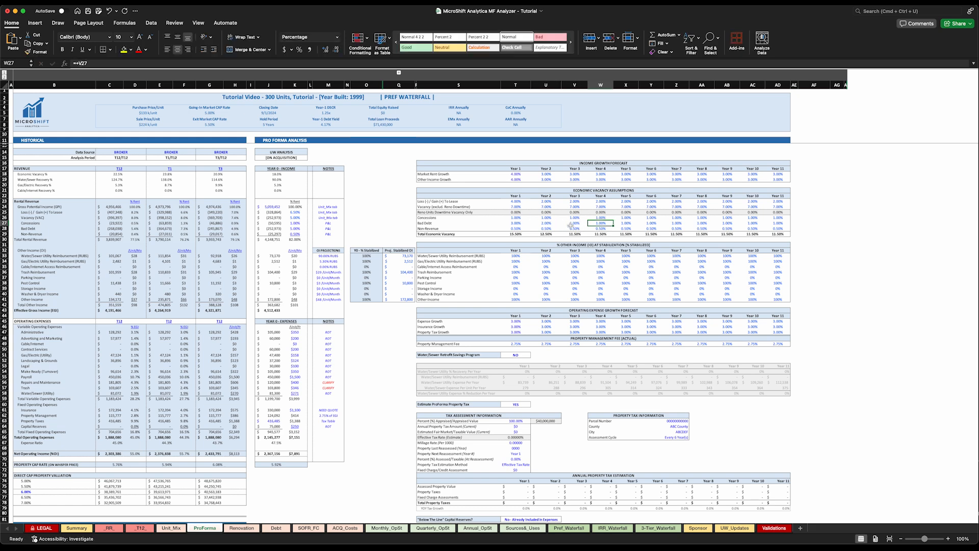
Review Year 1 Non-Revenue and how the yearly assumptions feed the Total Economic Vacancy row.
left_click(514, 229)
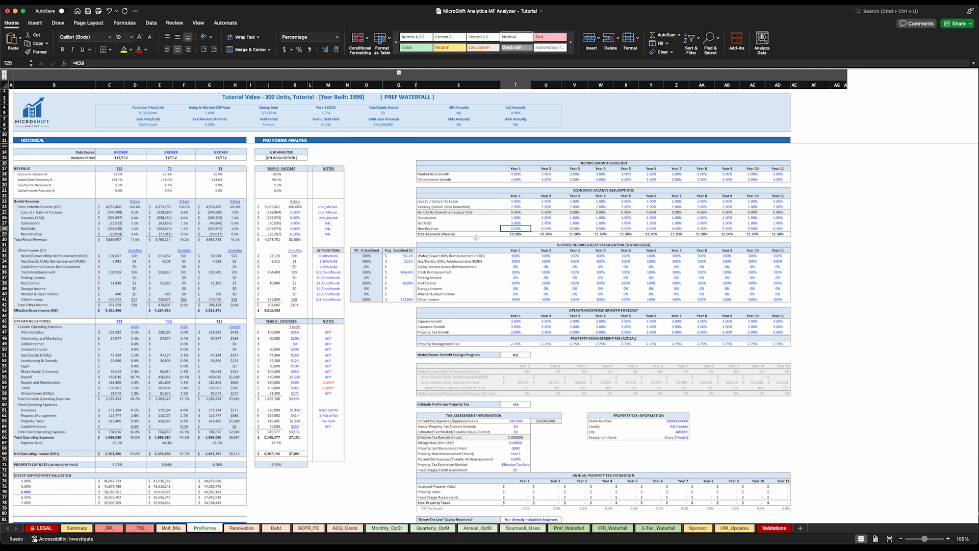
left_click(574, 234)
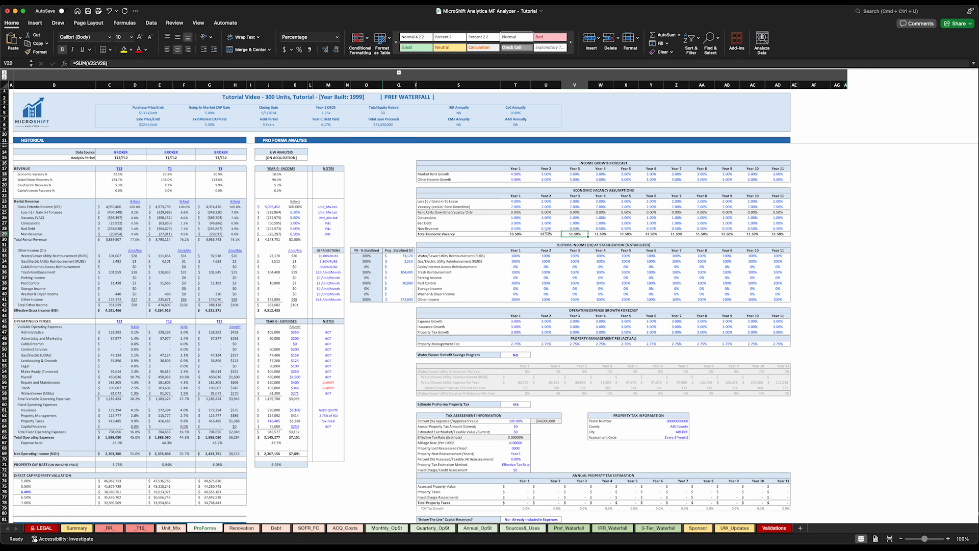
left_click(546, 223)
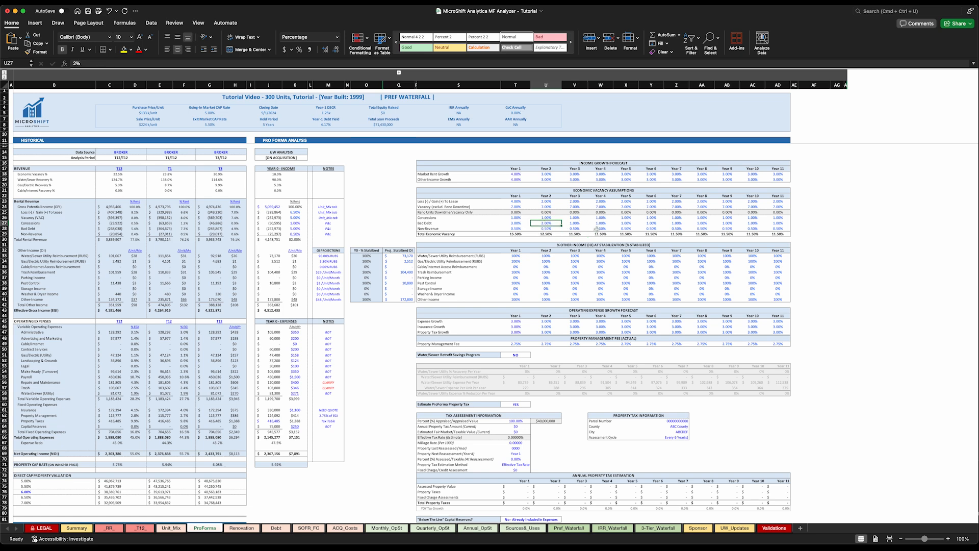
left_click(547, 202)
left_click(574, 234)
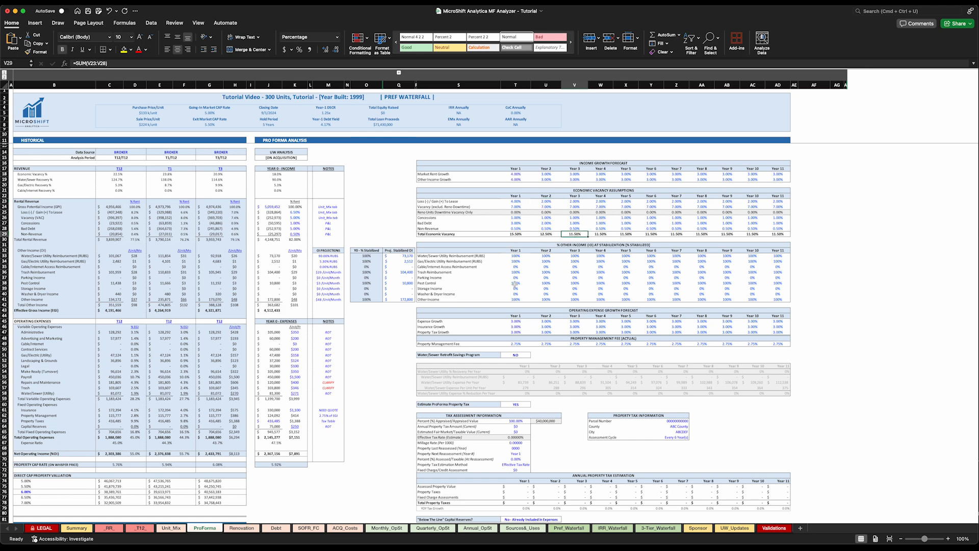
Examine the Year 1 stabilization percentage, projected stabilized income and RUBS projection for Water/Sewer Utility Reimbursement.
scroll(532, 286, "down", 1)
scroll(531, 286, "down", 1)
left_click(513, 226)
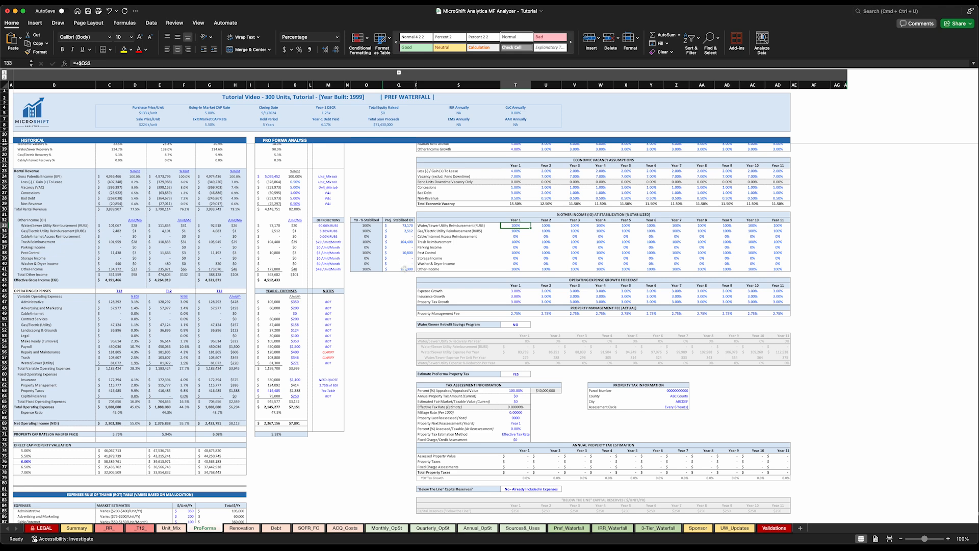
scroll(399, 269, "up", 3)
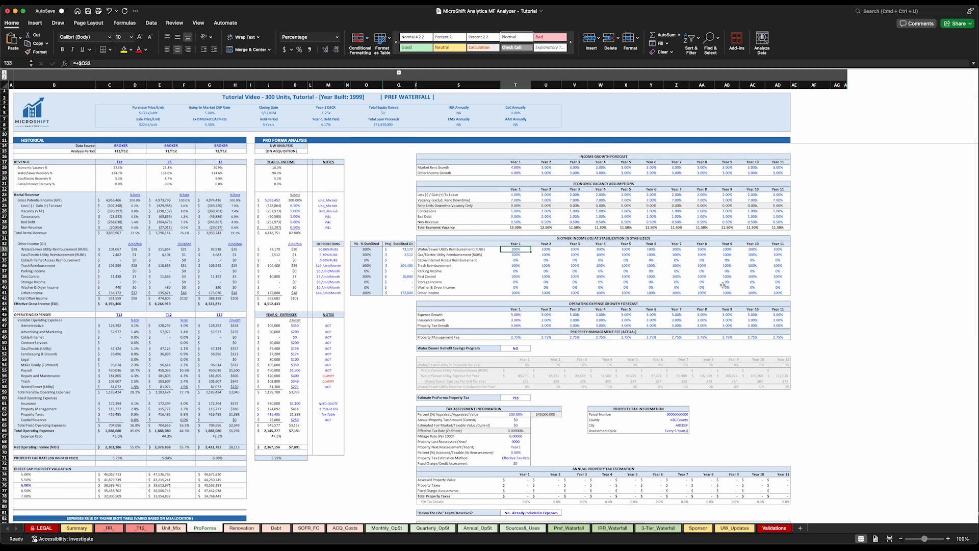
left_click(404, 250)
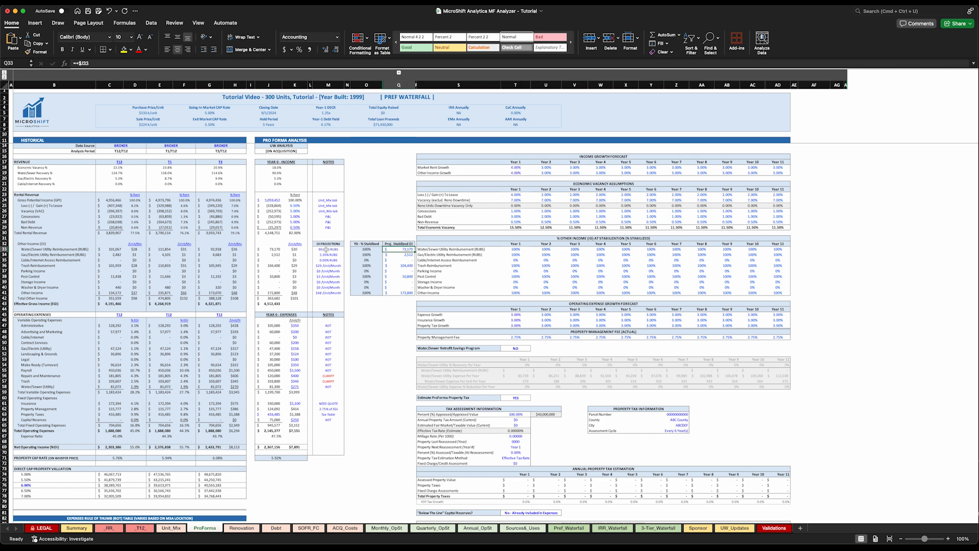
left_click(327, 250)
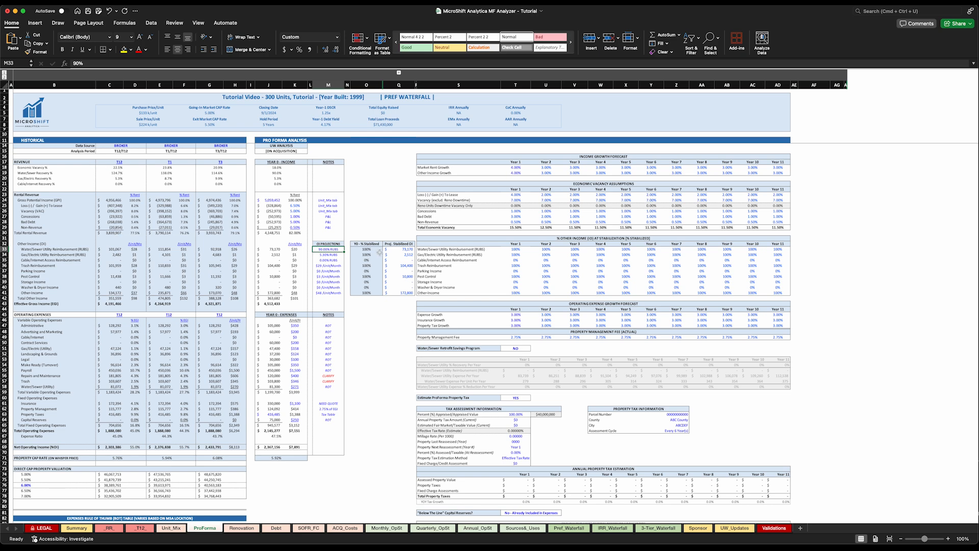
left_click(405, 250)
Set the Year 0 Water/Sewer Utility Reimbursement projection to 50% RUBS and check its projected stabilized income.
left_click(327, 250)
type("50%")
key("Return")
left_click(325, 251)
left_click(401, 249)
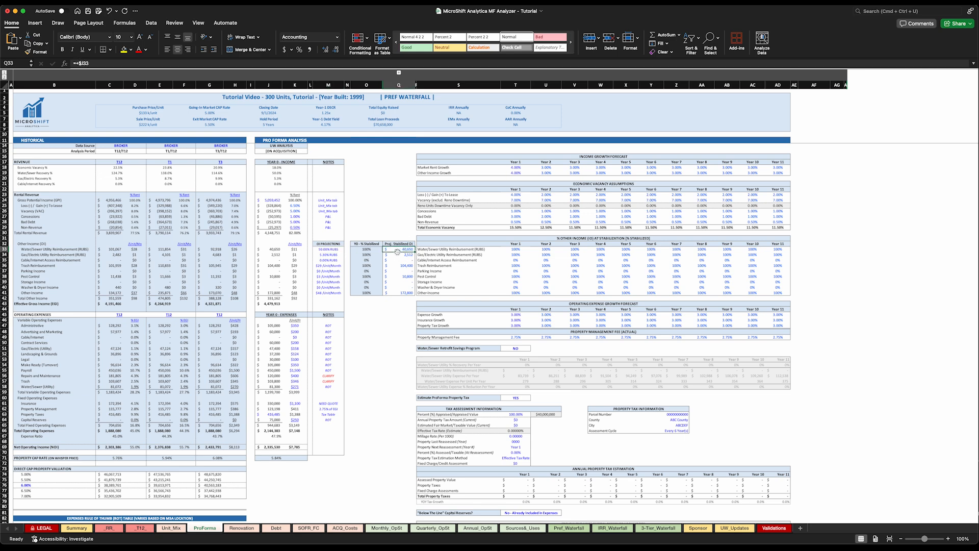
left_click(327, 251)
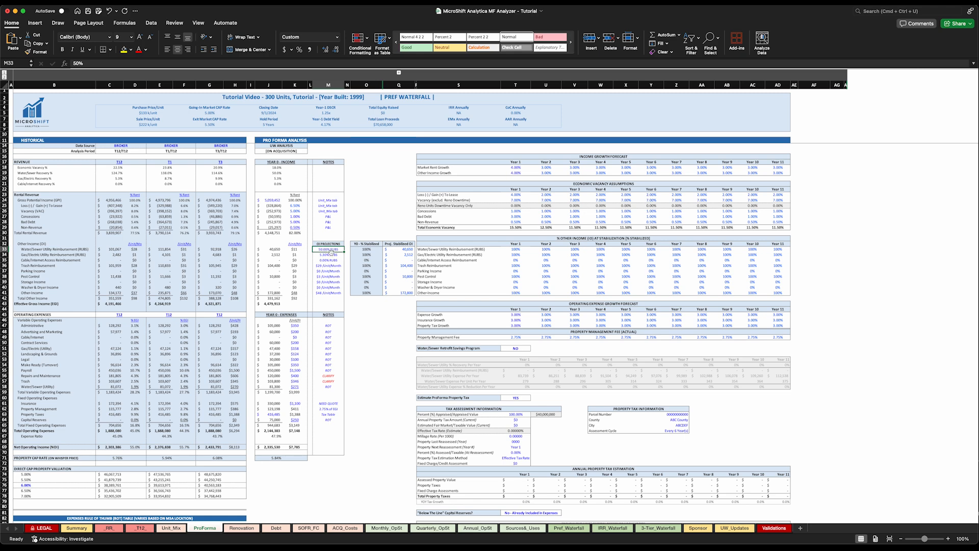
left_click(400, 254)
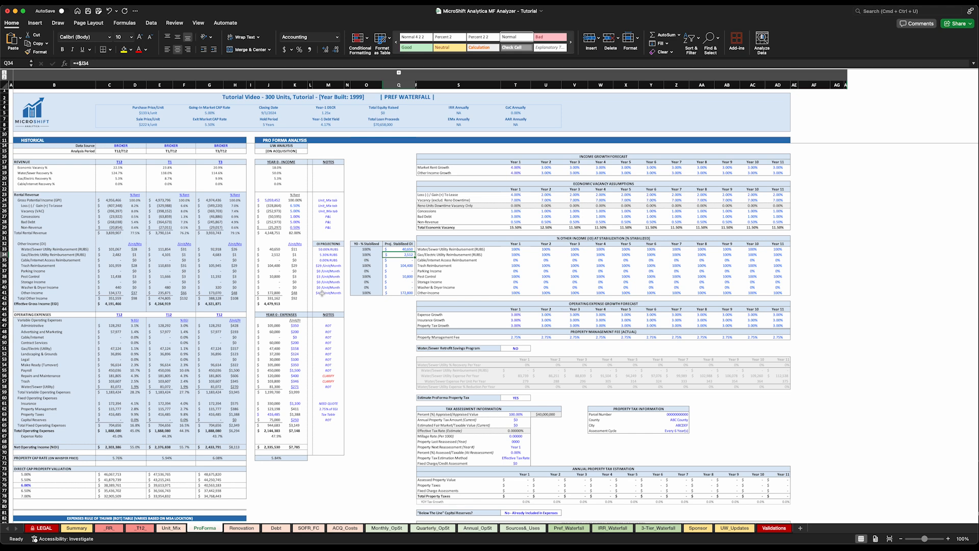
Set the projected stabilized Water/Sewer Utility Reimbursement to 0.90 times the Year 0 Water/Sewer expense in J58.
left_click(401, 249)
type("+0.90*")
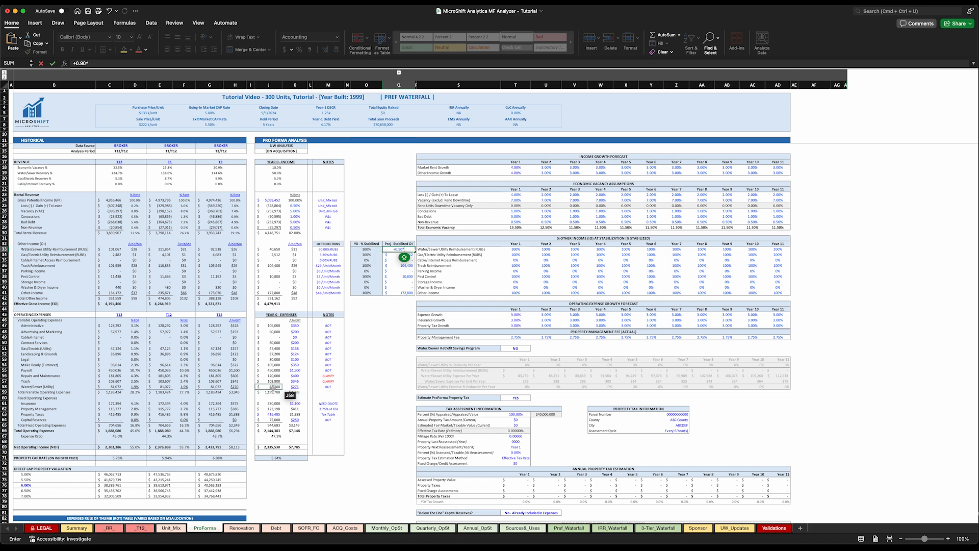
left_click(274, 387)
key("Return")
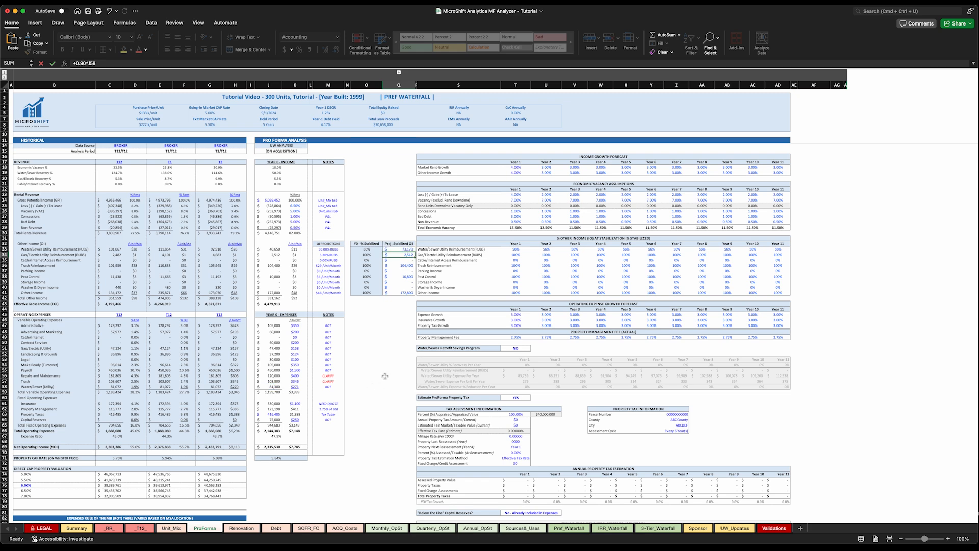
left_click(403, 250)
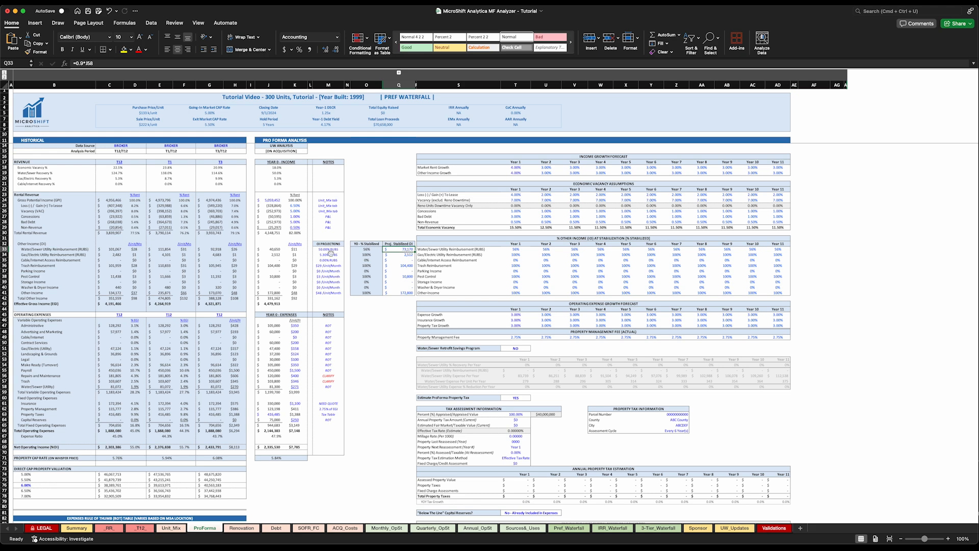
Compare Year 0 Water/Sewer reimbursement income with its projected stabilized amount, and trace the Year 0 and Year 1 stabilized percentages.
left_click(275, 250)
left_click(396, 250)
left_click(274, 250)
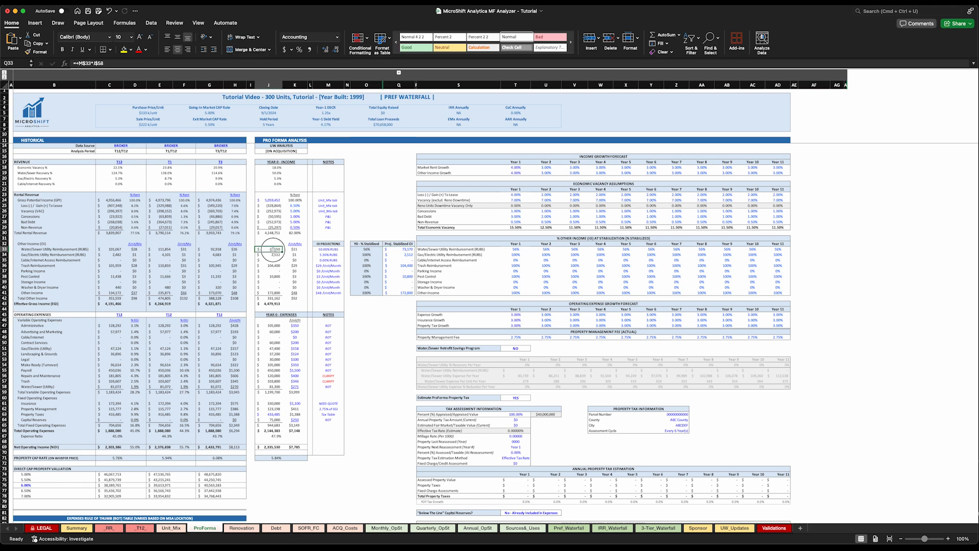
left_click(400, 251)
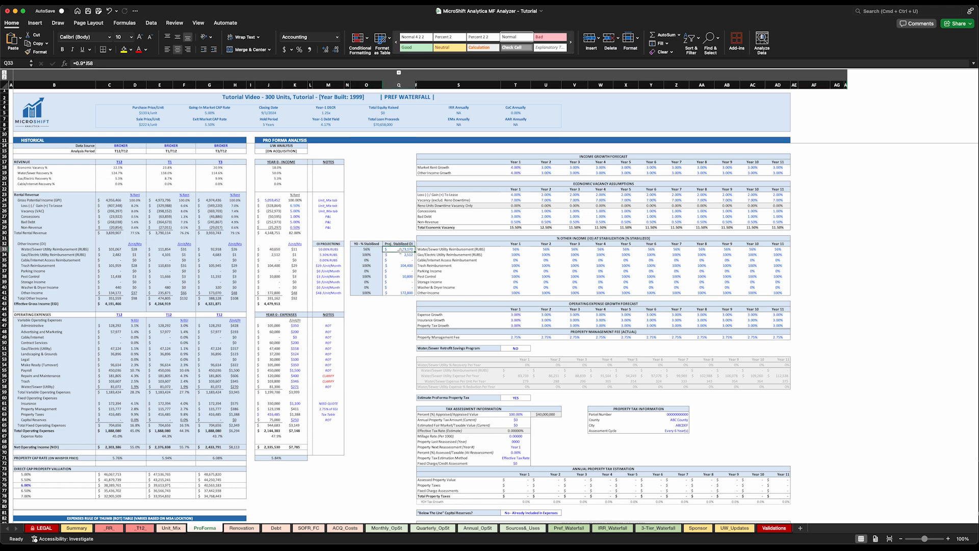
left_click(366, 249)
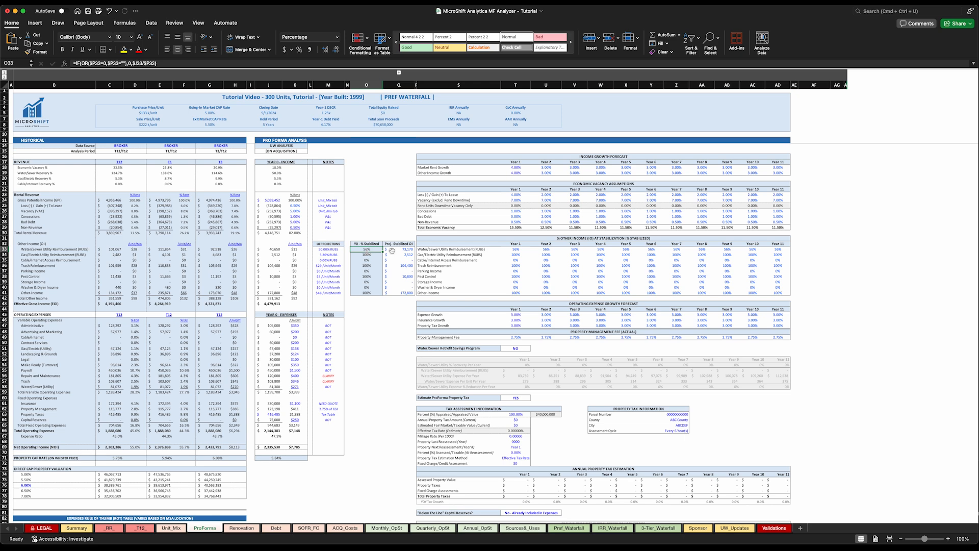
left_click(404, 250)
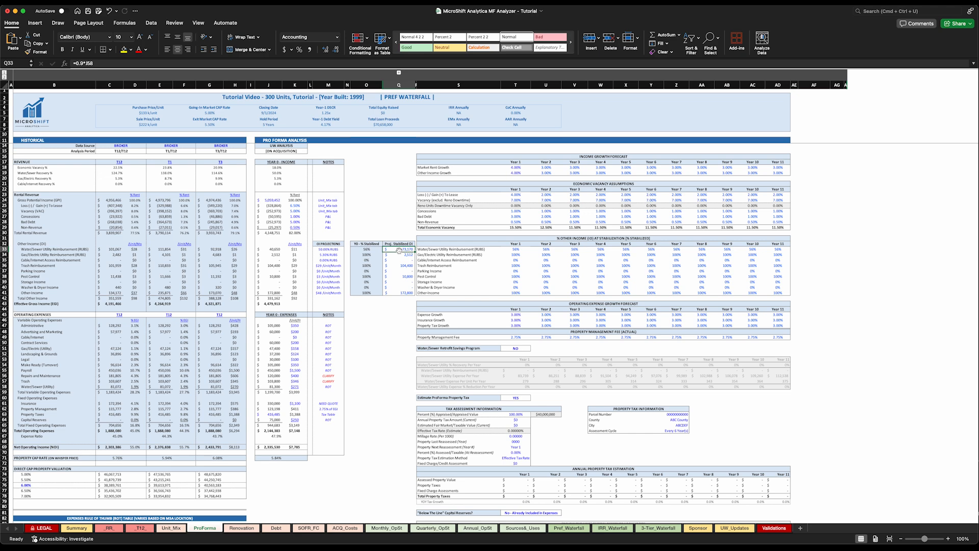
left_click(370, 249)
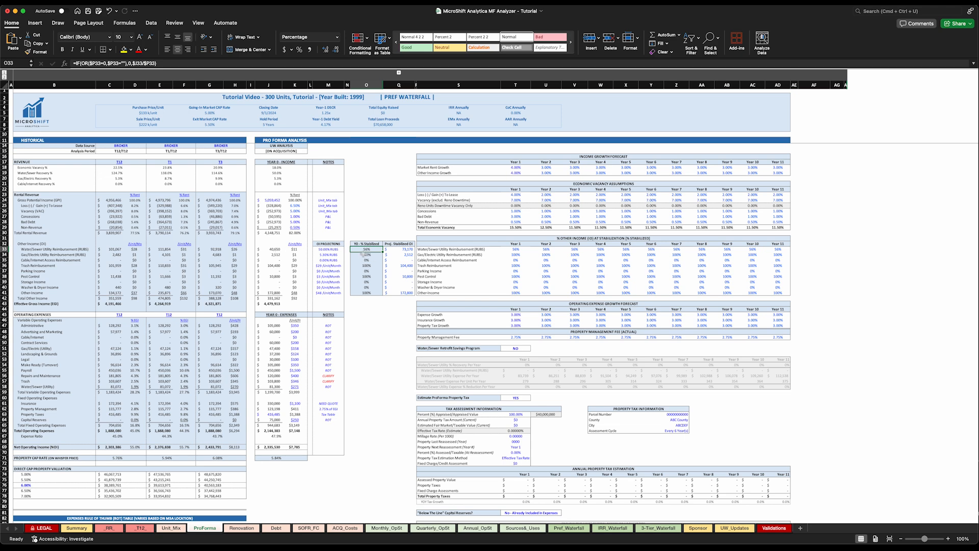
left_click(400, 249)
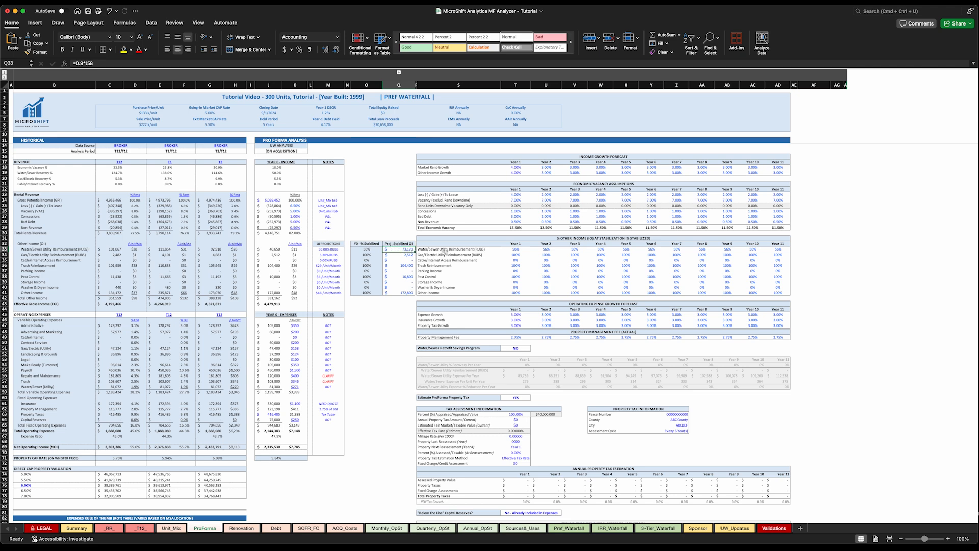
left_click(512, 251)
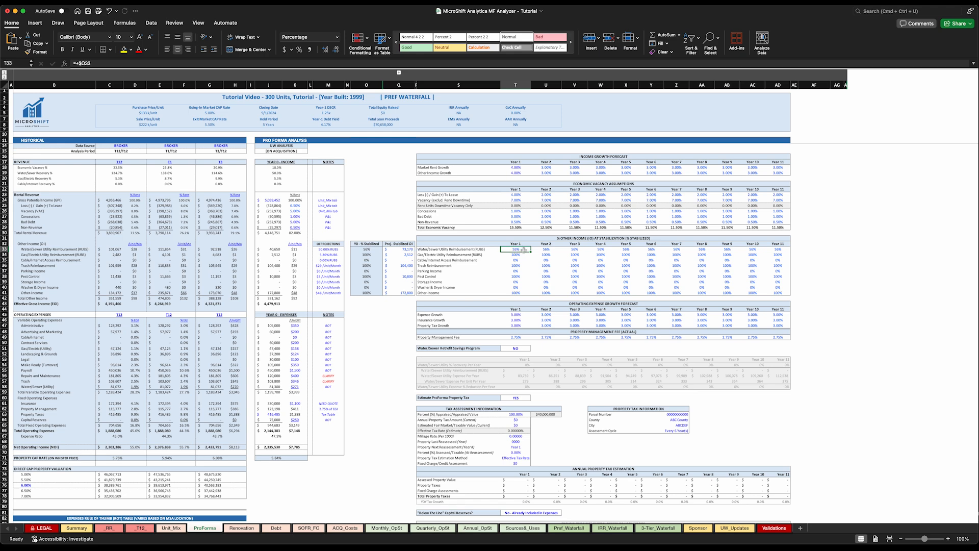
left_click(369, 250)
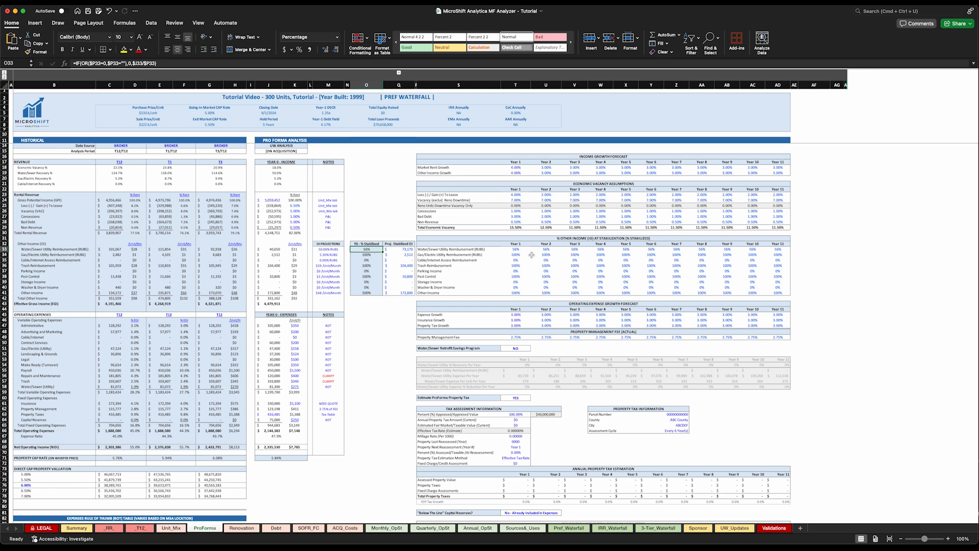
Set the Water/Sewer Utility Reimbursement stabilization to 70% for Year 1, 85% for Year 2 and 100% for Year 3.
left_click(516, 248)
type("70")
left_click(541, 249)
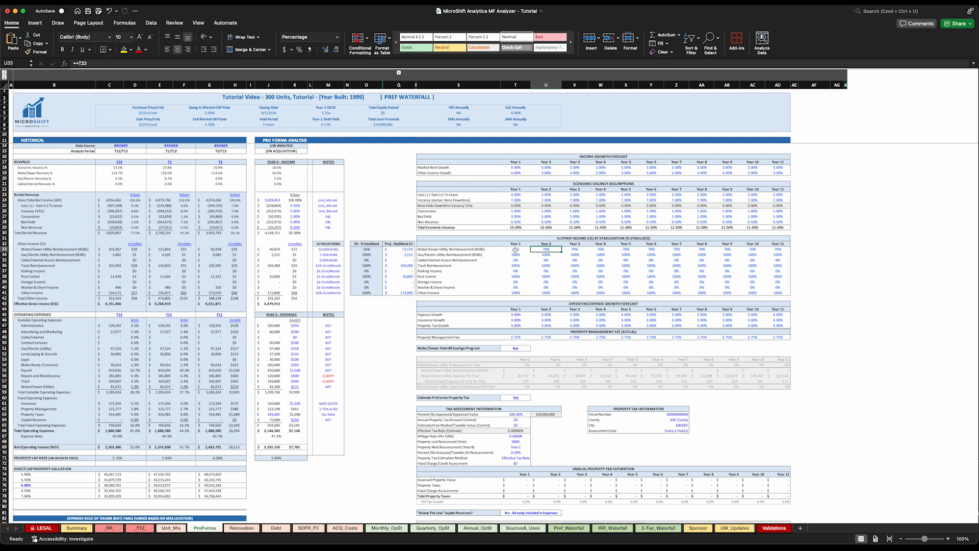
type("85")
left_click(574, 249)
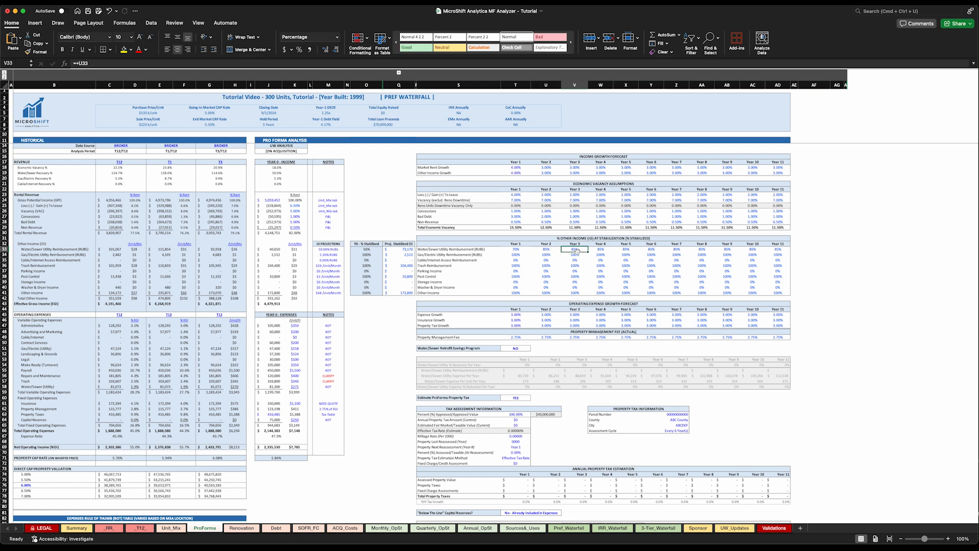
type("100")
key("Return")
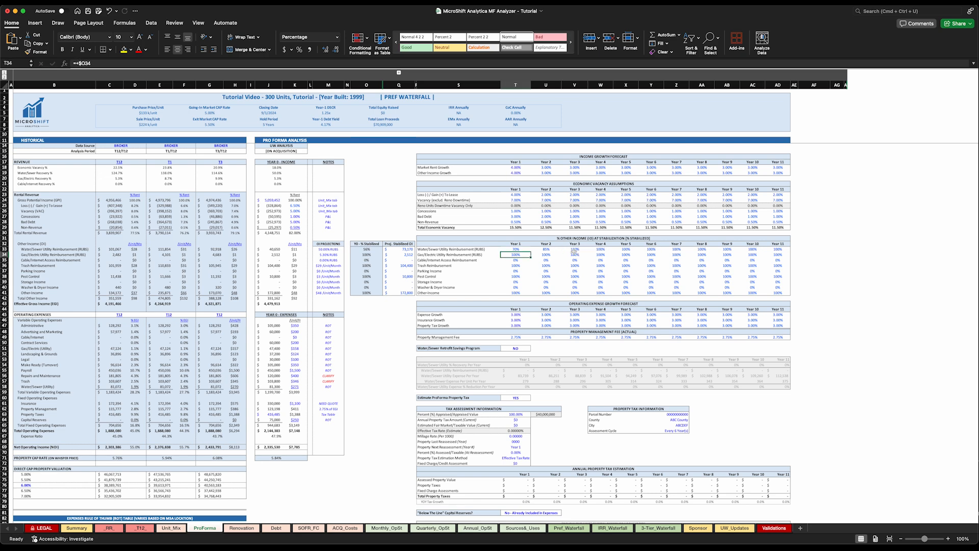
Review the Water/Sewer Year 0 and Year 3 stabilized percentages, and trace Gas/Electric Utility Reimbursement from Year 1 back to its T12 income.
left_click(367, 249)
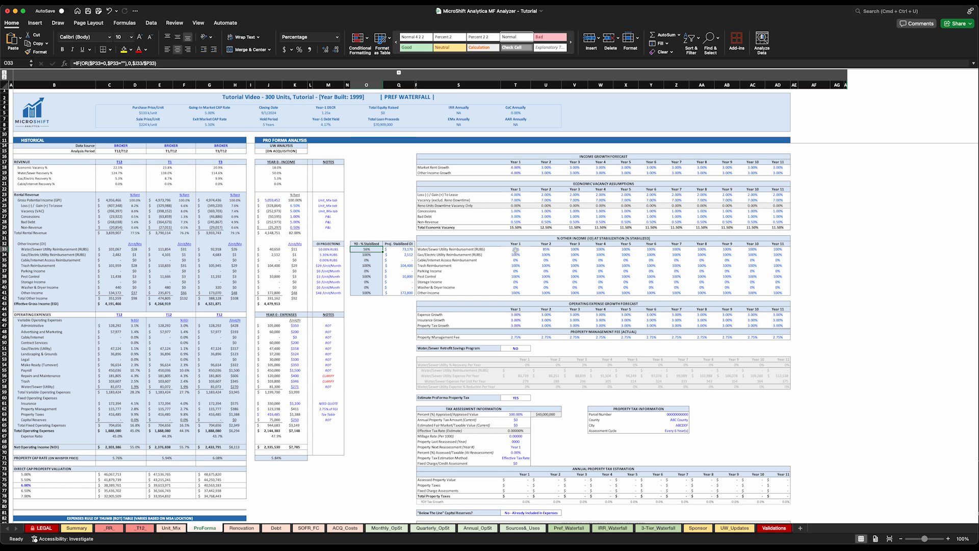
left_click(573, 249)
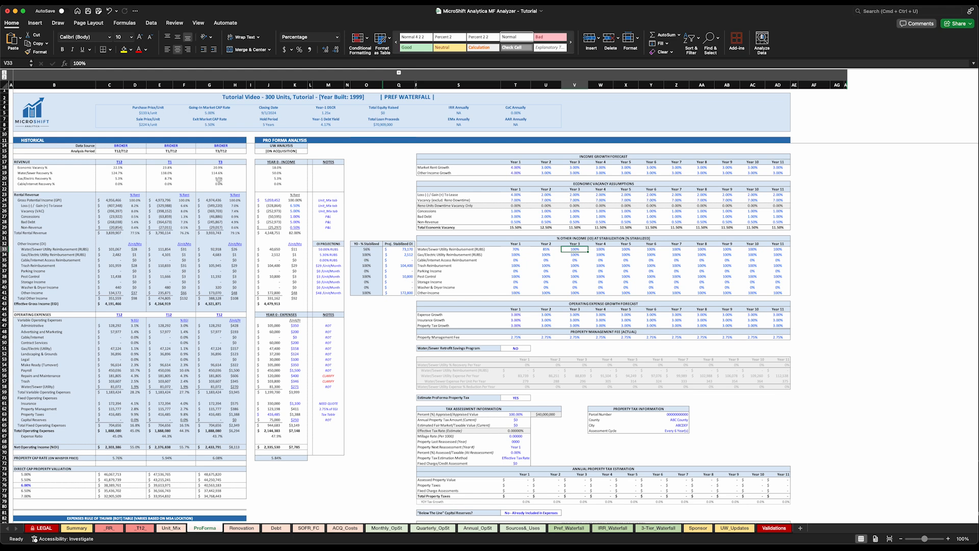
left_click(514, 255)
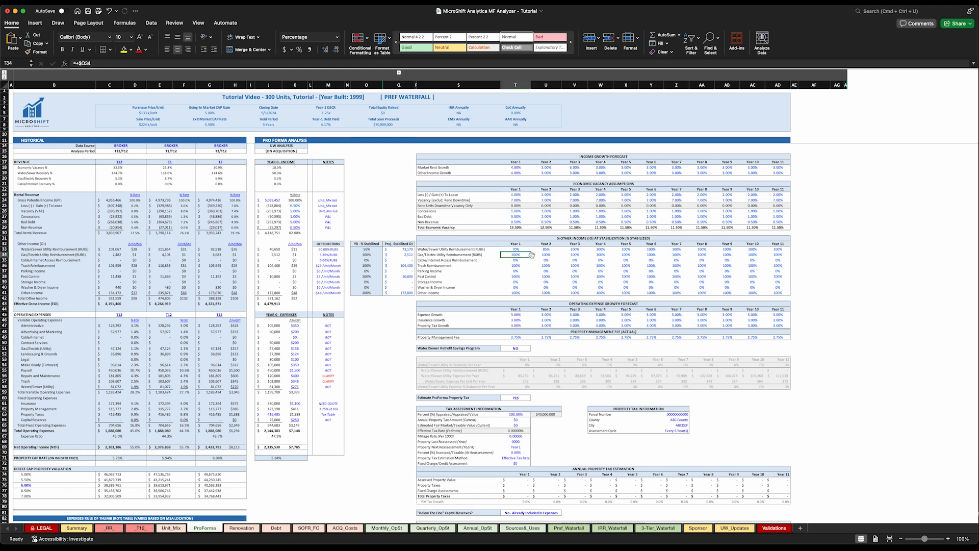
left_click(405, 255)
left_click(272, 254)
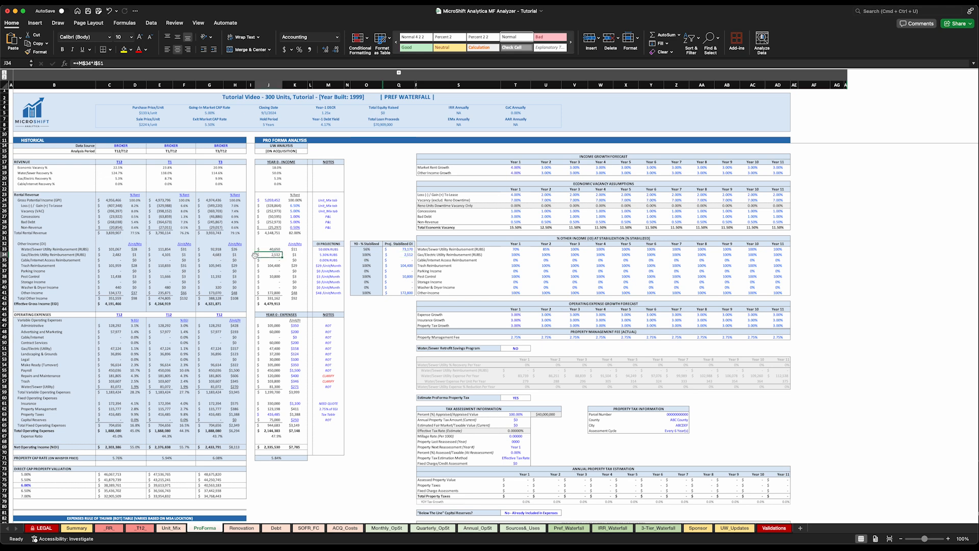
left_click(117, 253)
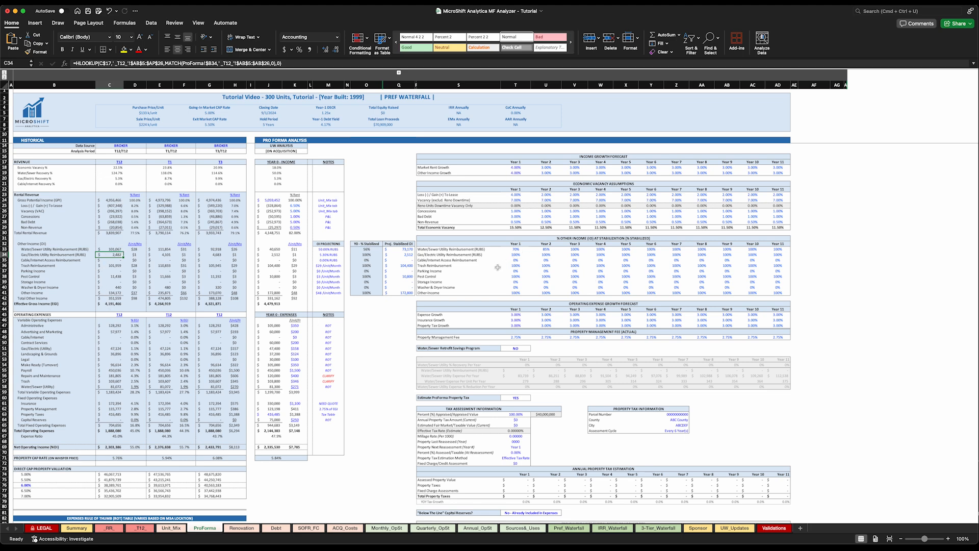
Trace Trash Reimbursement across its Year 1 stabilization, Year 0 income, per-unit monthly projection and projected stabilized income.
left_click(516, 266)
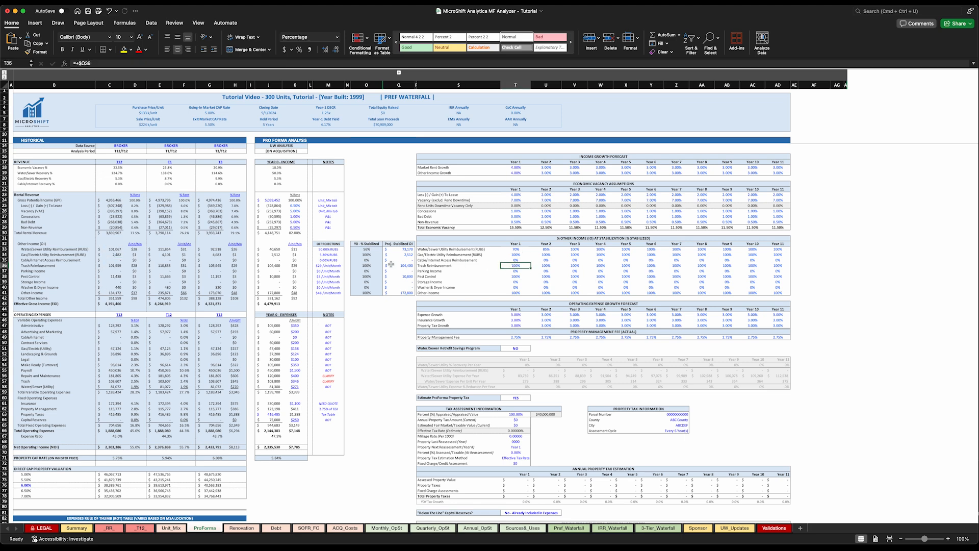
left_click(281, 265)
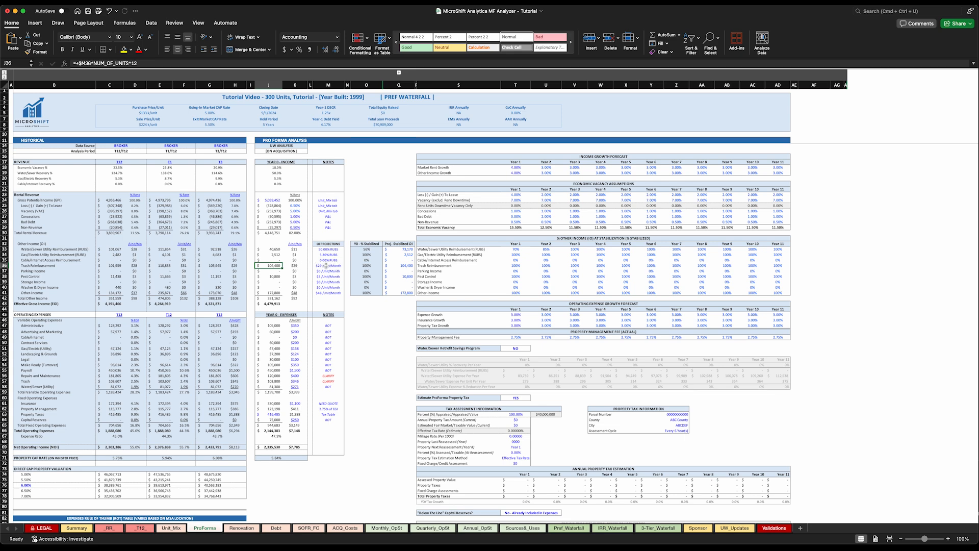
left_click(325, 265)
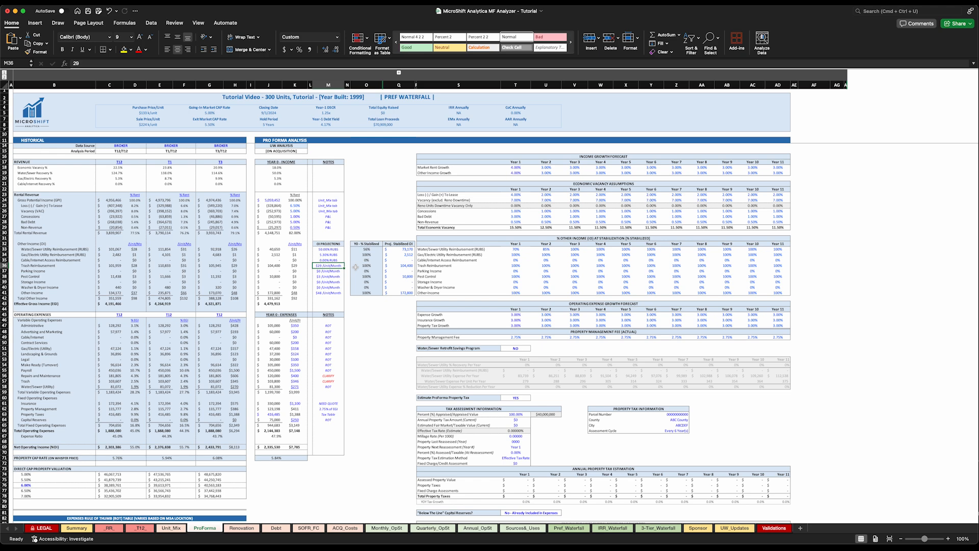
left_click(399, 266)
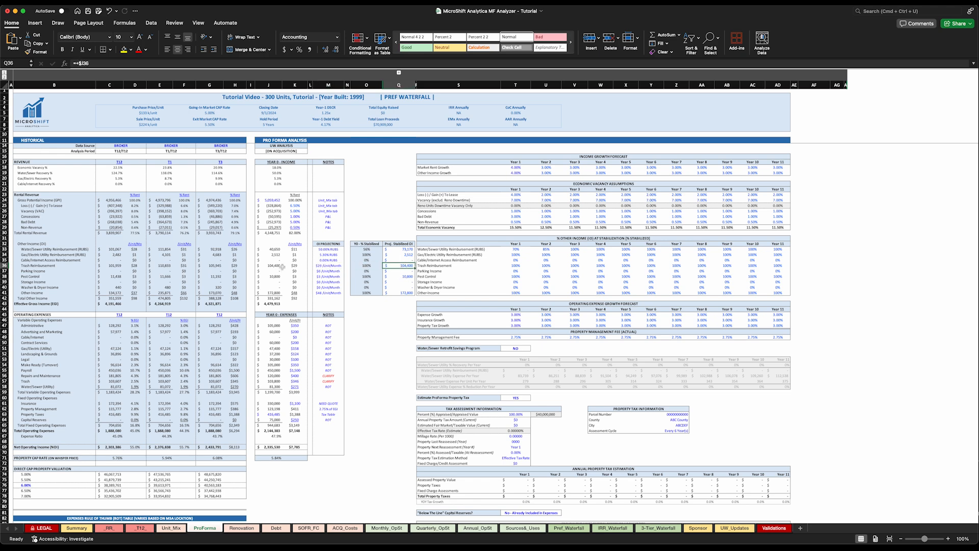
left_click(327, 266)
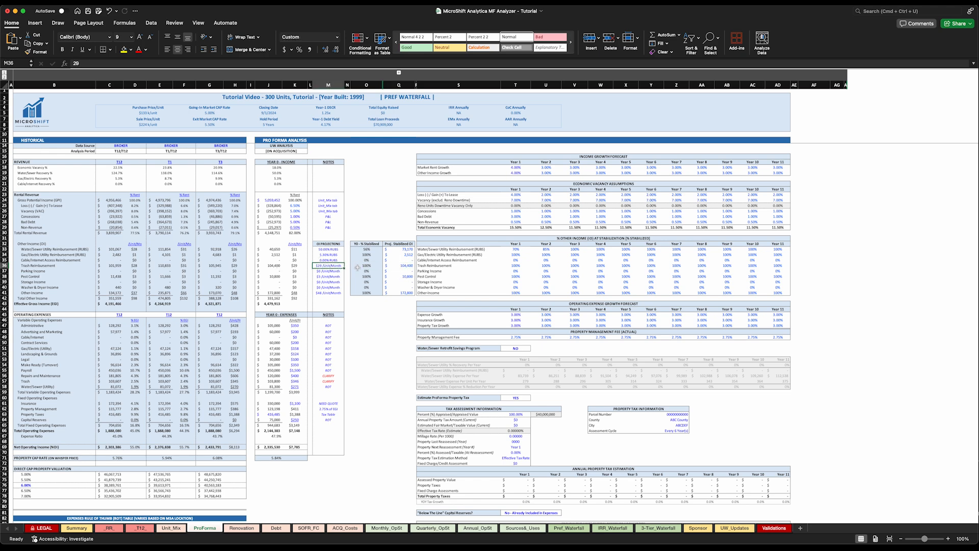
Set the projected stabilized Trash Reimbursement in Q36 to the formula 50*12*NUMB_OF_UNITS*0.90.
left_click(400, 266)
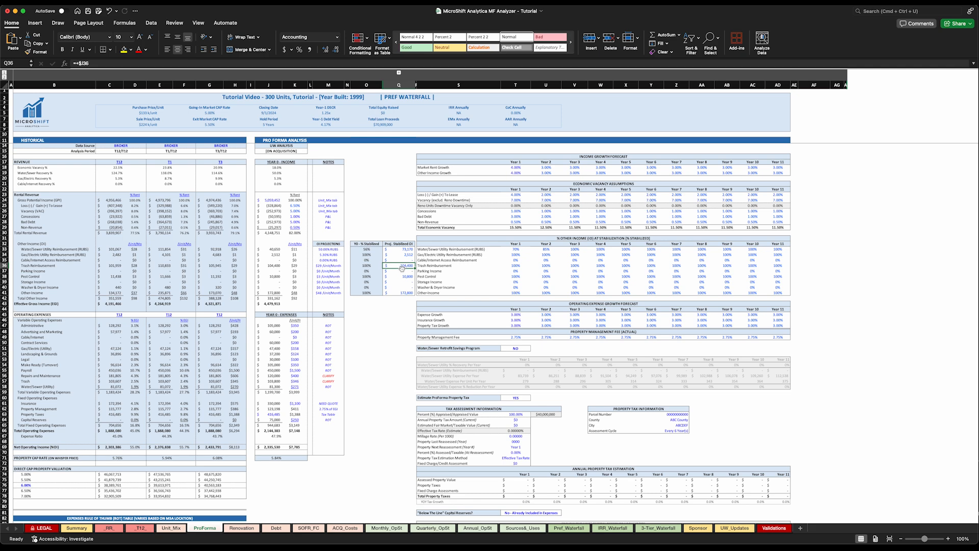
type("+")
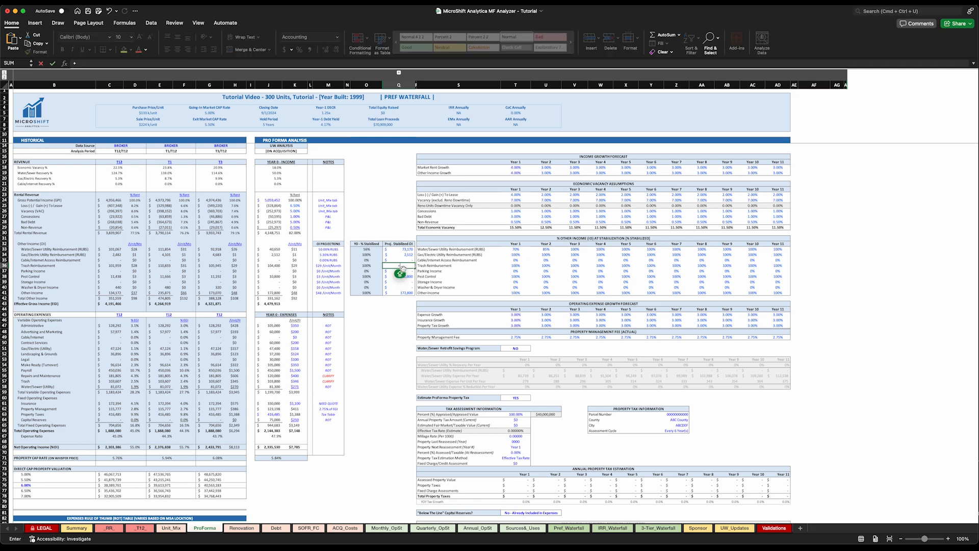
type("50*12")
left_click(404, 273)
type("*")
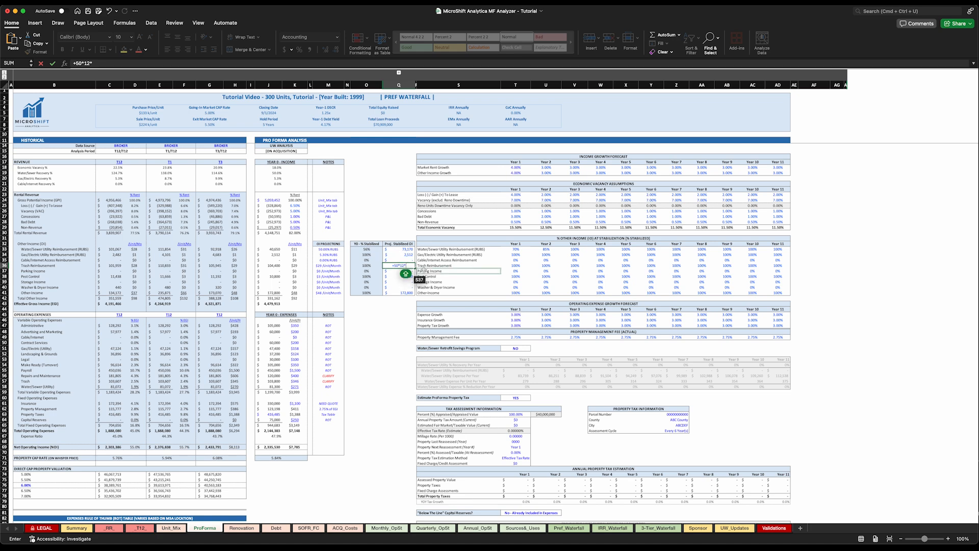
type("300")
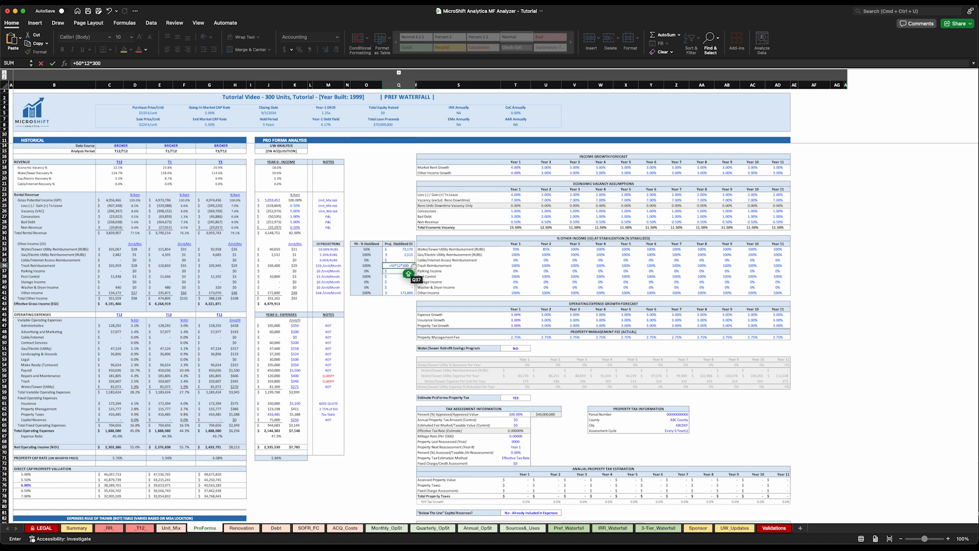
key("BackSpace")
key("BackSpace")
key("BackSpace")
type("NUMB")
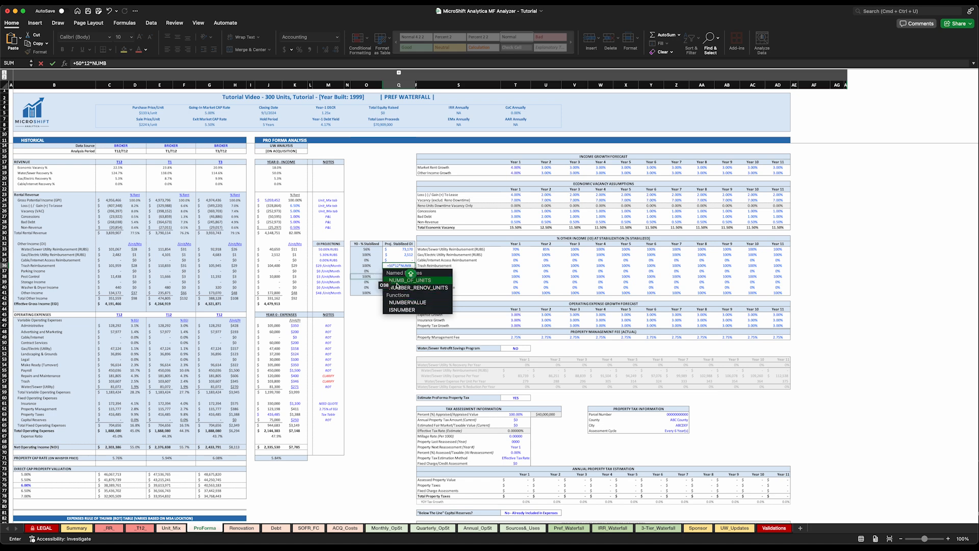
double_click(403, 280)
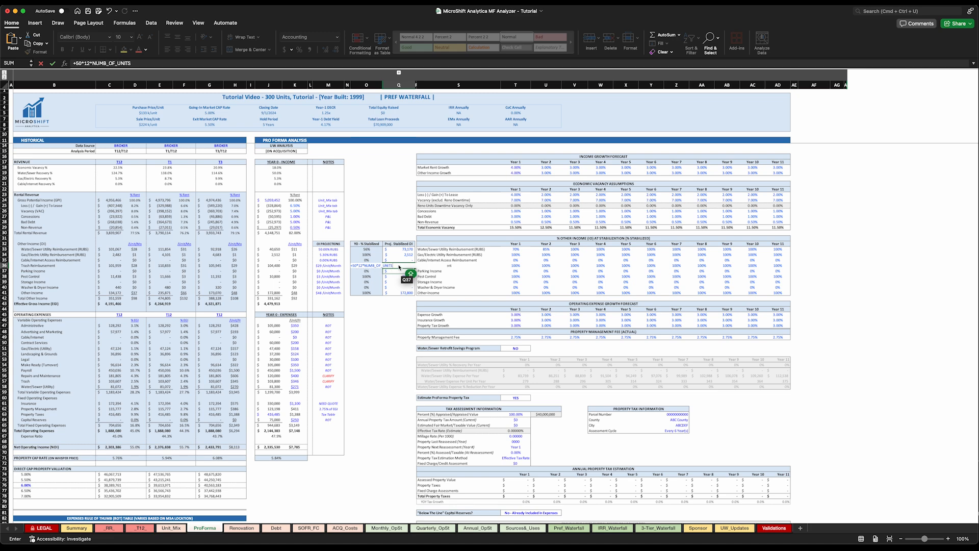
type("*")
type("0.90")
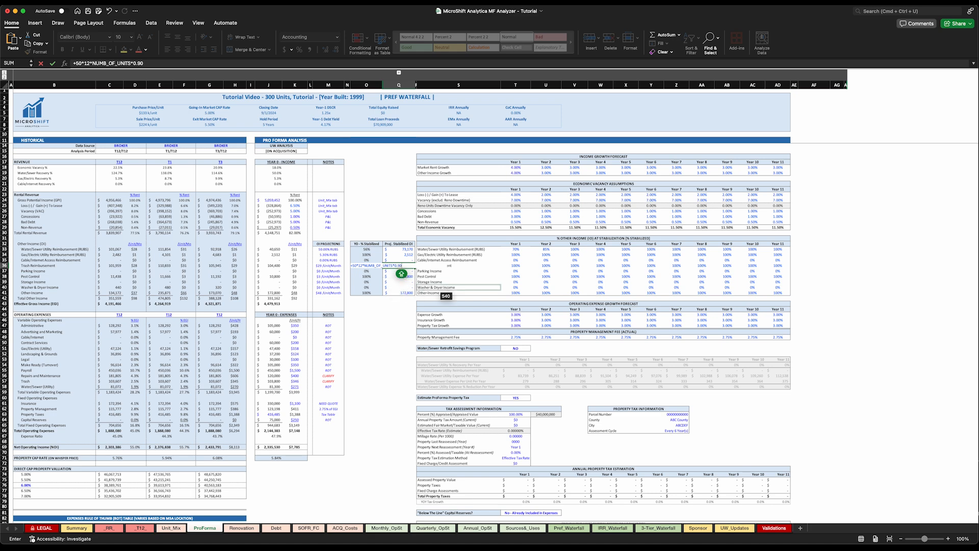
key("Return")
Ignore the inconsistent formula error flagged on the projected stabilized Trash Reimbursement cell Q36.
left_click(400, 266)
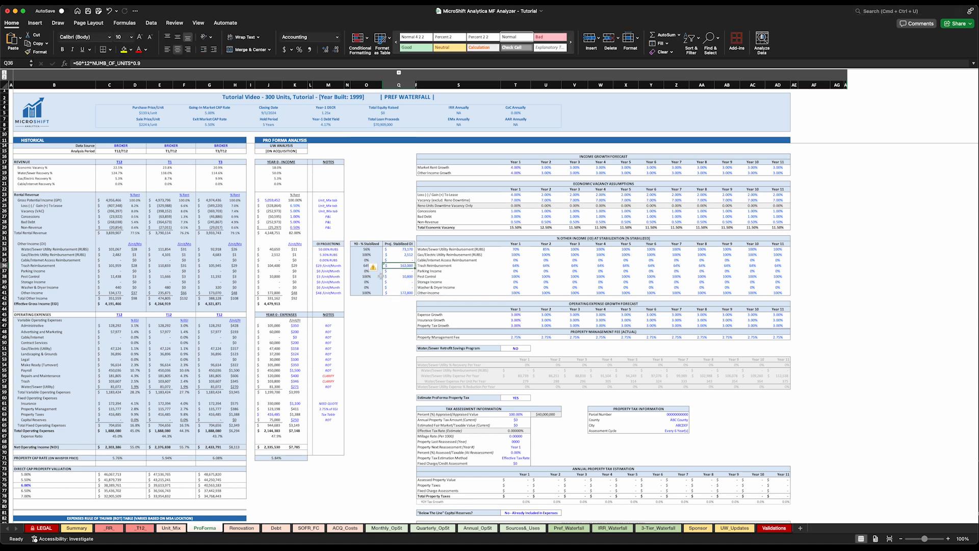
mouse_move(376, 270)
left_click(401, 260)
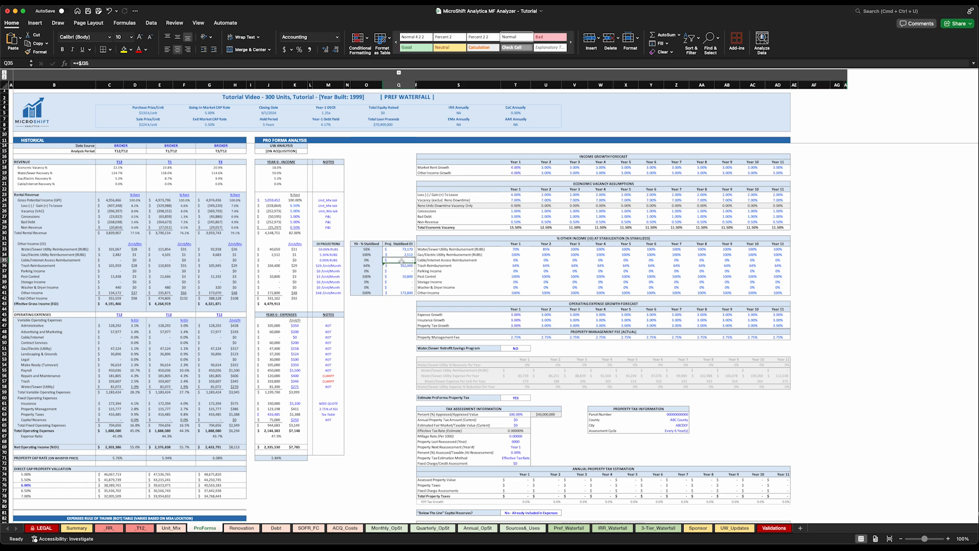
left_click(402, 271)
left_click(400, 266)
mouse_move(378, 270)
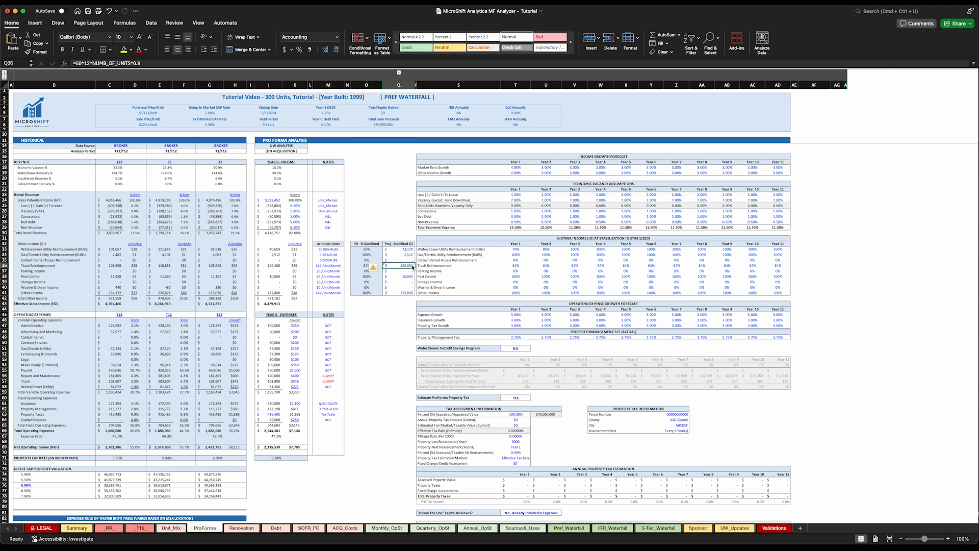
left_click(379, 267)
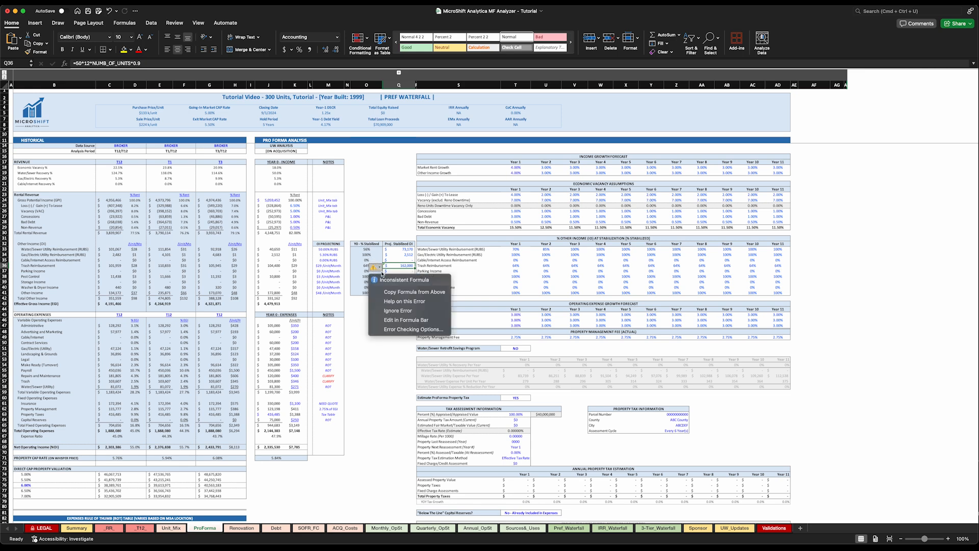
left_click(392, 310)
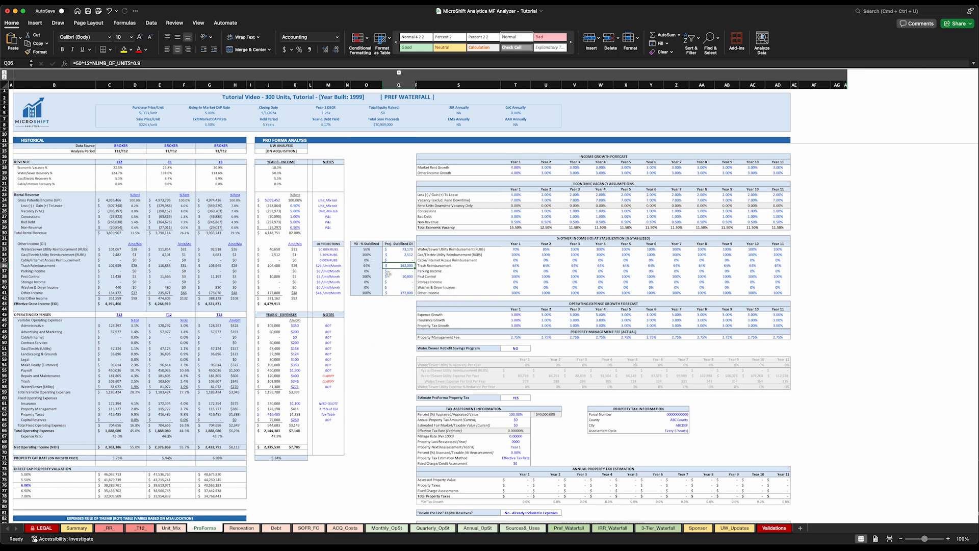
Compare Trash Reimbursement's Year 0 income and per-unit projection with its projected stabilized amount and Year 0 stabilized percentage.
left_click(276, 267)
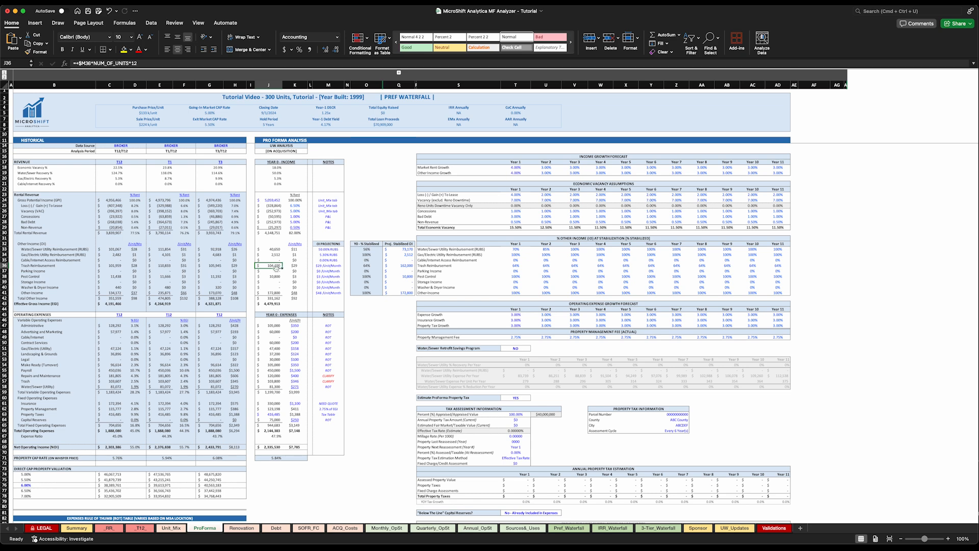
left_click(305, 265)
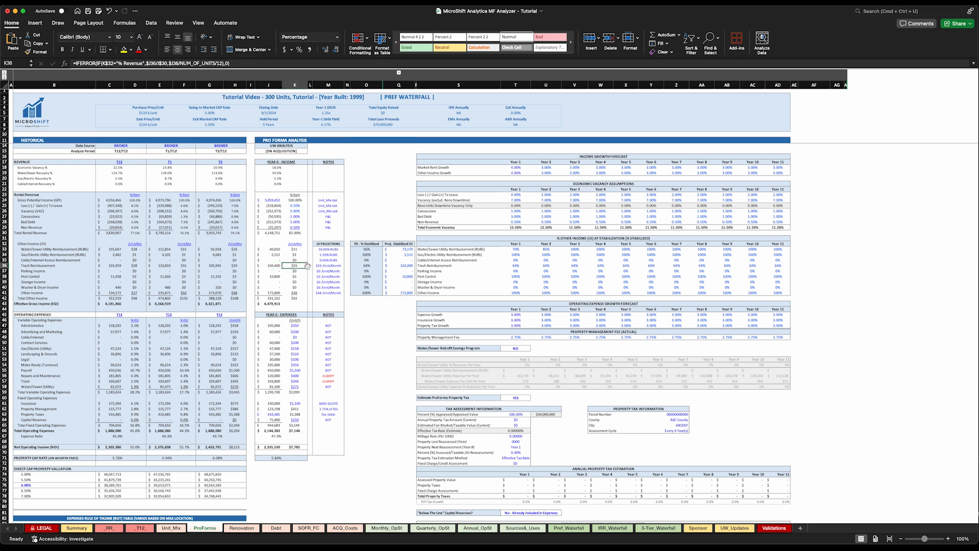
left_click(318, 266)
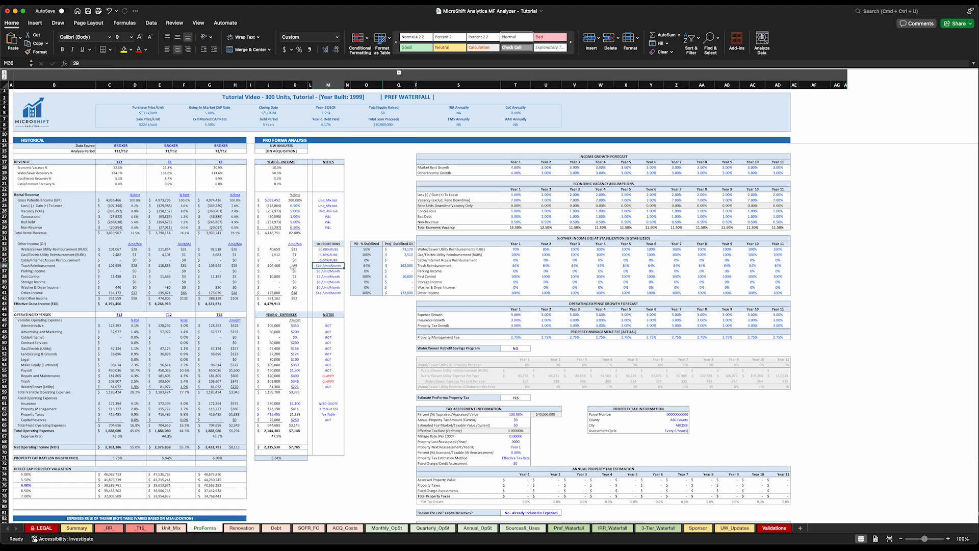
left_click(295, 266)
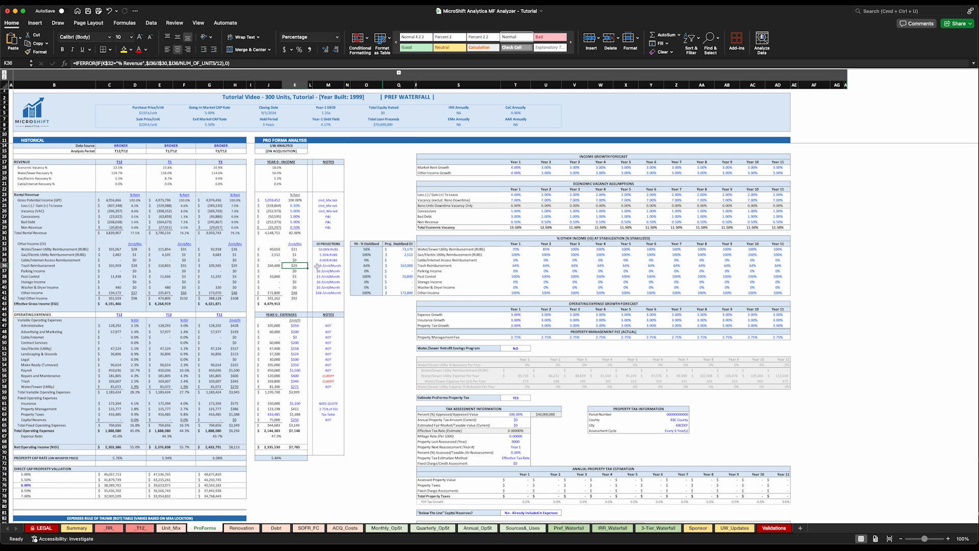
left_click(401, 265)
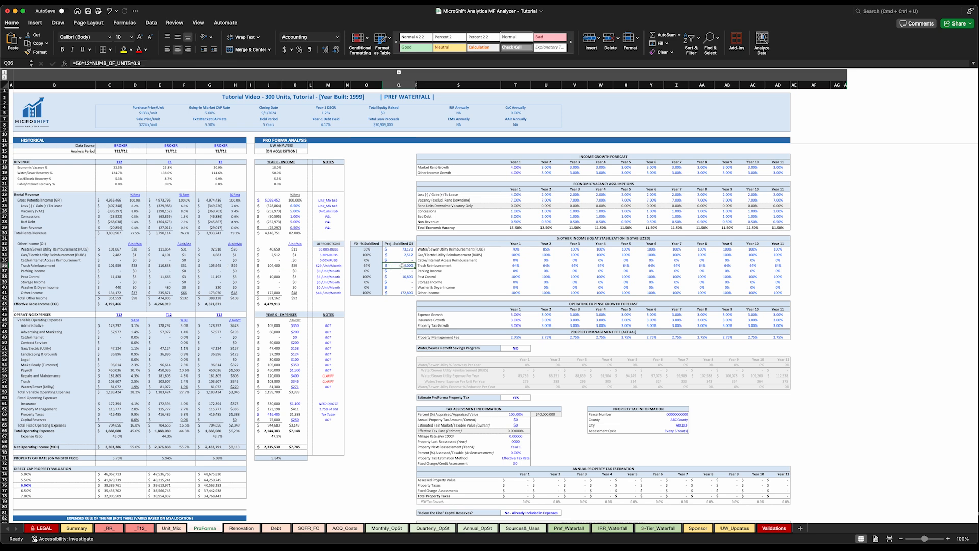
left_click(325, 266)
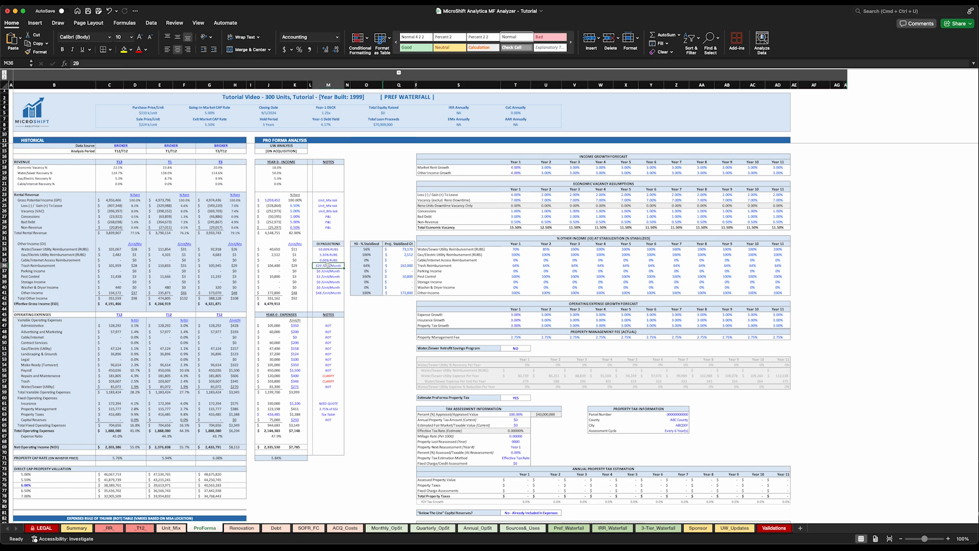
left_click(400, 265)
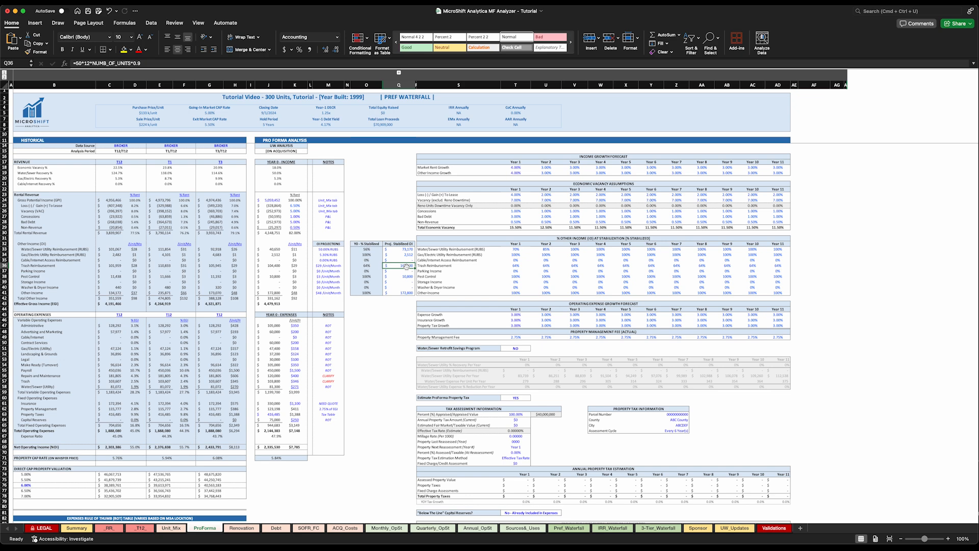
left_click(366, 266)
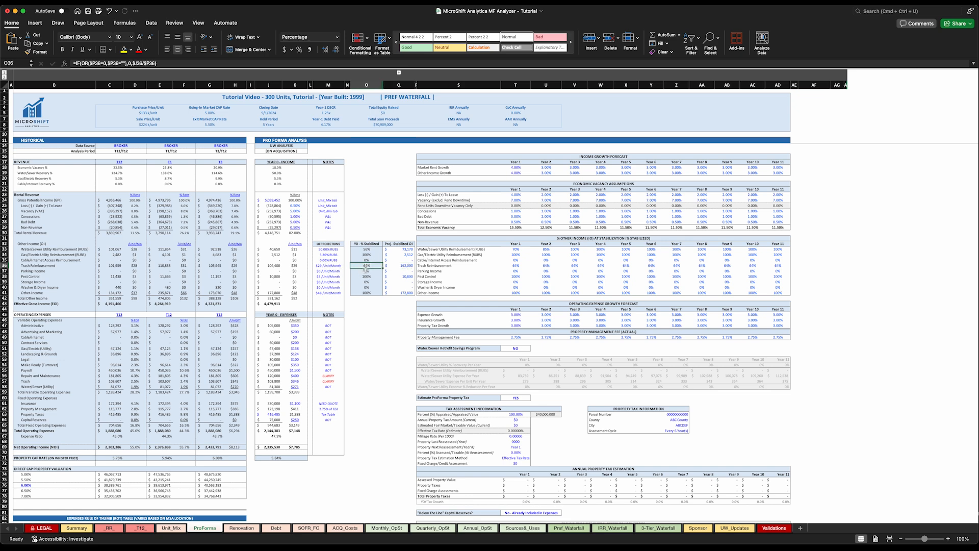
left_click(406, 266)
Set the Trash Reimbursement stabilization to 75% for Year 1, 85% for Year 2 and 100% for Year 3.
left_click(511, 266)
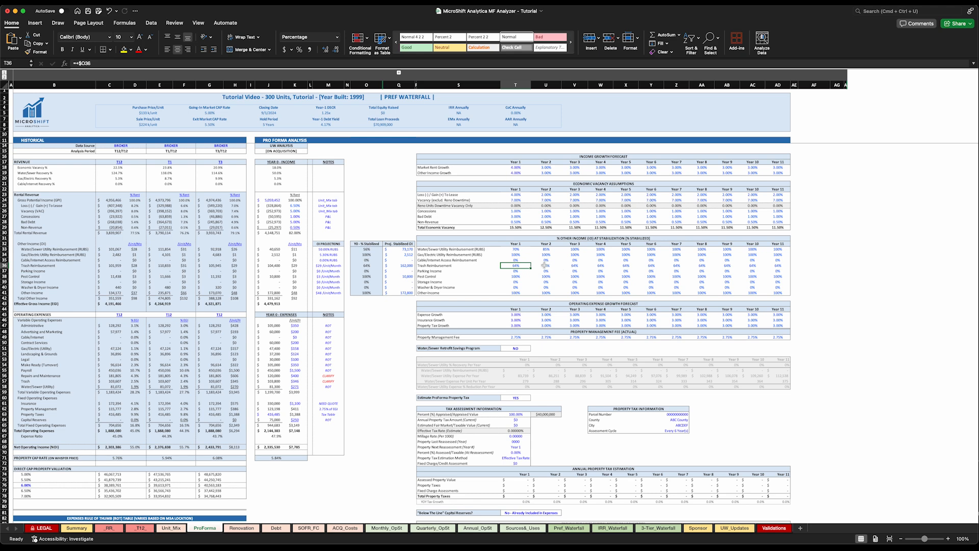
type("75")
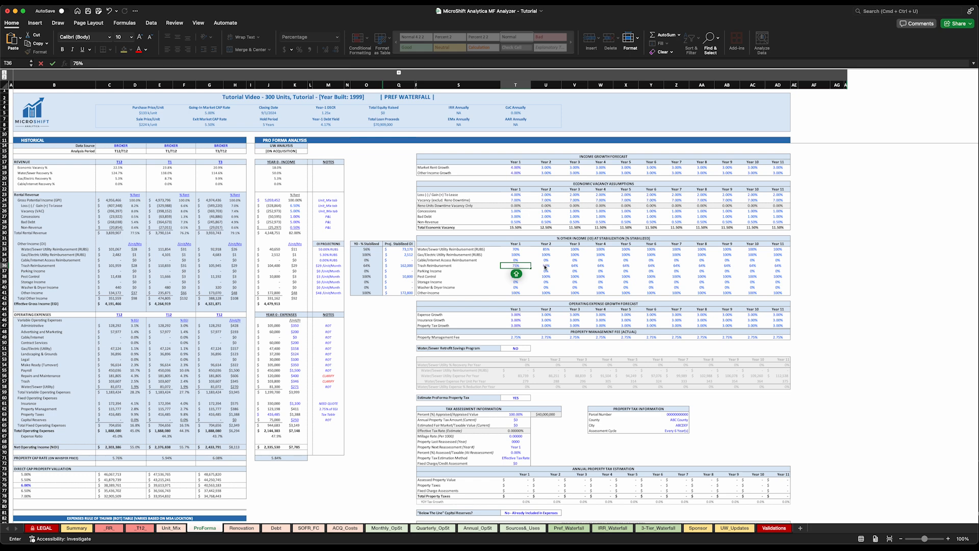
left_click(546, 266)
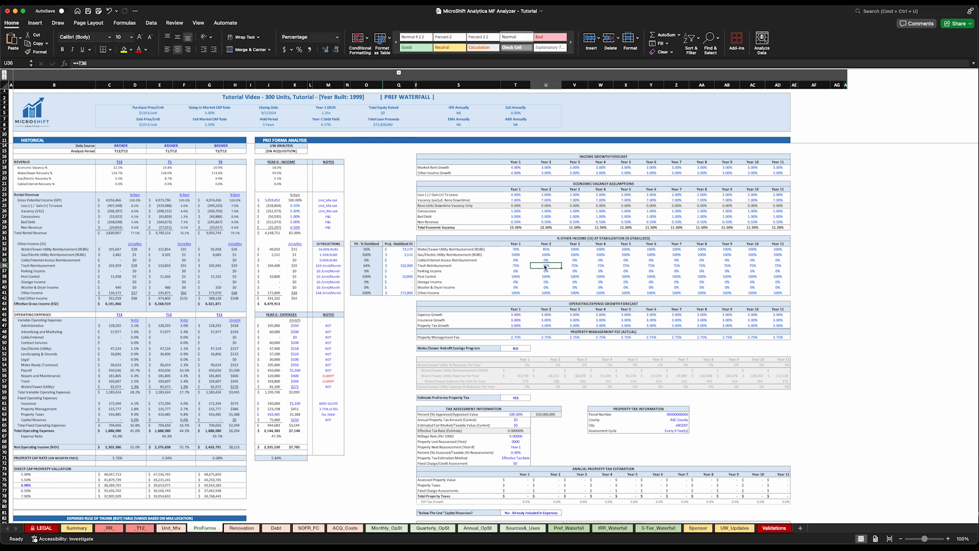
type("8")
key("Tab")
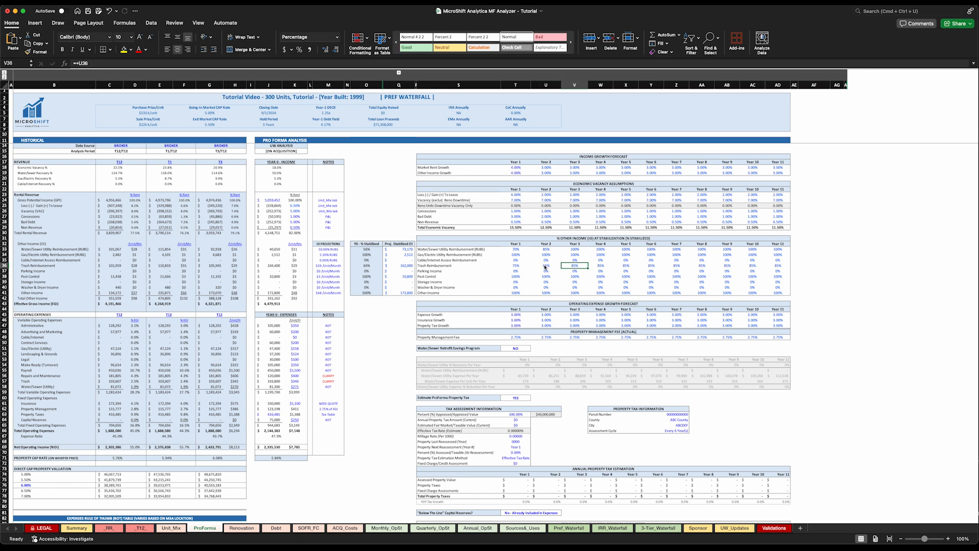
type("100")
key("Tab")
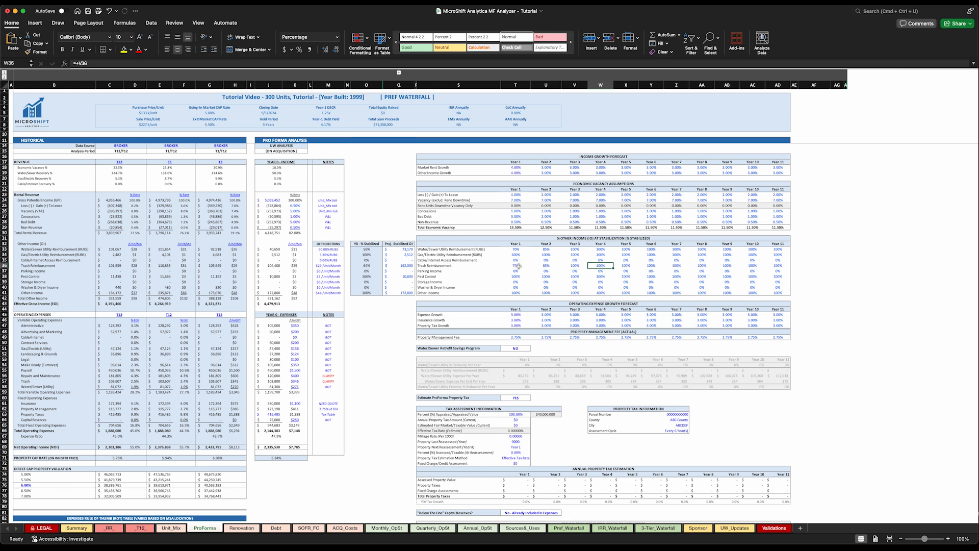
Check Trash Reimbursement by month in Monthly_OpSt and by year in Annual_OpSt against the stabilization percentages.
left_click_drag(515, 266, 569, 267)
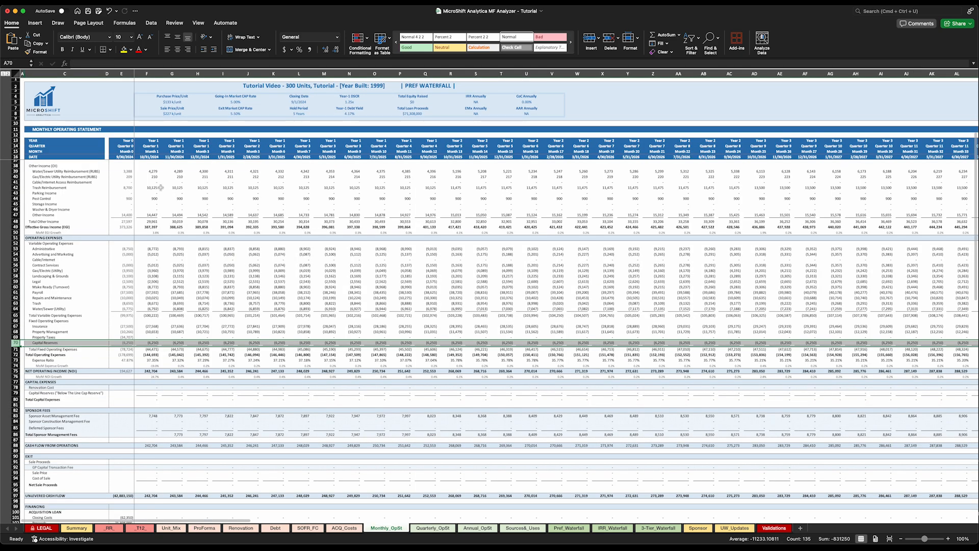
left_click_drag(149, 188, 481, 188)
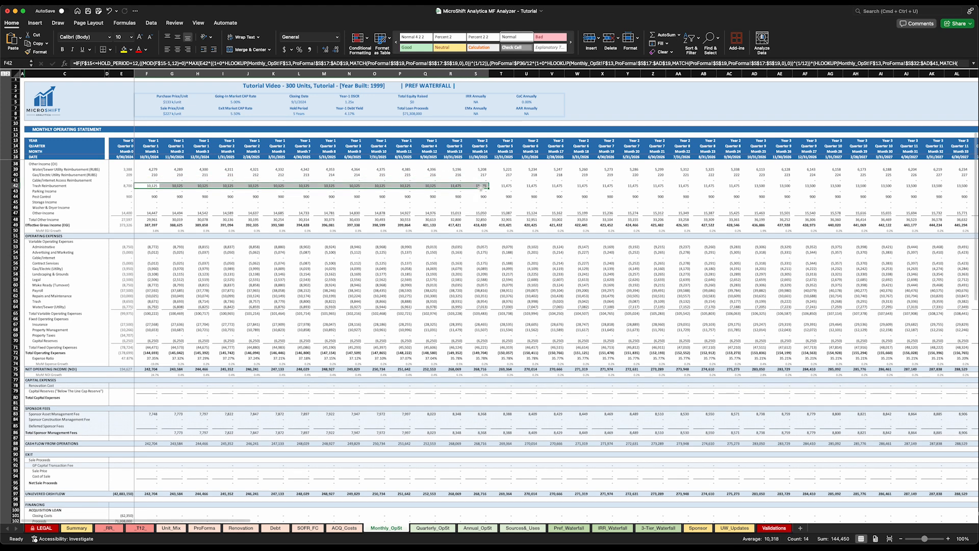
left_click(470, 528)
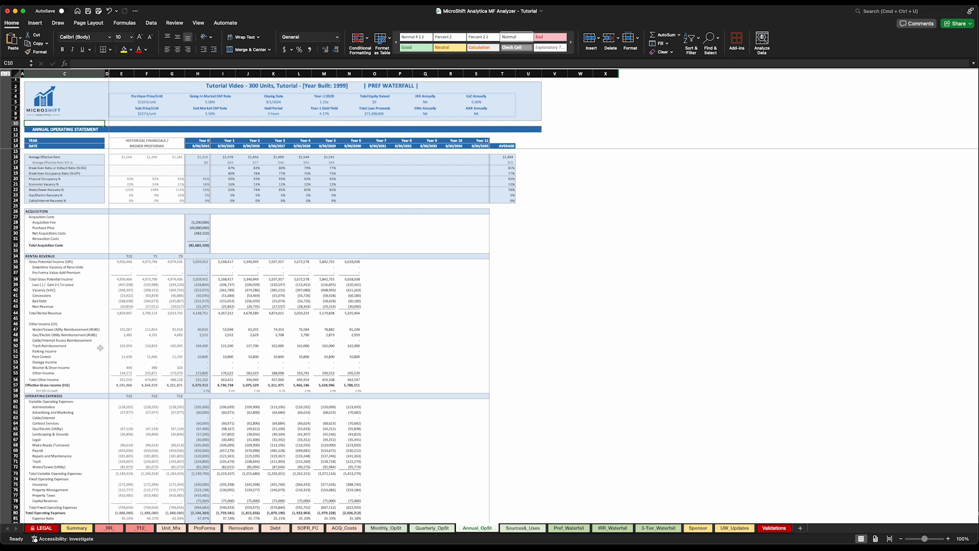
left_click(217, 347)
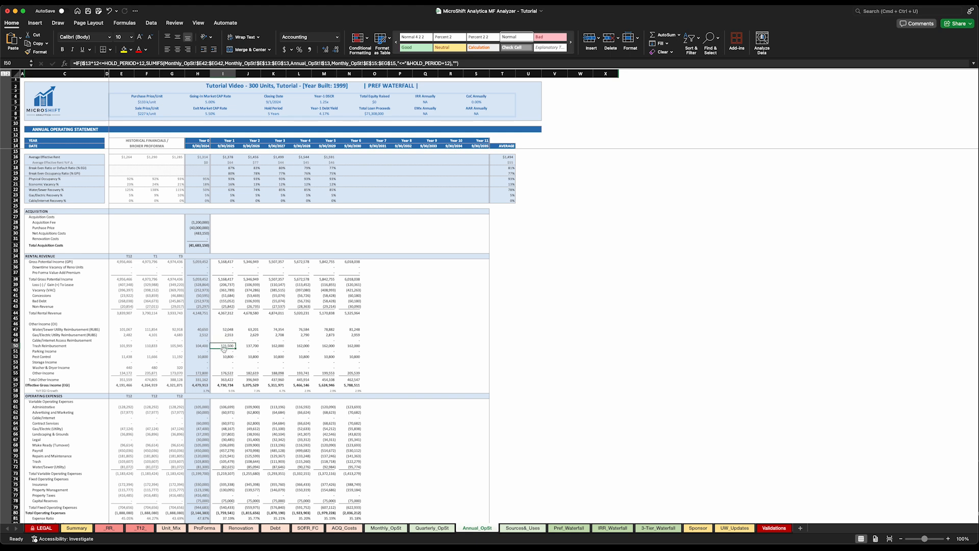
left_click(250, 348)
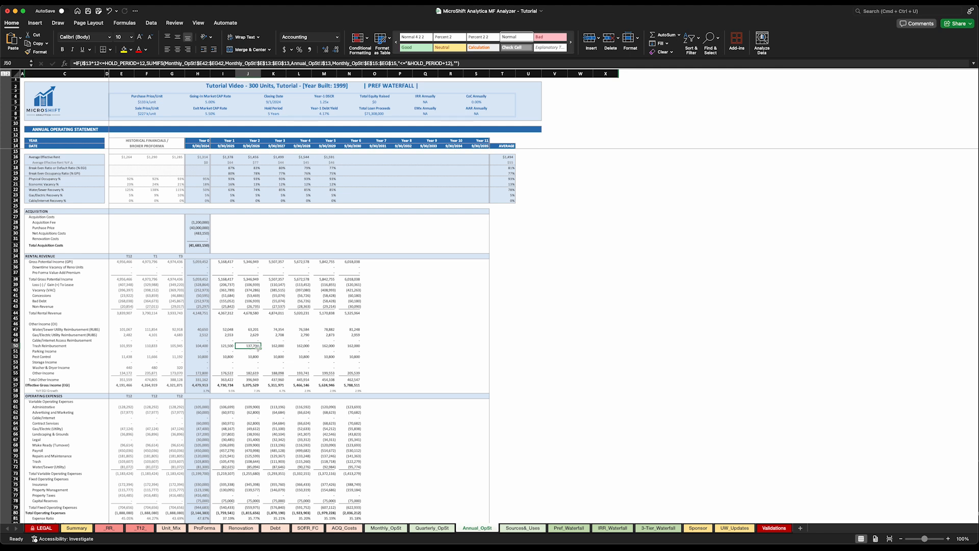
left_click(273, 346)
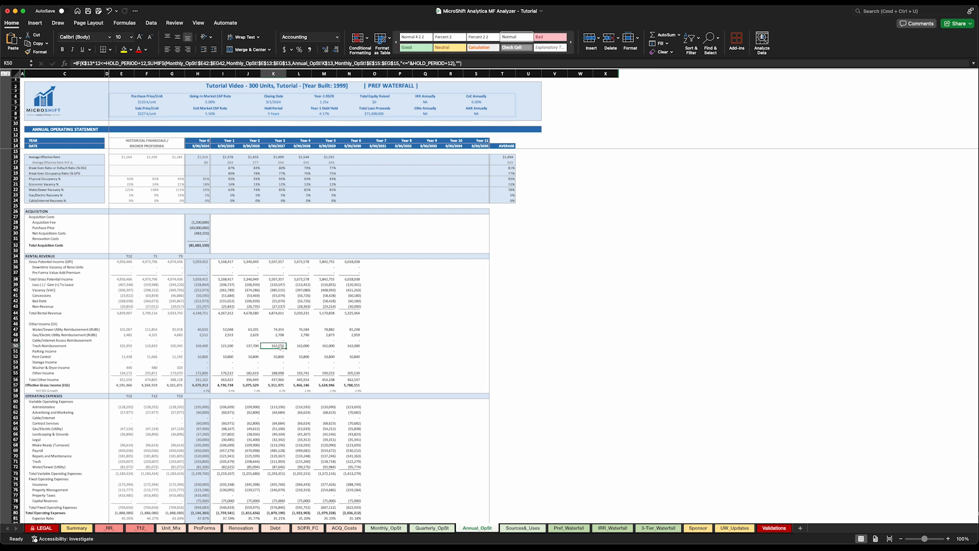
left_click_drag(276, 346, 354, 346)
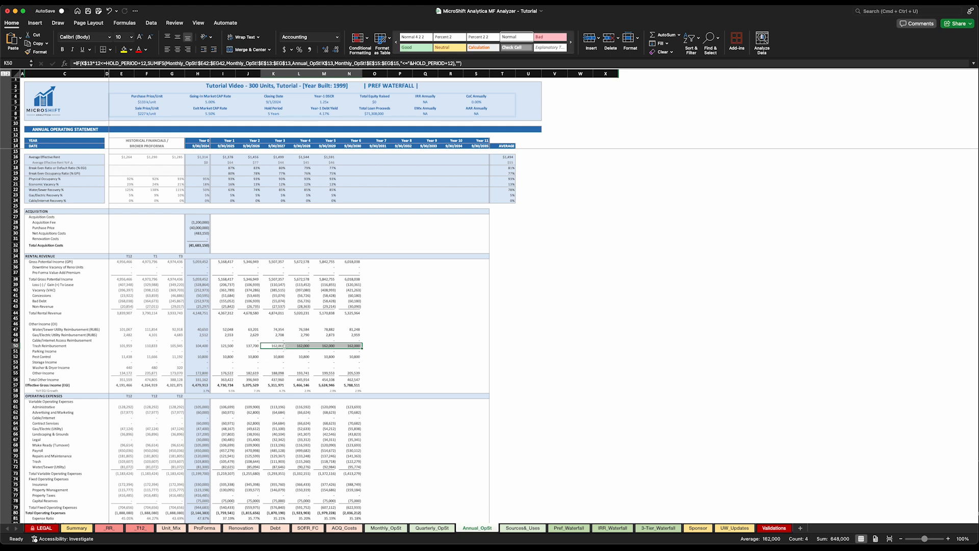
Return to the ProForma sheet and examine the projected stabilized Parking Income and the Operating Expense Growth Forecast's Year 1 Expense Growth.
left_click(204, 528)
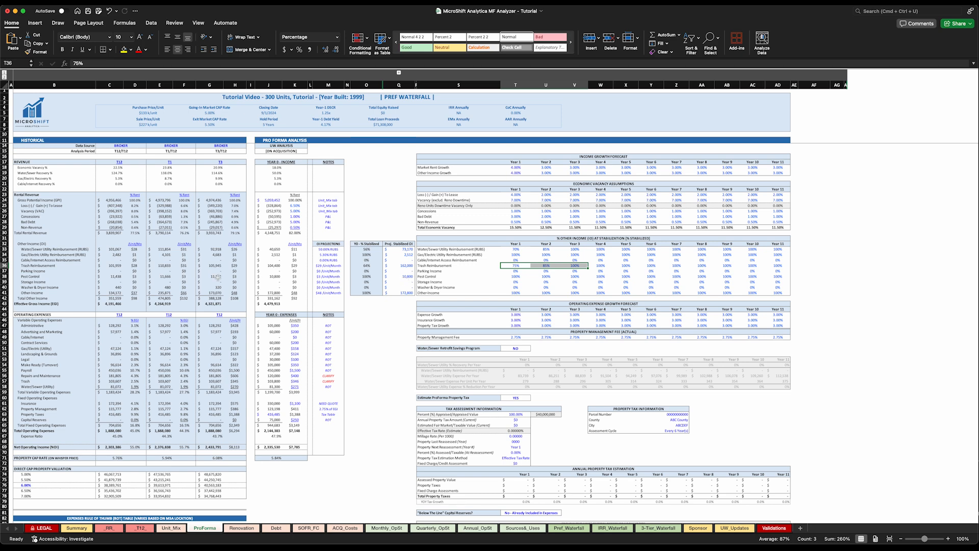
left_click(404, 272)
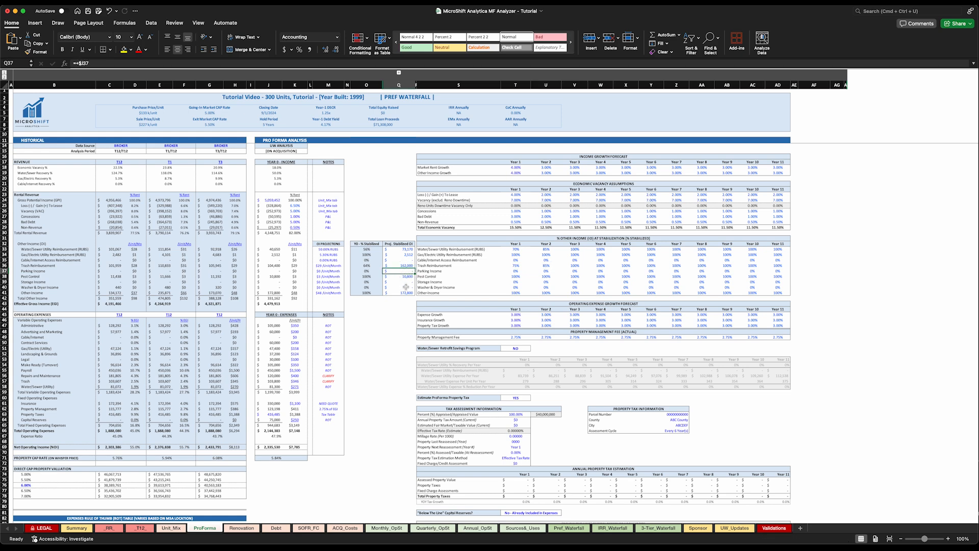
scroll(530, 296, "down", 3)
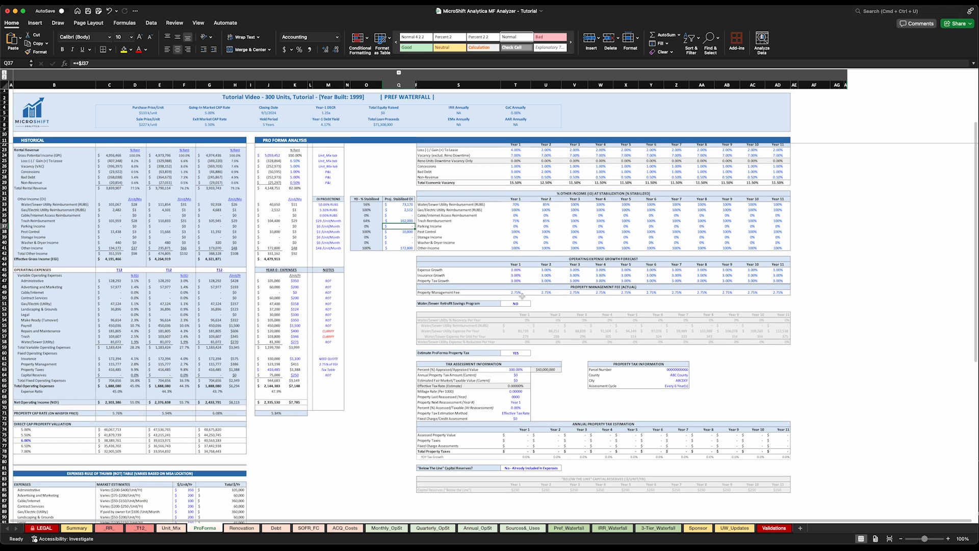
left_click(516, 270)
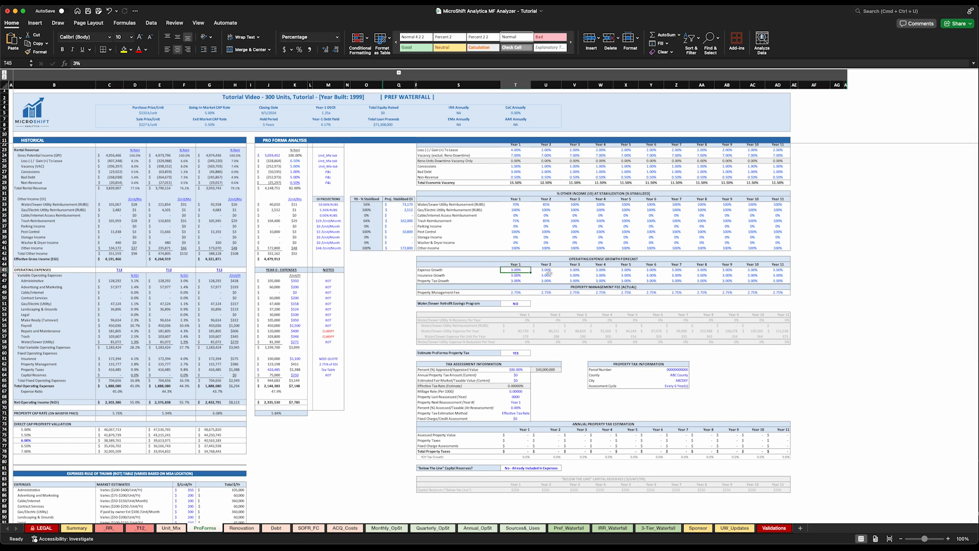
scroll(544, 271, "down", 1)
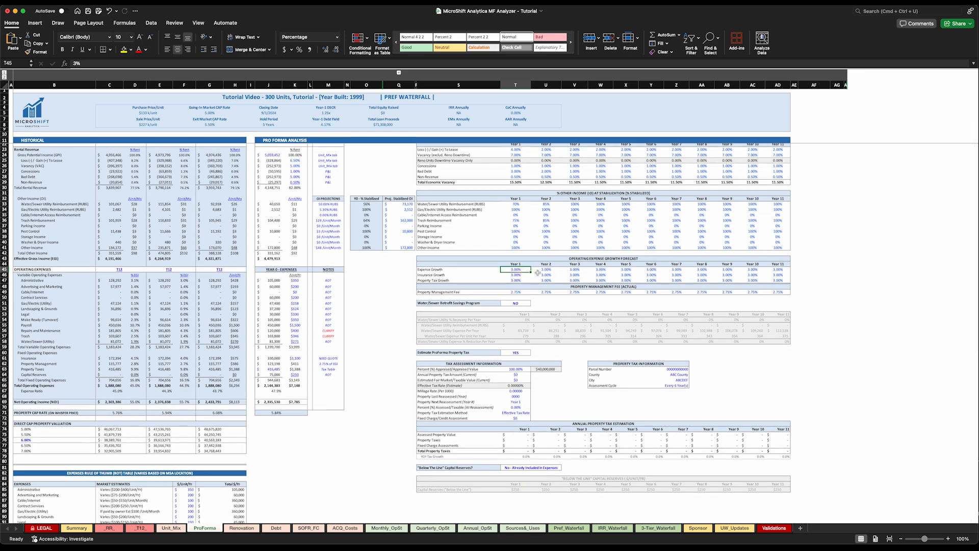
scroll(538, 273, "down", 1)
scroll(514, 270, "down", 1)
scroll(517, 272, "down", 1)
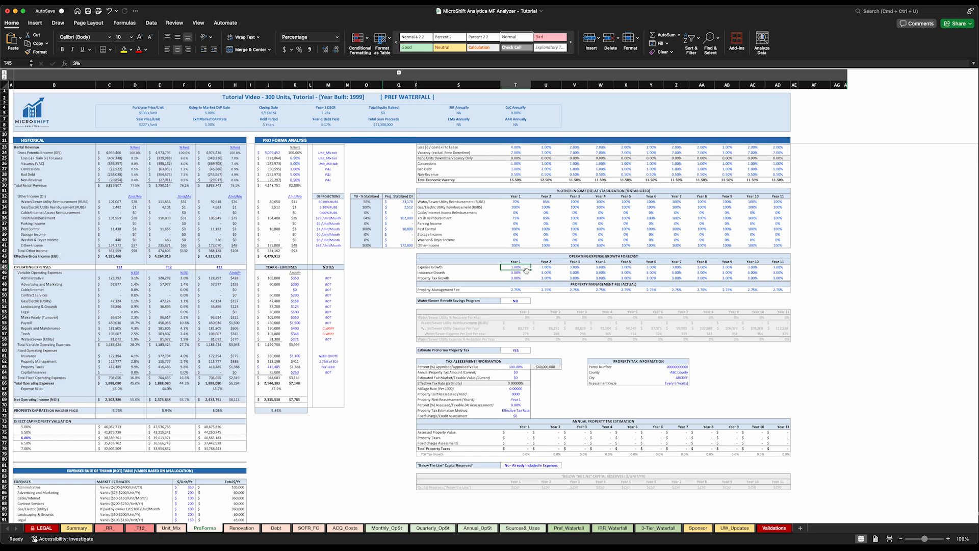
Check the Year 0 Insurance cost per unit and set the Year 1 Insurance Growth to 0%.
left_click(516, 272)
left_click(296, 356)
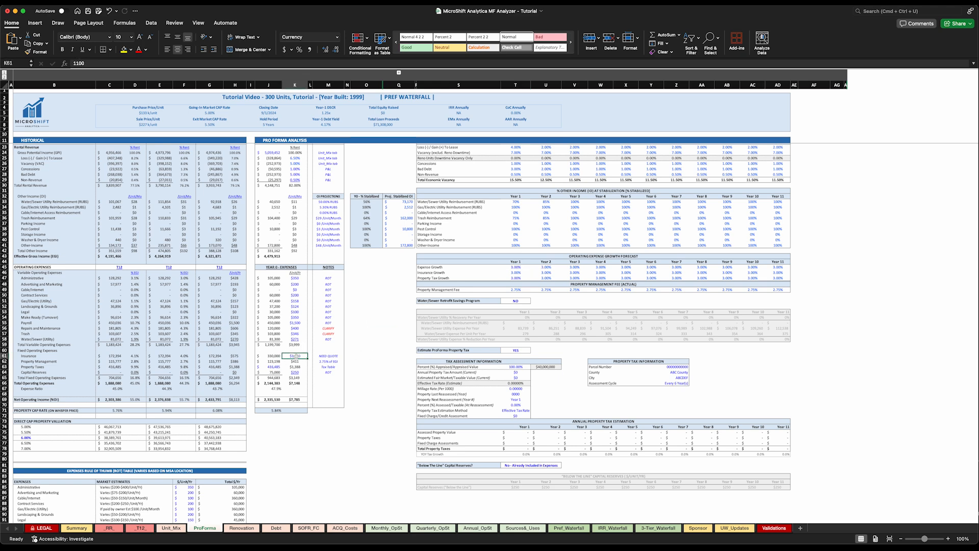
left_click(514, 273)
type("0")
key("Tab")
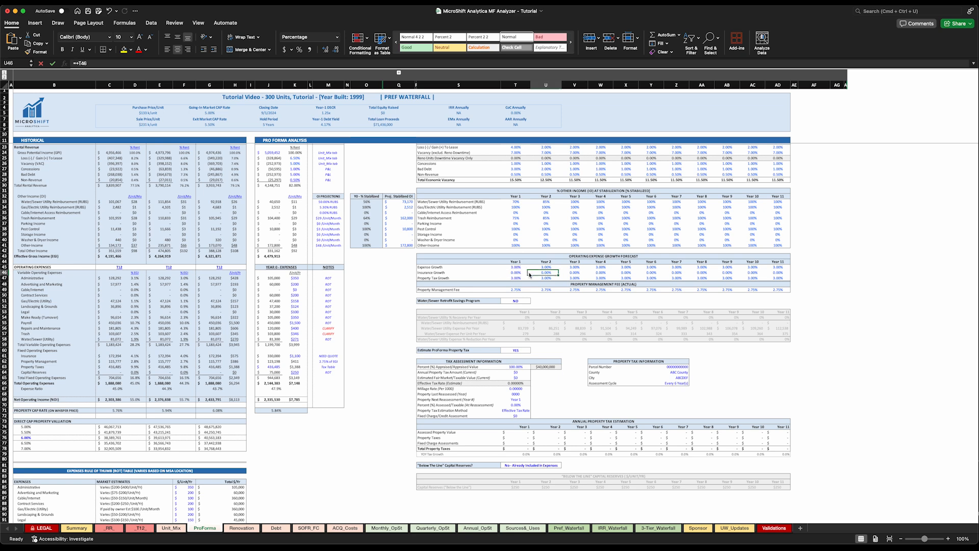
Recheck the Year 0 Insurance cost per unit and set the Year 2 Insurance Growth to 5%.
scroll(298, 364, "down", 1)
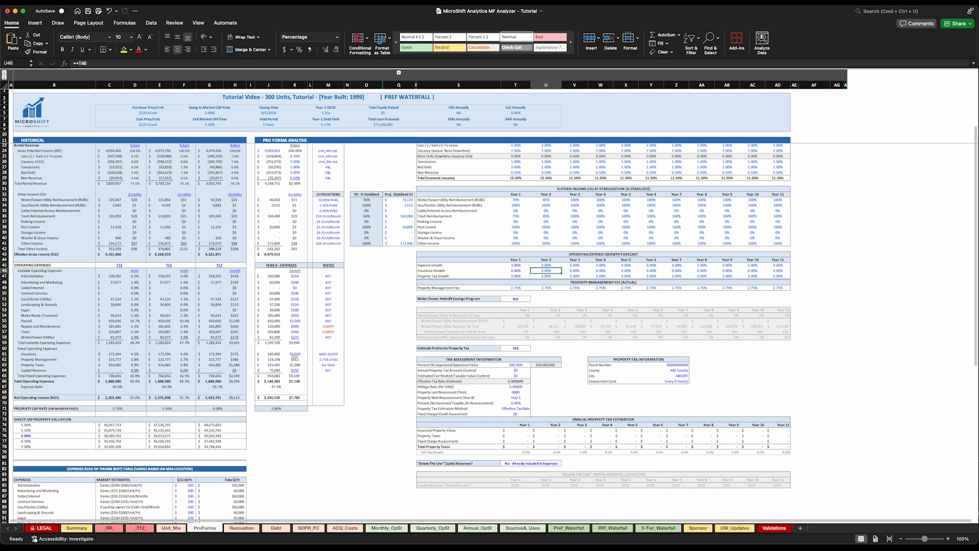
left_click(296, 354)
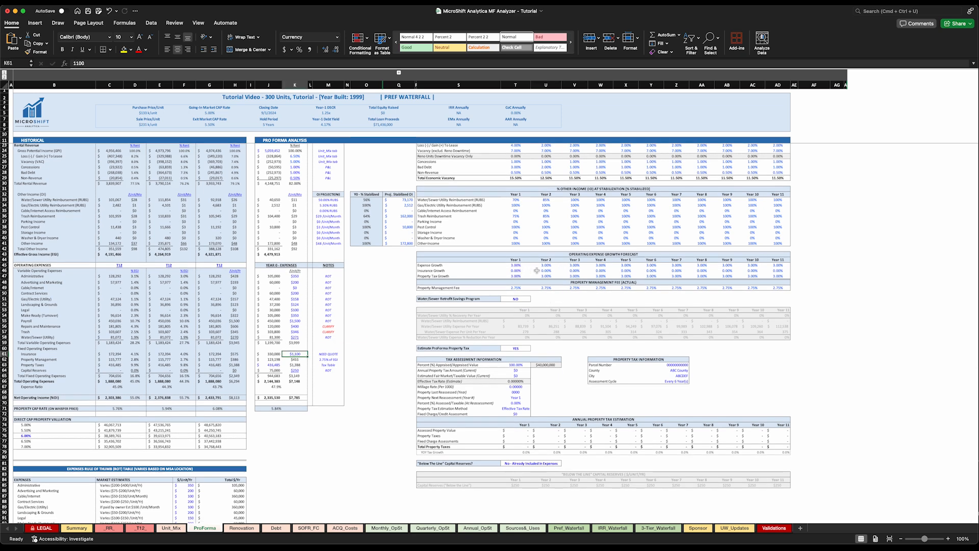
left_click(545, 271)
type("5")
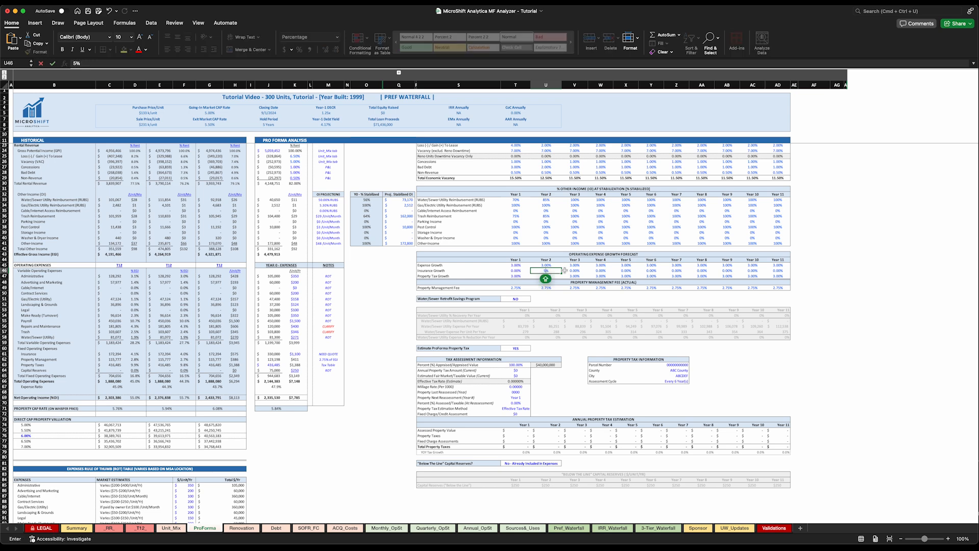
left_click(564, 271)
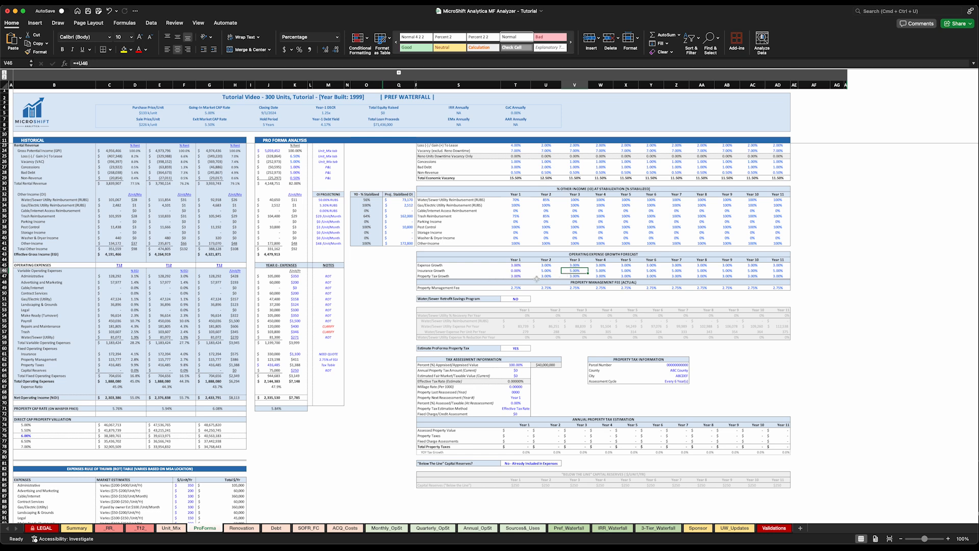
Set the Year 1 Property Tax Growth to 2%.
left_click(508, 276)
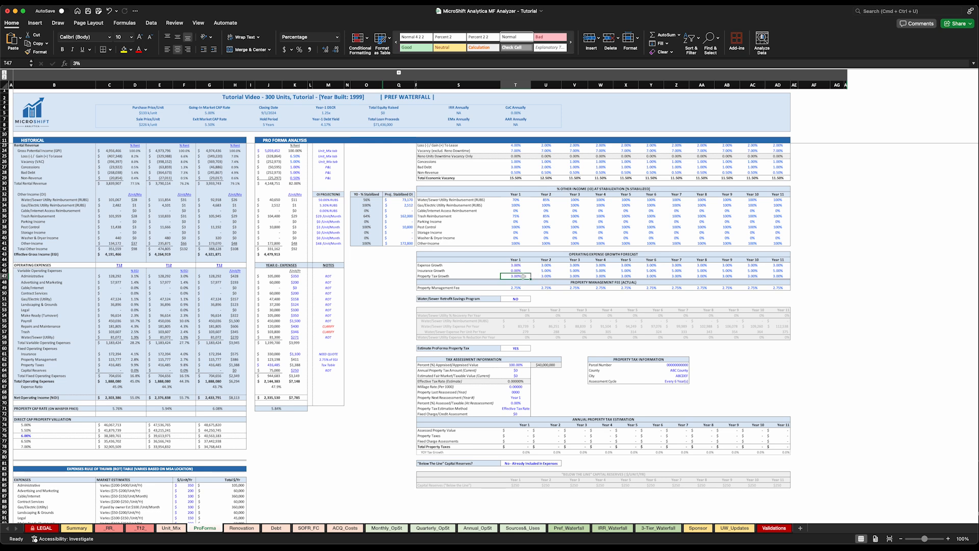
type("2")
key("Return")
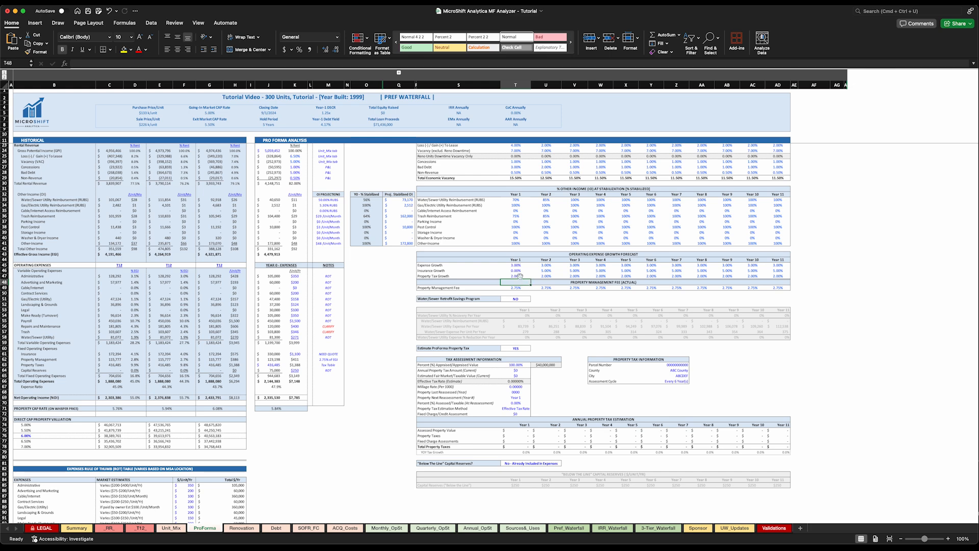
Compare the Year 1 Property Management Fee with the management fee rate in the Year 0 expense notes it refers to.
key("Down")
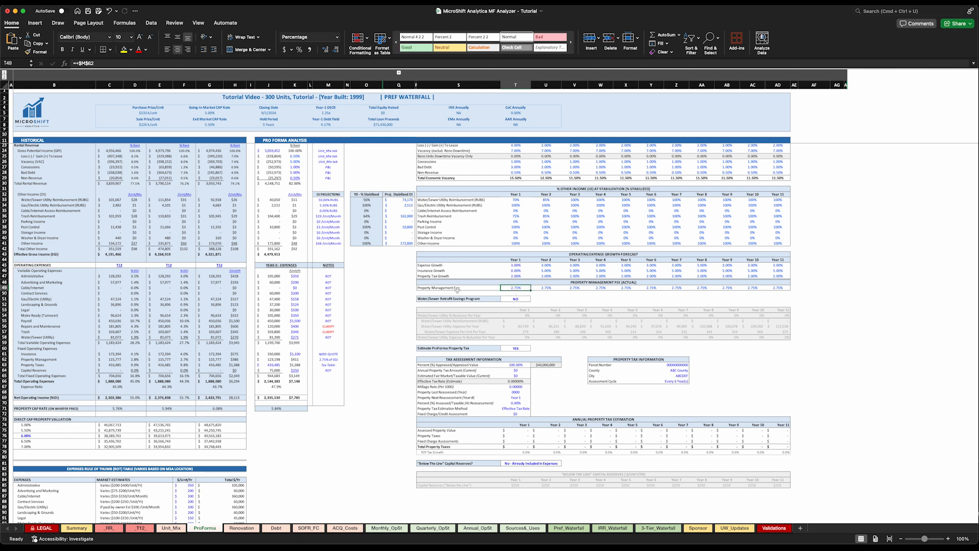
left_click(326, 360)
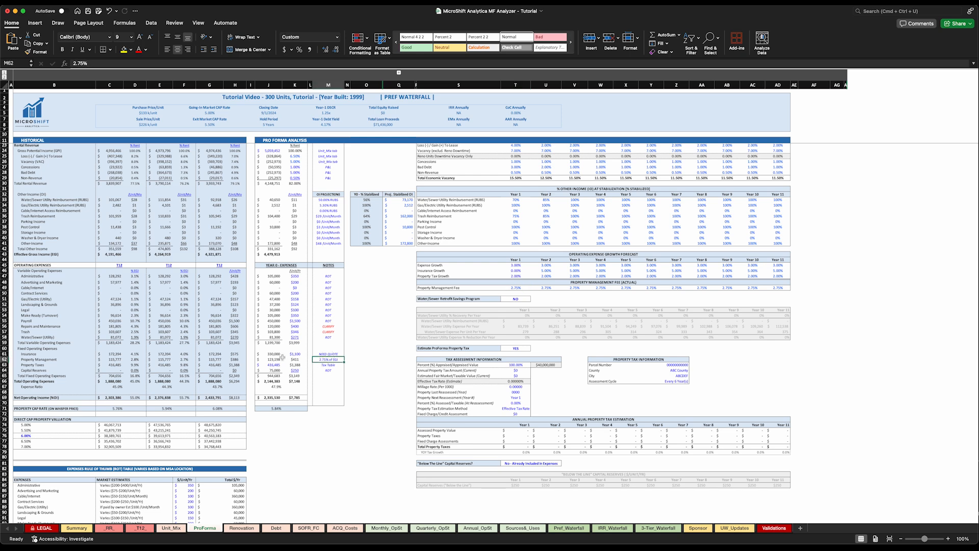
scroll(285, 362, "up", 3)
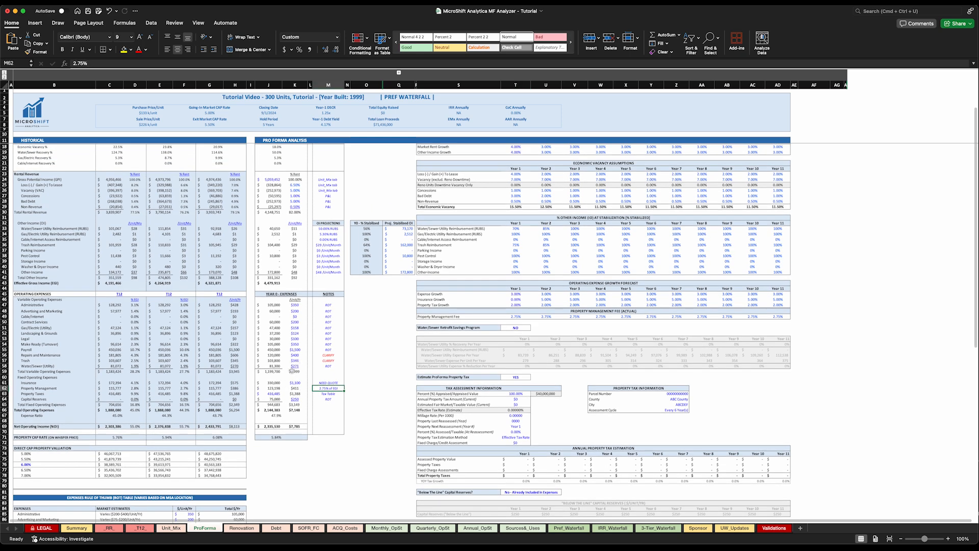
scroll(292, 372, "up", 2)
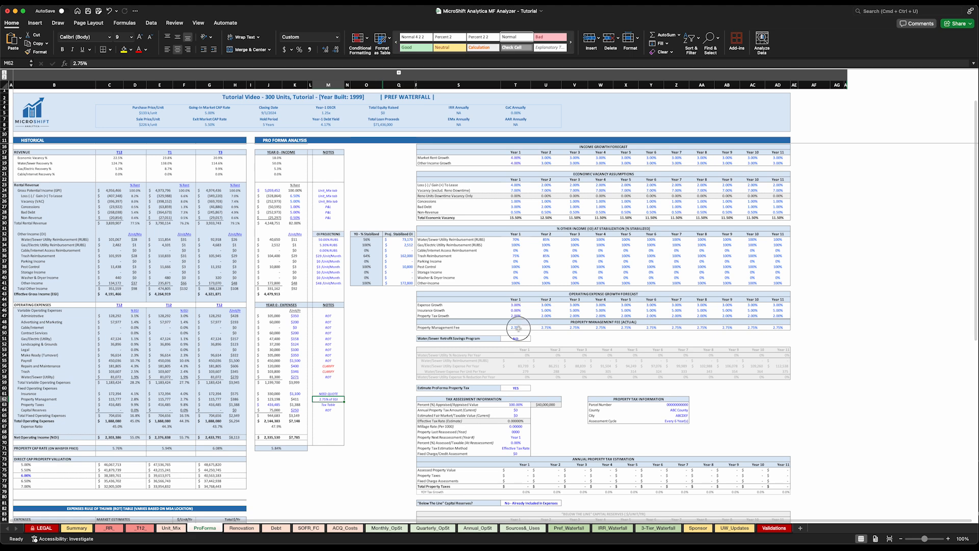
left_click(516, 328)
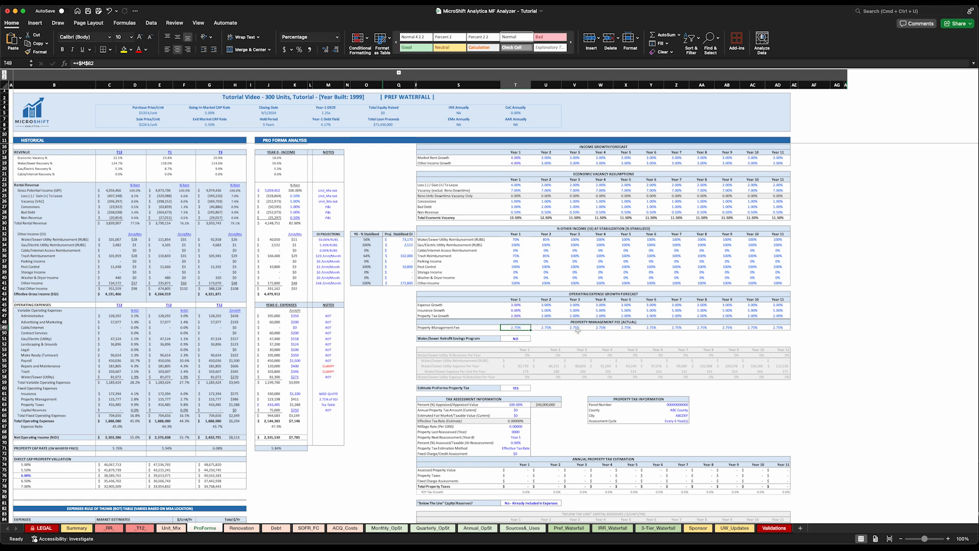
Switch the Water/Sewer Retrofit Savings Program to YES to preview its yearly inputs, and set it back to NO.
left_click(542, 339)
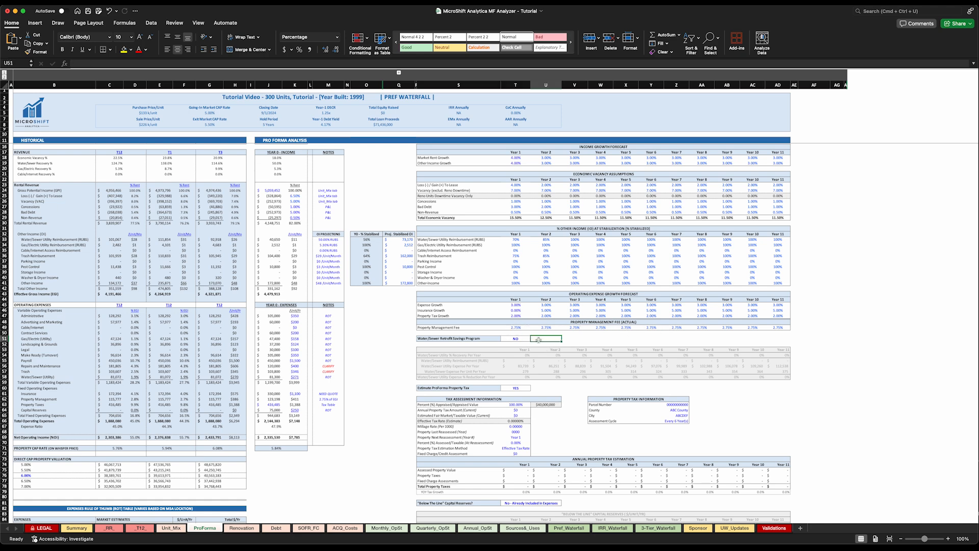
left_click(518, 338)
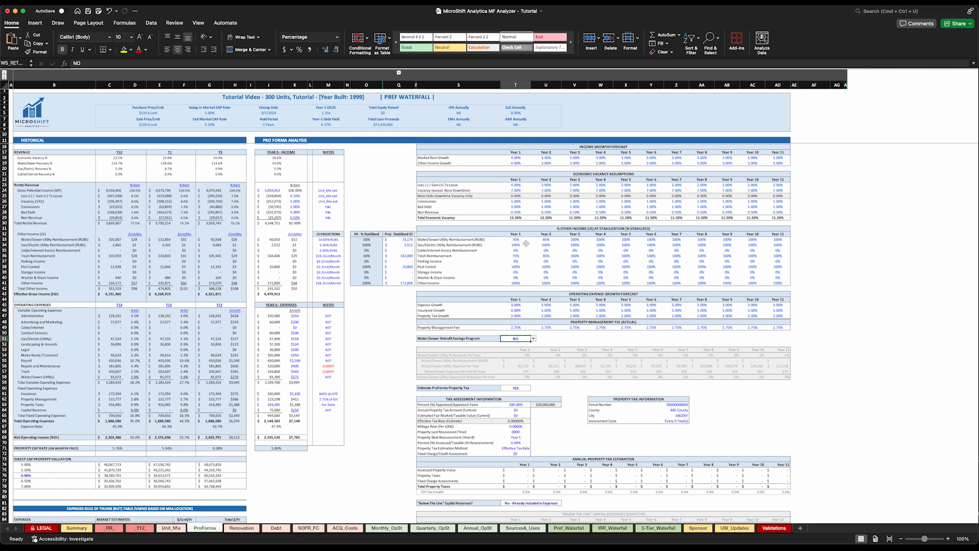
left_click(533, 339)
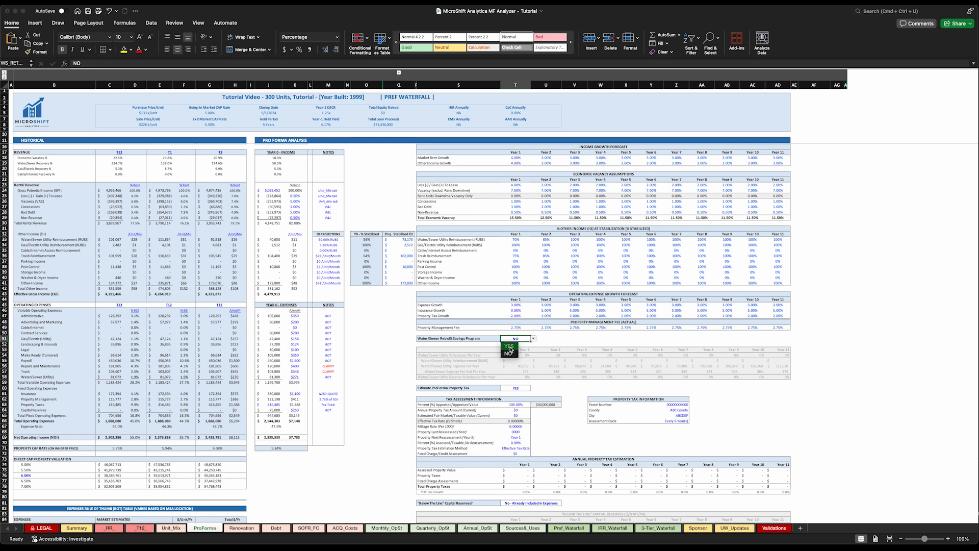
left_click(509, 347)
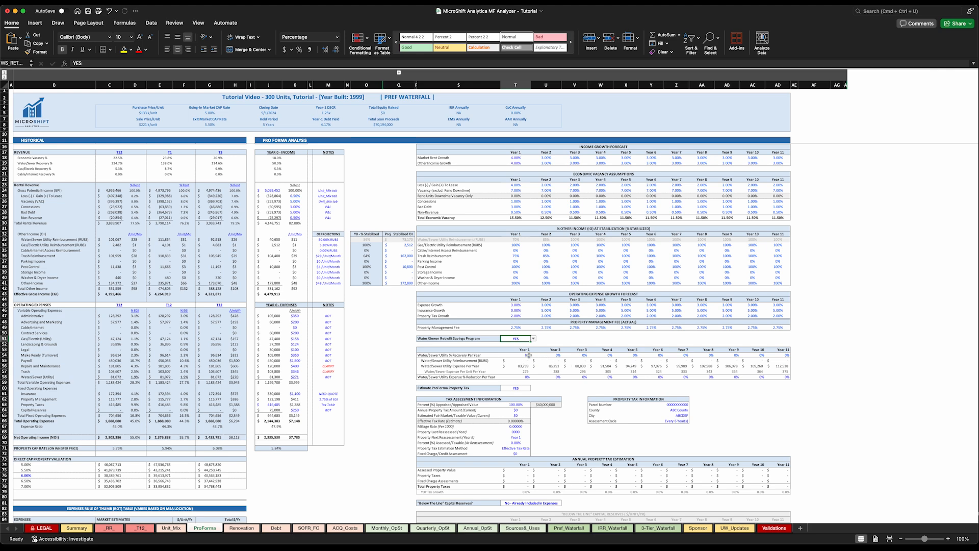
left_click(534, 338)
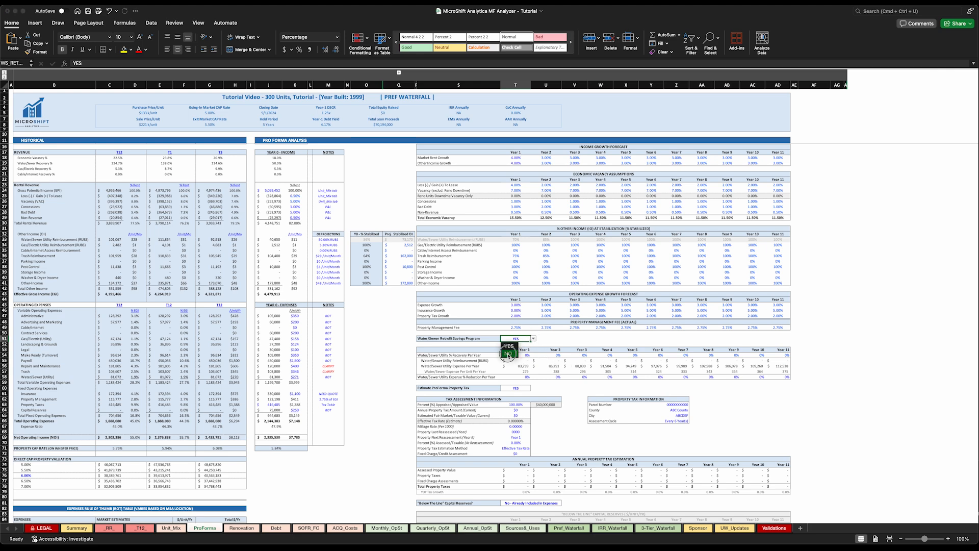
left_click(509, 353)
Set the Estimate Proforma Property Tax option to NO on the ProForma sheet.
scroll(527, 377, "down", 3)
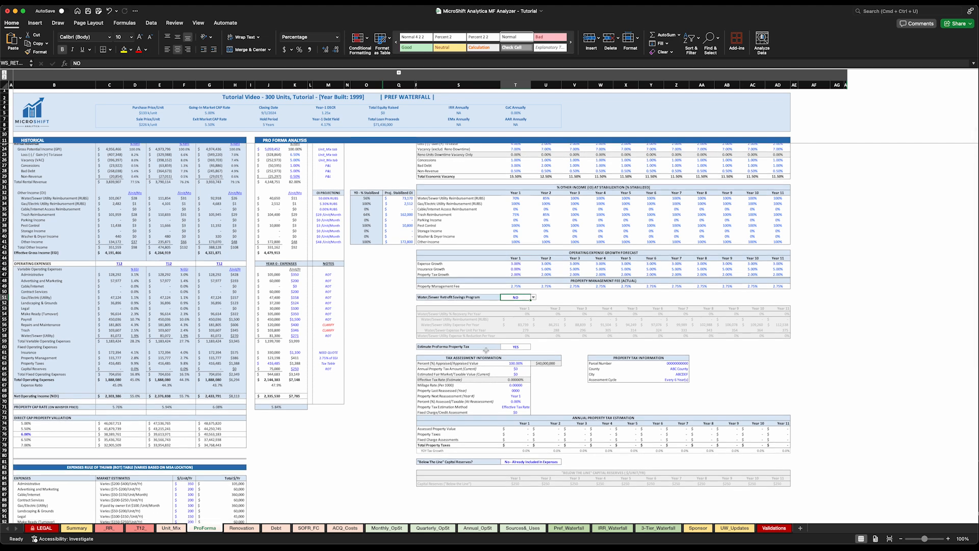
left_click(515, 374)
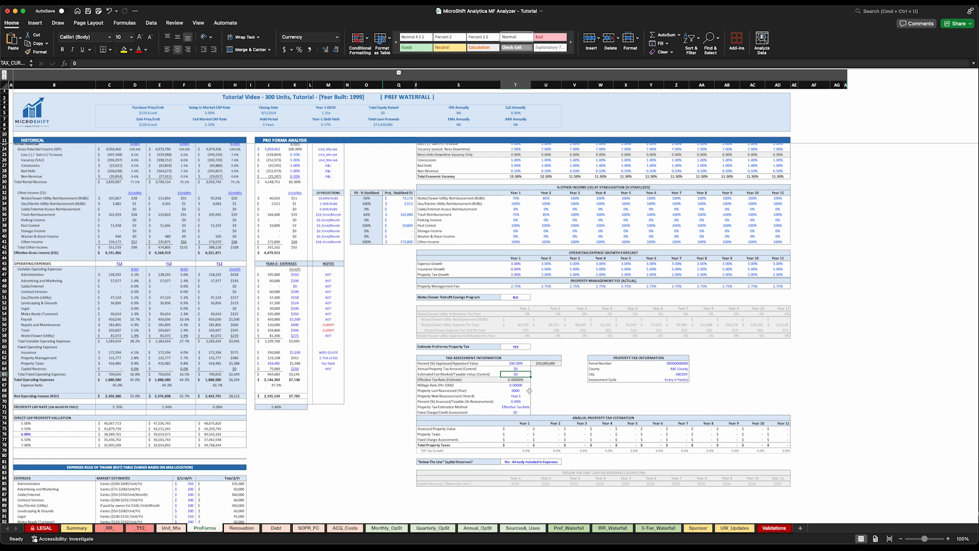
left_click(522, 347)
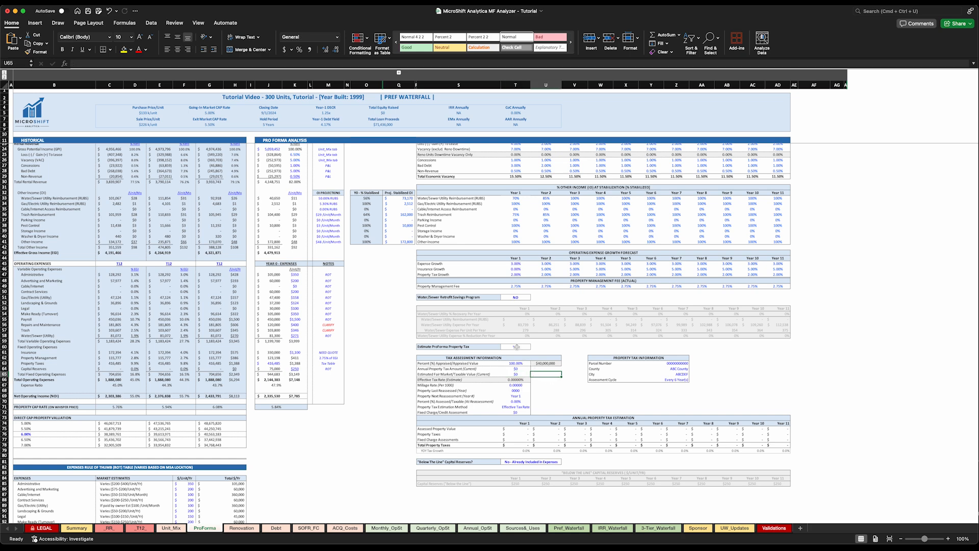
left_click(533, 348)
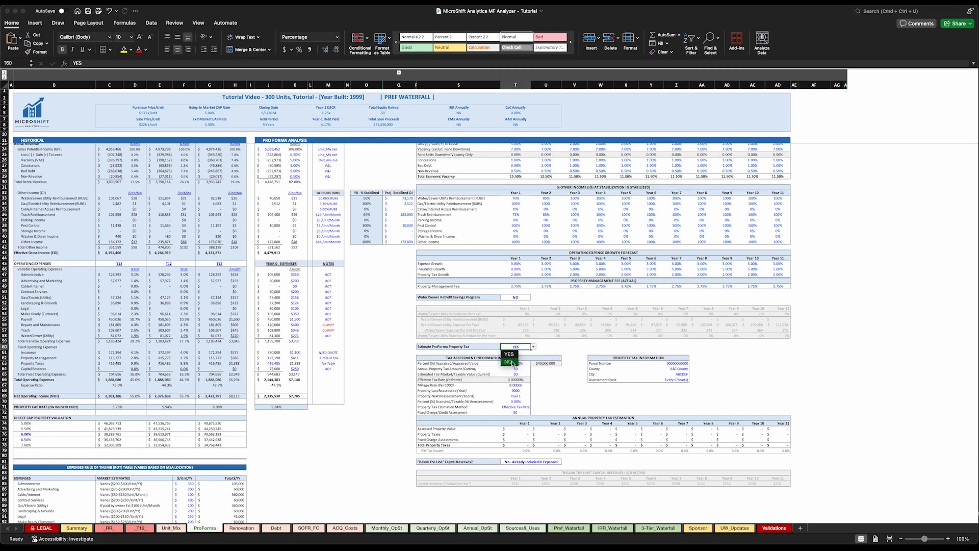
left_click(513, 361)
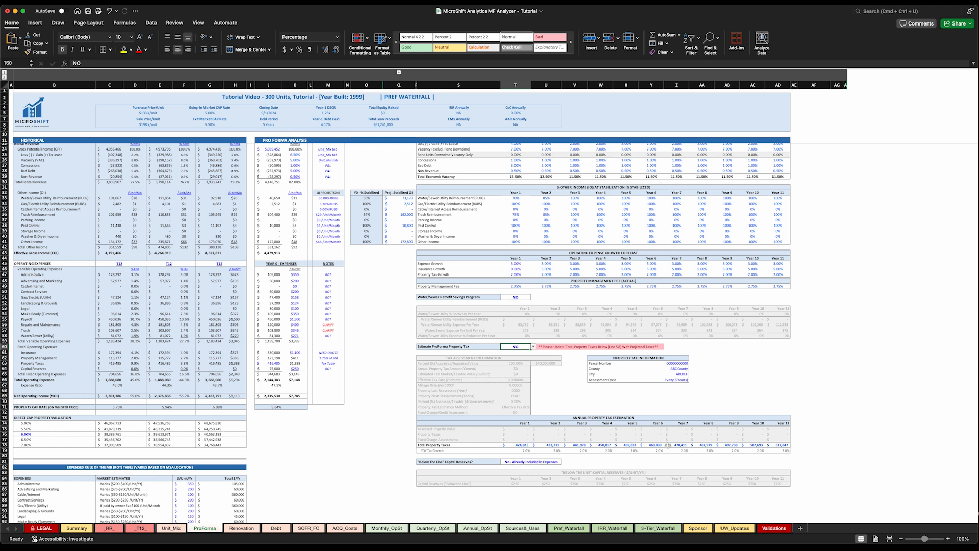
Review the annual Total Property Taxes row against the growth forecasts, and select the Reno Units Downtime Vacancy assumptions across the yearly columns.
scroll(590, 397, "up", 4)
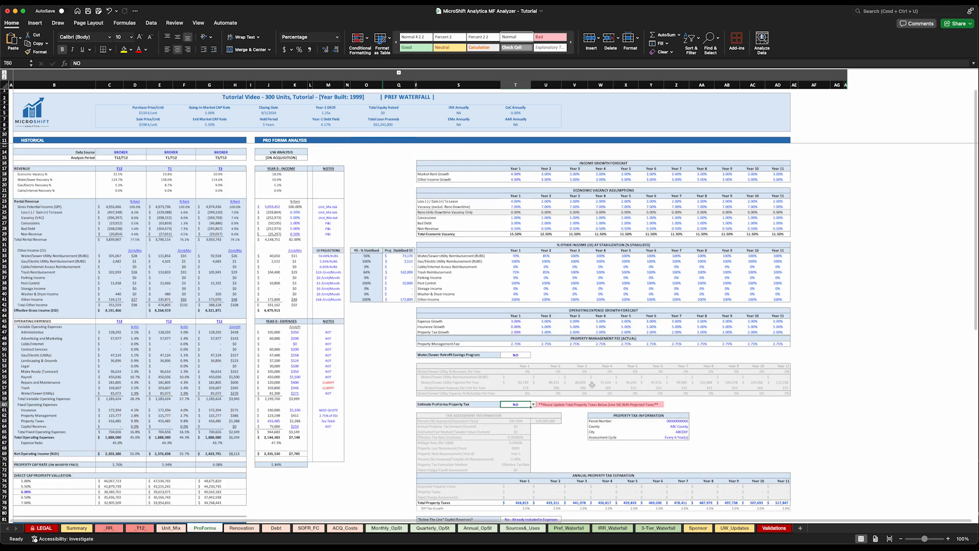
scroll(592, 385, "down", 4)
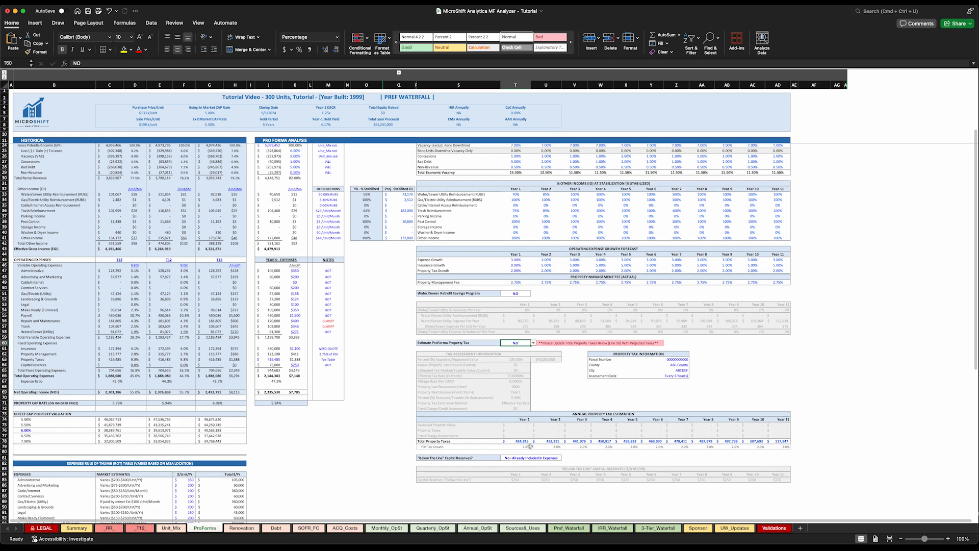
scroll(515, 426, "up", 3)
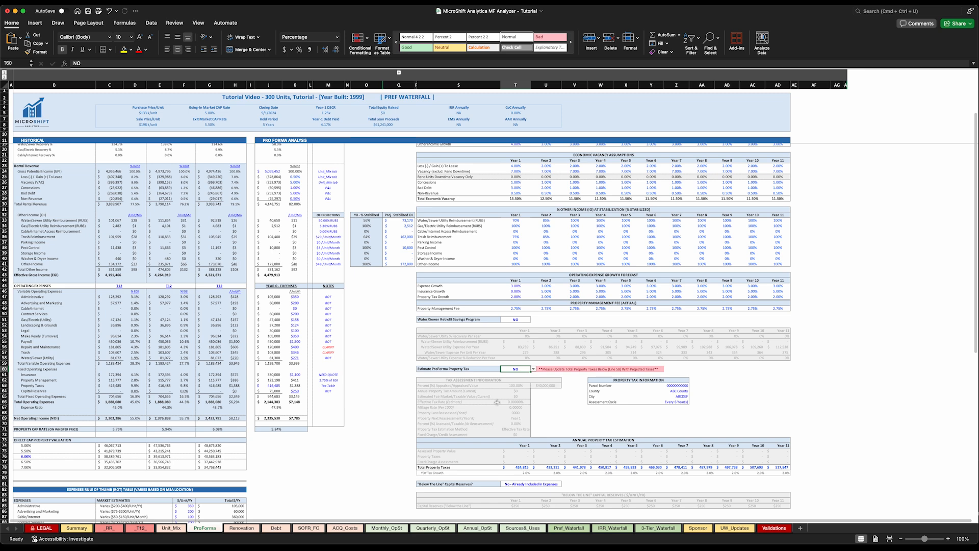
scroll(497, 402, "up", 3)
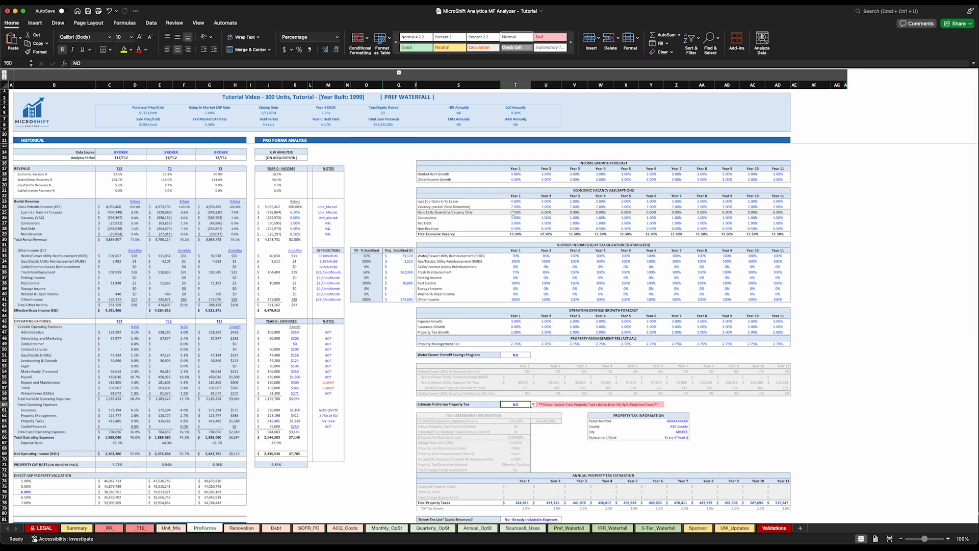
left_click_drag(513, 214, 778, 212)
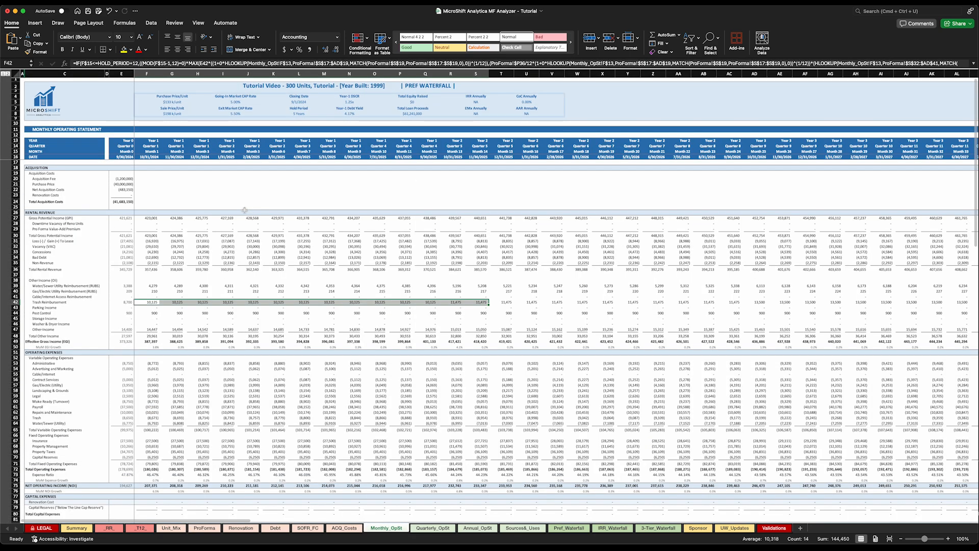
Examine the Monthly_OpSt sheet's monthly cash flows from acquisition and rental revenue down to financing and operating reserves, and return to the ProForma sheet.
left_click(147, 205)
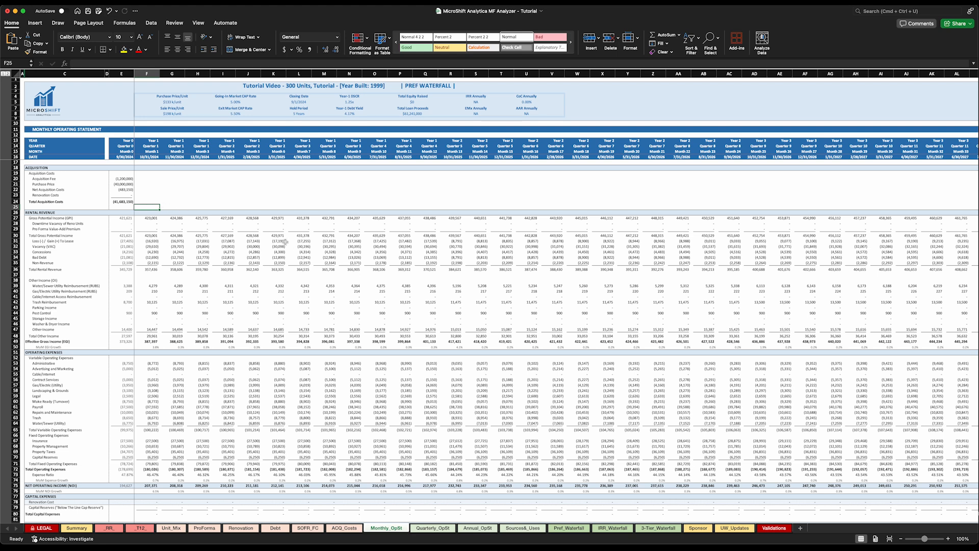
scroll(288, 243, "down", 5)
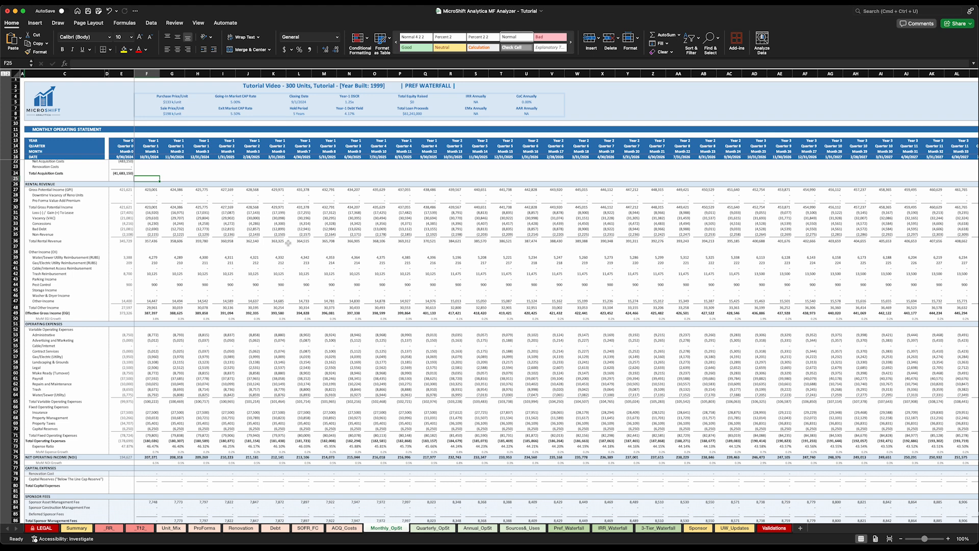
scroll(352, 308, "down", 3)
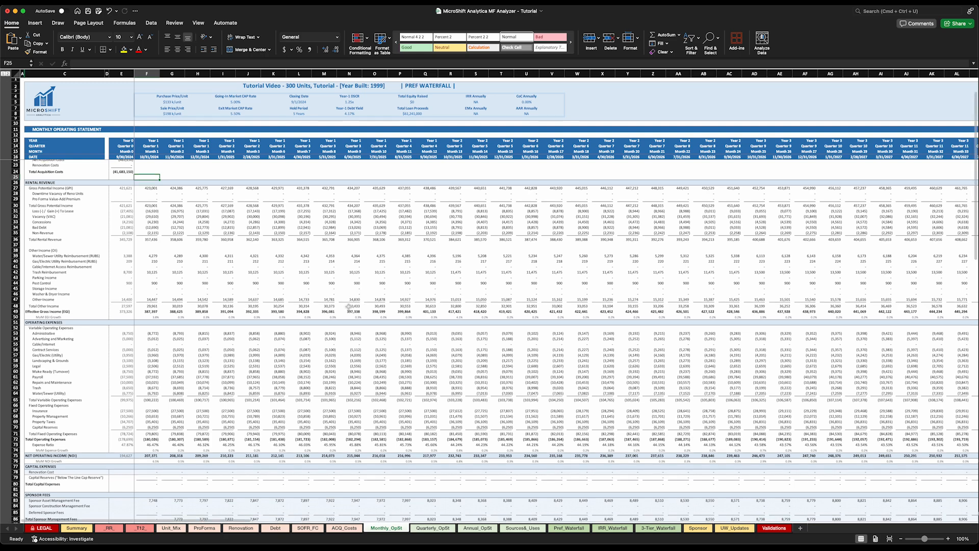
scroll(351, 307, "down", 15)
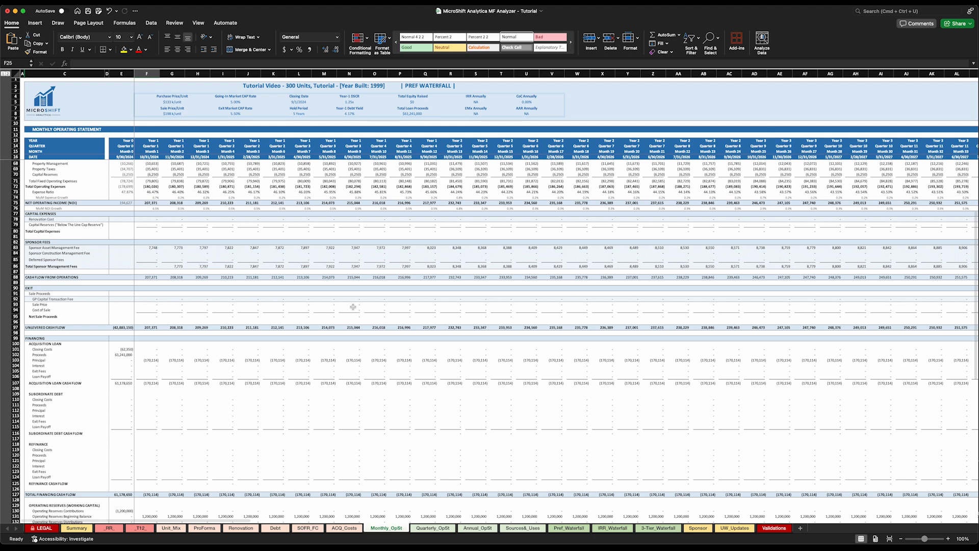
scroll(353, 307, "up", 17)
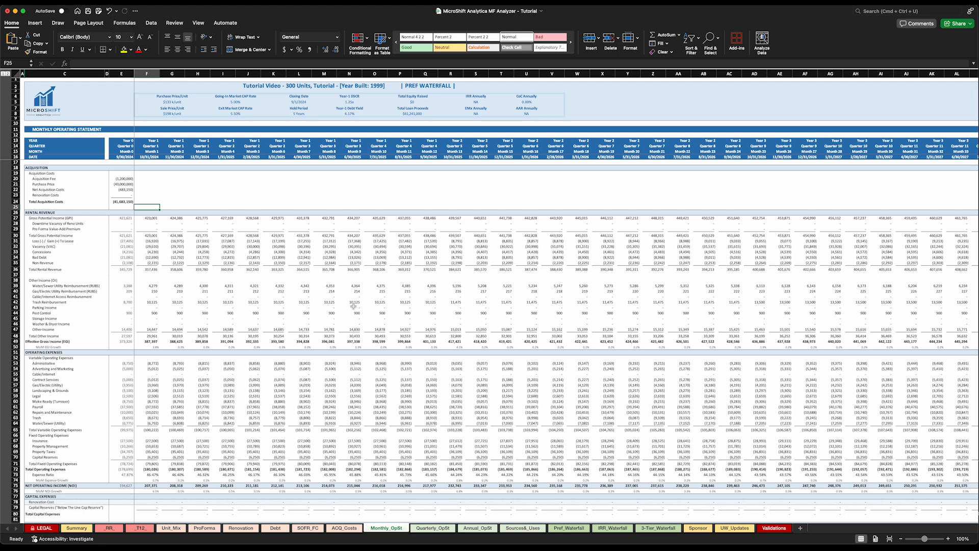
left_click(205, 527)
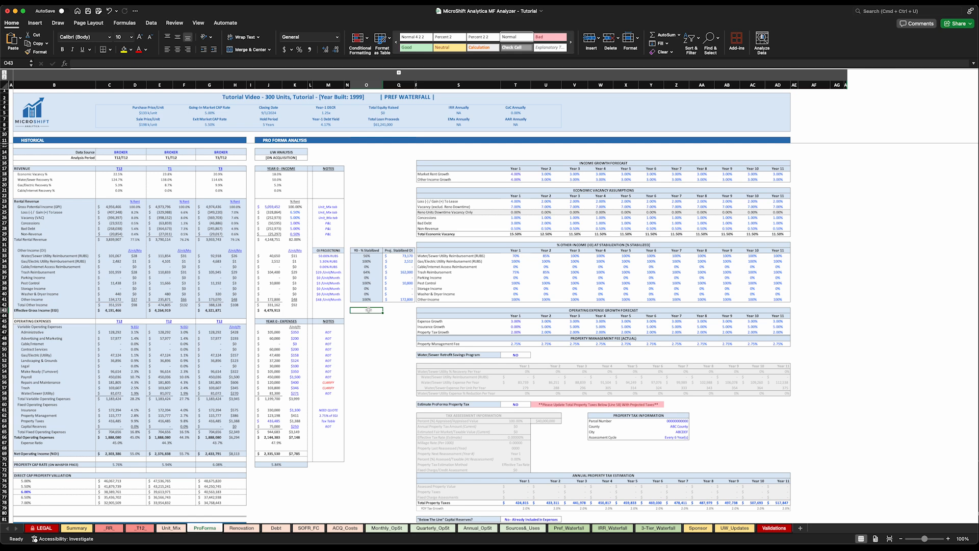